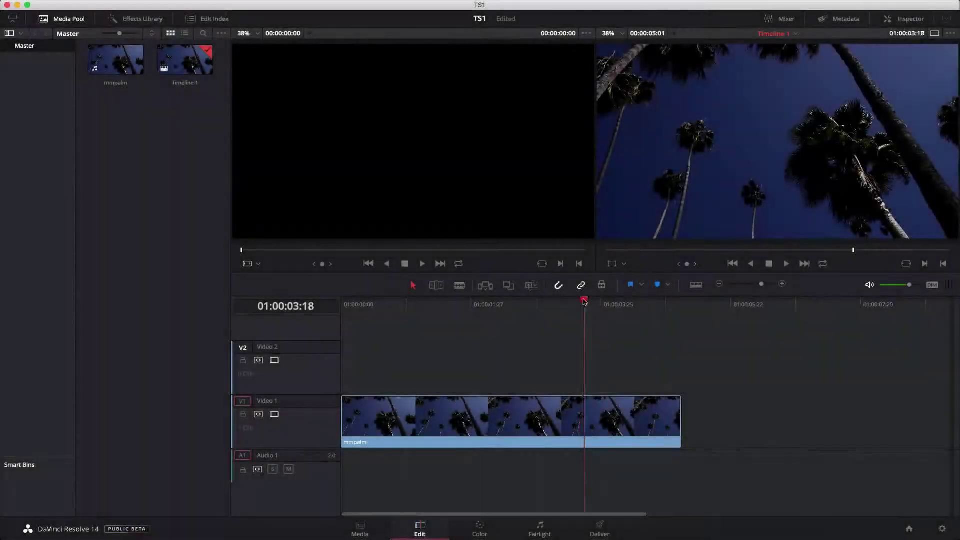
Return the playhead to the timeline start and duplicate the mmpalm clip from Video 1 onto Video 2.
{"action": "left_click_drag", "start_coordinate": [582, 300], "coordinate": [364, 332]}
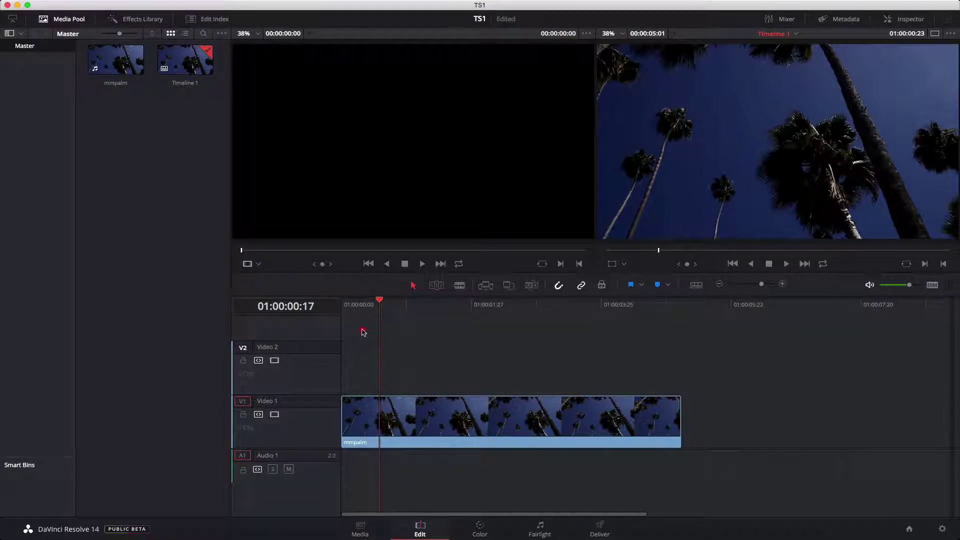
{"action": "left_click_drag", "start_coordinate": [362, 330], "coordinate": [335, 331]}
{"action": "left_click", "coordinate": [404, 416], "text": "alt"}
{"action": "left_click_drag", "start_coordinate": [405, 418], "coordinate": [408, 380]}
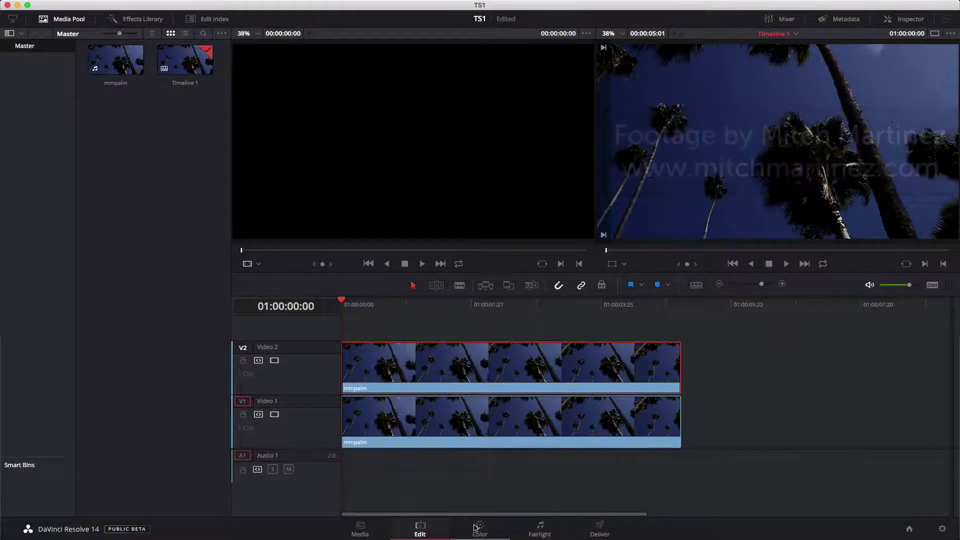
Switch to the Color page, show the mini timeline and select the clip on track V2.
{"action": "left_click", "coordinate": [477, 529]}
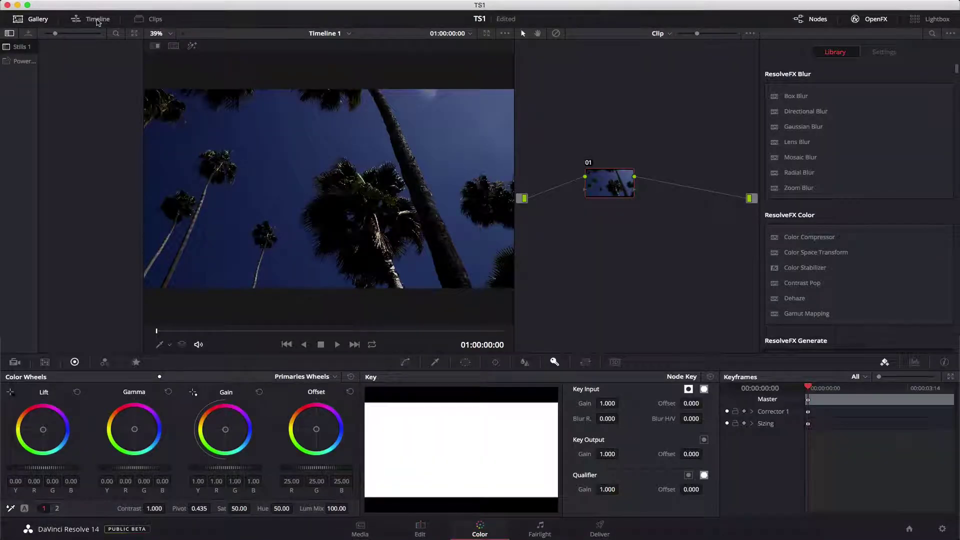
{"action": "left_click", "coordinate": [97, 20]}
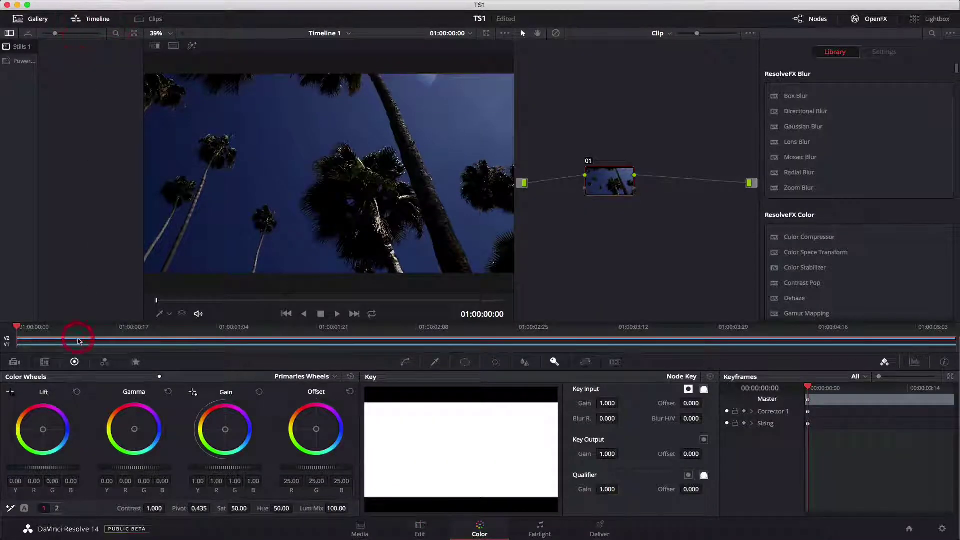
{"action": "left_click", "coordinate": [42, 345]}
{"action": "left_click", "coordinate": [46, 340]}
Search the effects library for "tit" and apply BCC Title Studio to the V2 clip's node.
{"action": "left_click", "coordinate": [933, 33]}
{"action": "type", "text": "tit"}
{"action": "left_click_drag", "start_coordinate": [806, 121], "coordinate": [632, 179]}
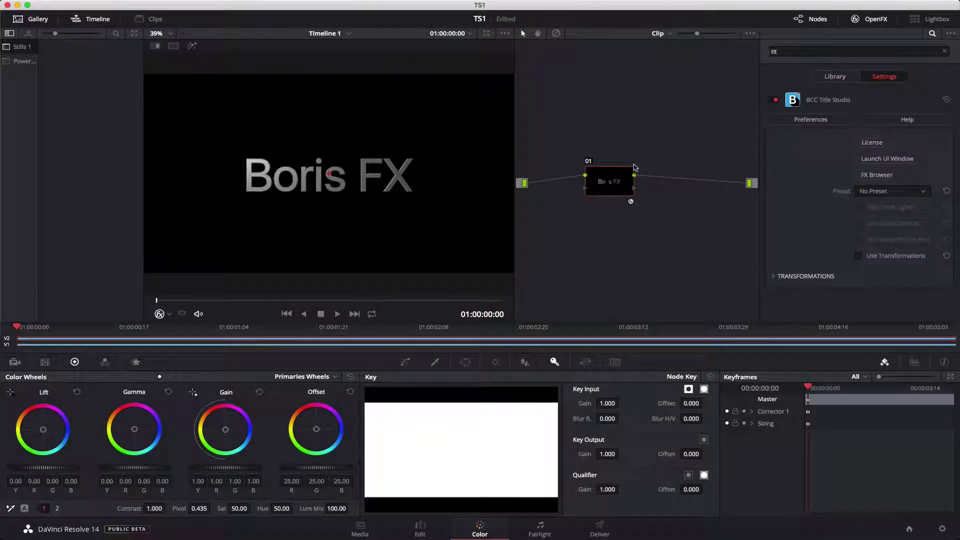
Add an alpha output, enable Use OFX Alpha on the title node, and connect the node's alpha to that output.
{"action": "right_click", "coordinate": [749, 206]}
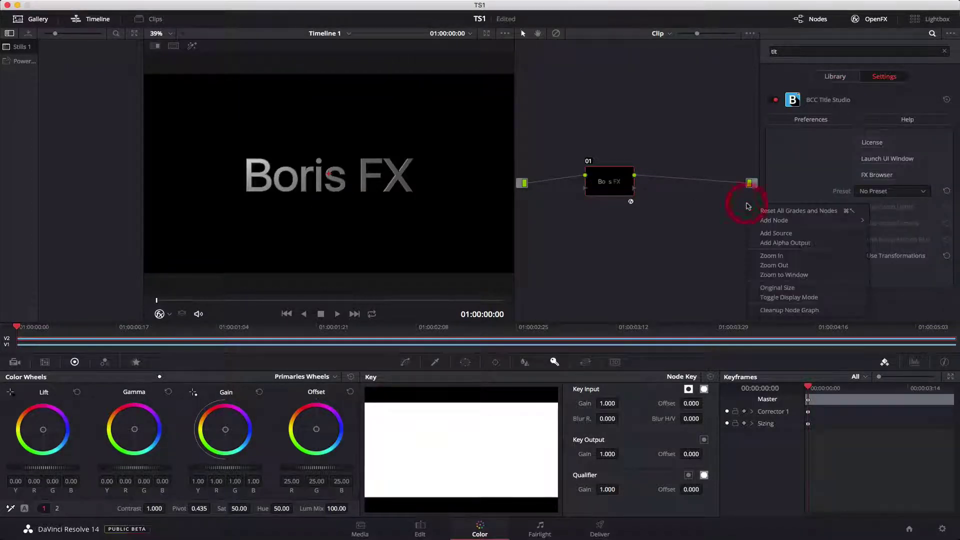
{"action": "left_click", "coordinate": [786, 243]}
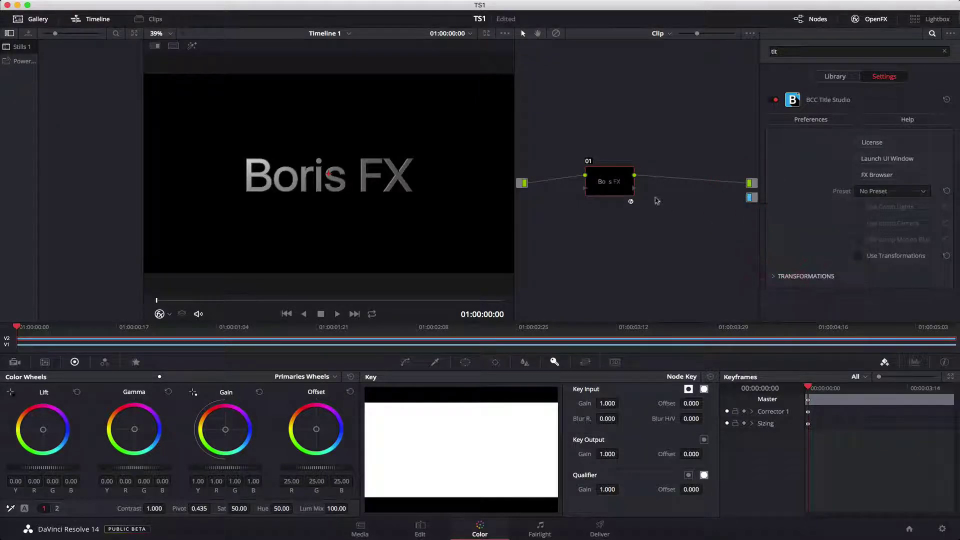
{"action": "right_click", "coordinate": [611, 179]}
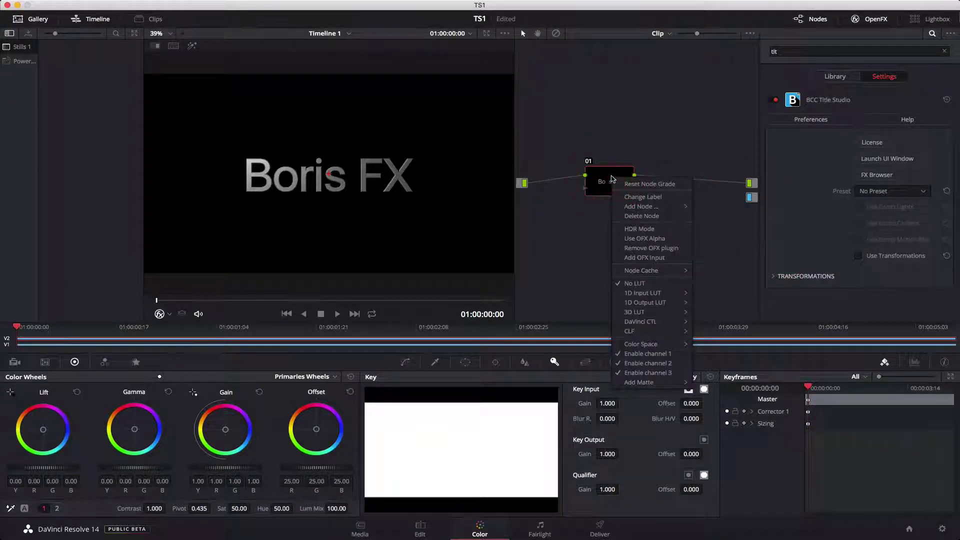
{"action": "left_click", "coordinate": [665, 239]}
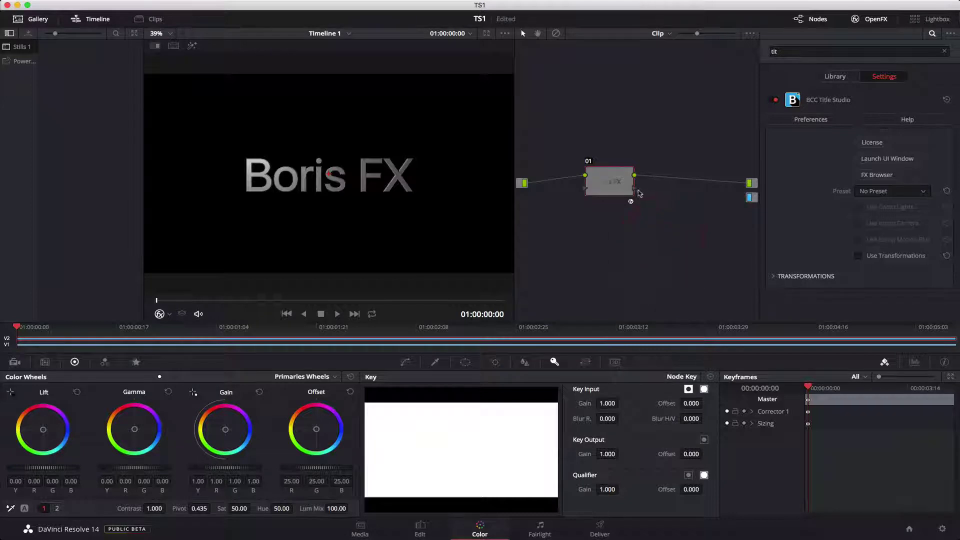
{"action": "left_click_drag", "start_coordinate": [746, 199], "coordinate": [751, 197]}
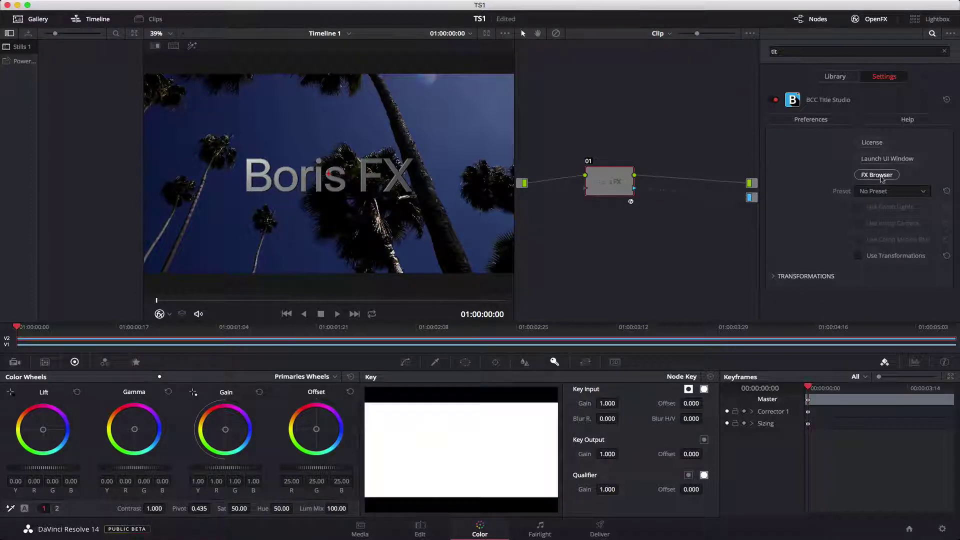
Launch the Title Studio interface window from the effect's settings.
{"action": "left_click", "coordinate": [885, 159]}
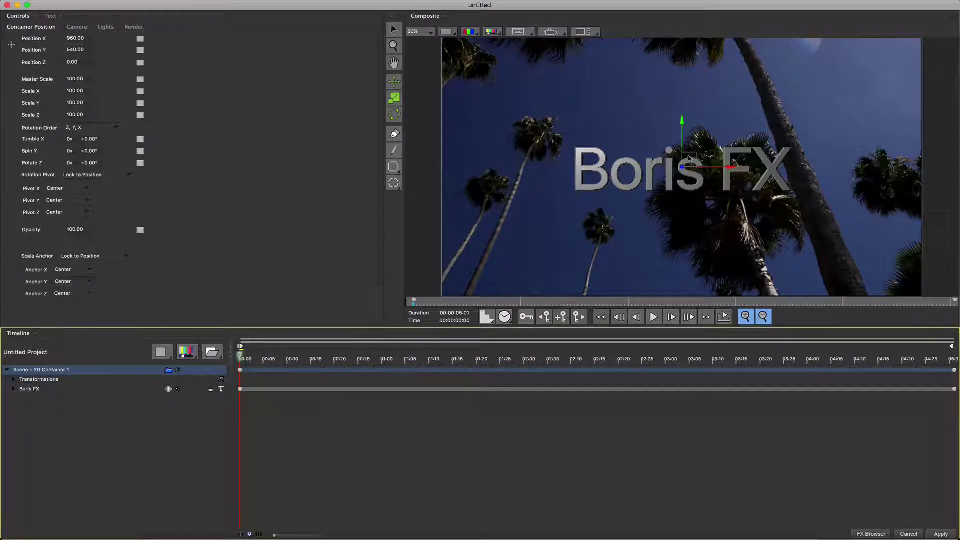
Select the default Boris FX text layer and move it to Position X 951.96, Y 572.
{"action": "left_click", "coordinate": [33, 391]}
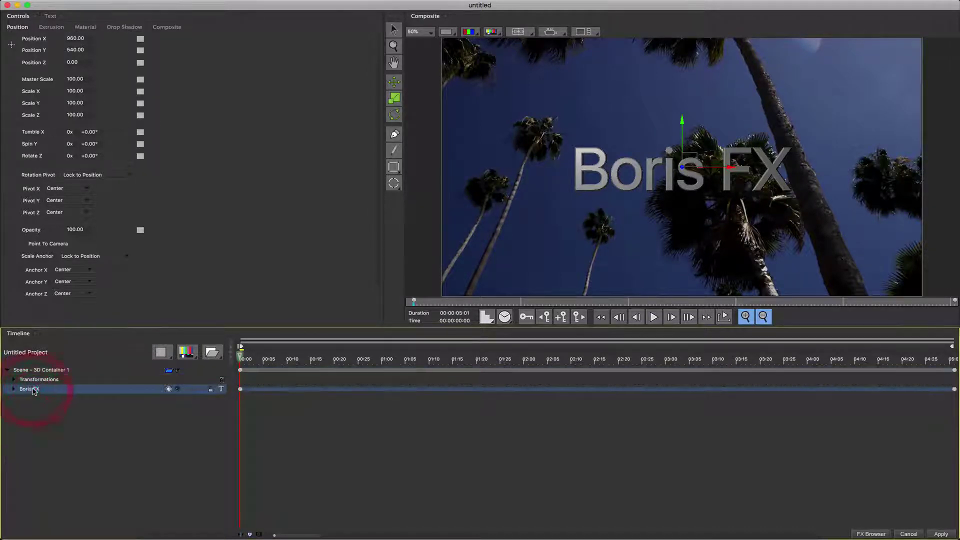
{"action": "left_click_drag", "start_coordinate": [79, 40], "coordinate": [76, 38]}
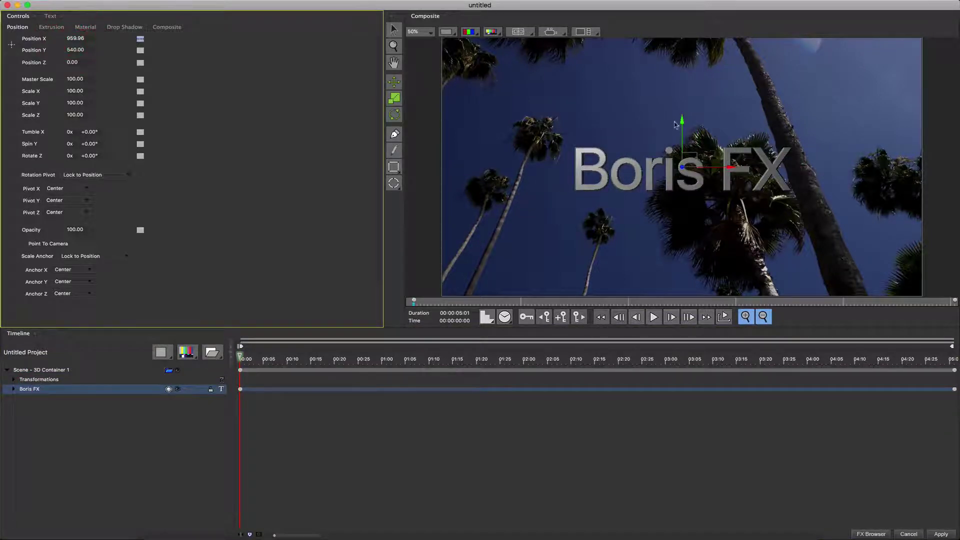
{"action": "left_click", "coordinate": [394, 115]}
{"action": "left_click", "coordinate": [394, 82]}
{"action": "left_click_drag", "start_coordinate": [693, 164], "coordinate": [712, 185]}
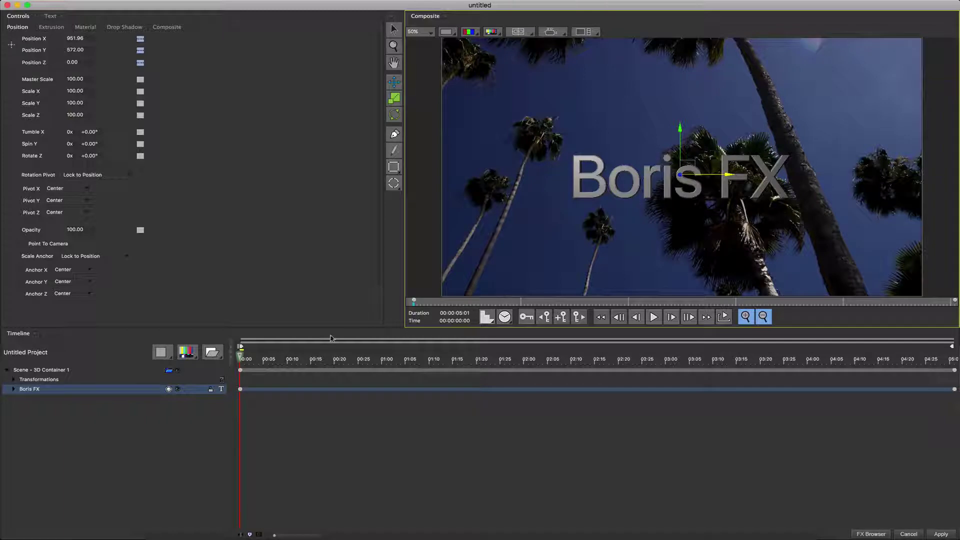
Keyframe the text at 00:00:01:20, change Position Y's interpolation, and move the text to about X 1128, Y 378.
{"action": "left_click_drag", "start_coordinate": [241, 358], "coordinate": [494, 358]}
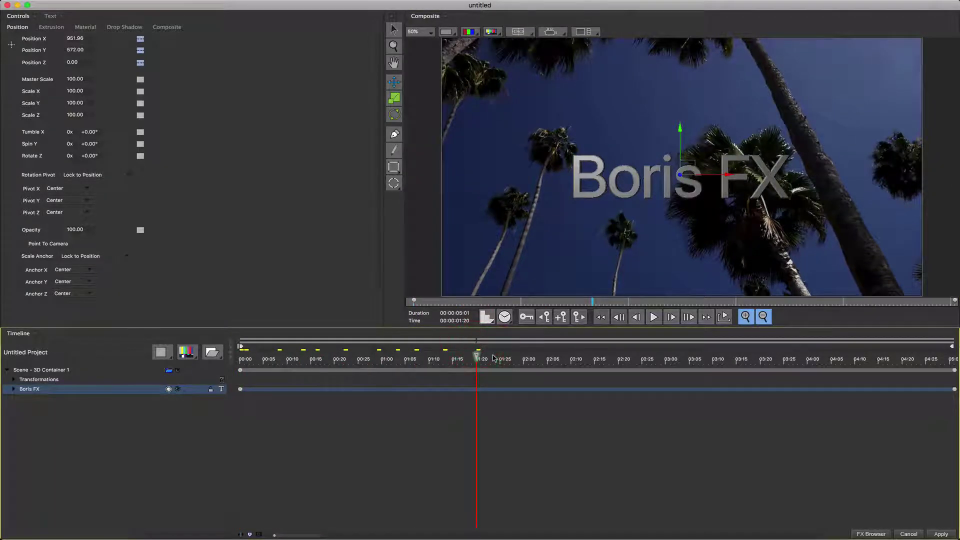
{"action": "left_click", "coordinate": [561, 322]}
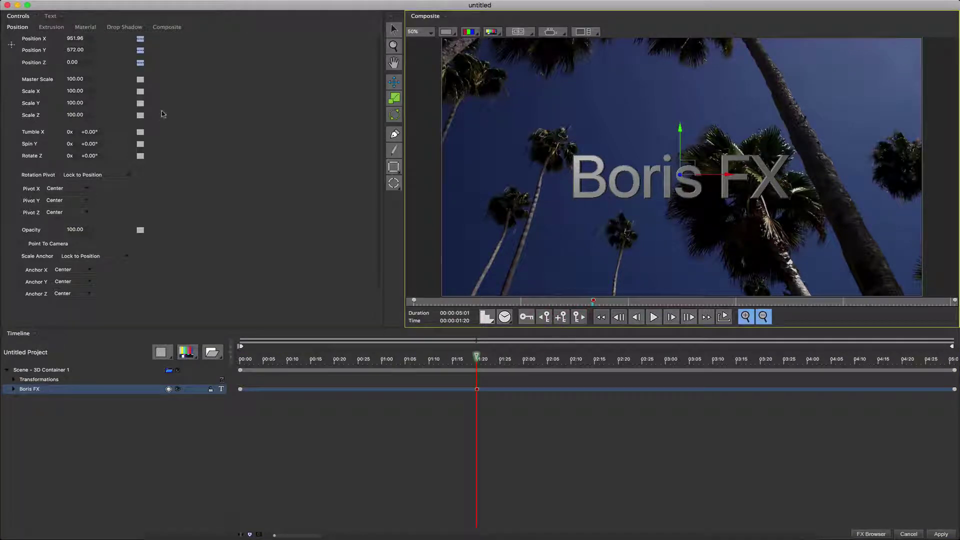
{"action": "left_click", "coordinate": [140, 50]}
{"action": "left_click", "coordinate": [160, 84]}
{"action": "left_click_drag", "start_coordinate": [686, 151], "coordinate": [730, 104]}
{"action": "left_click_drag", "start_coordinate": [477, 357], "coordinate": [457, 355]}
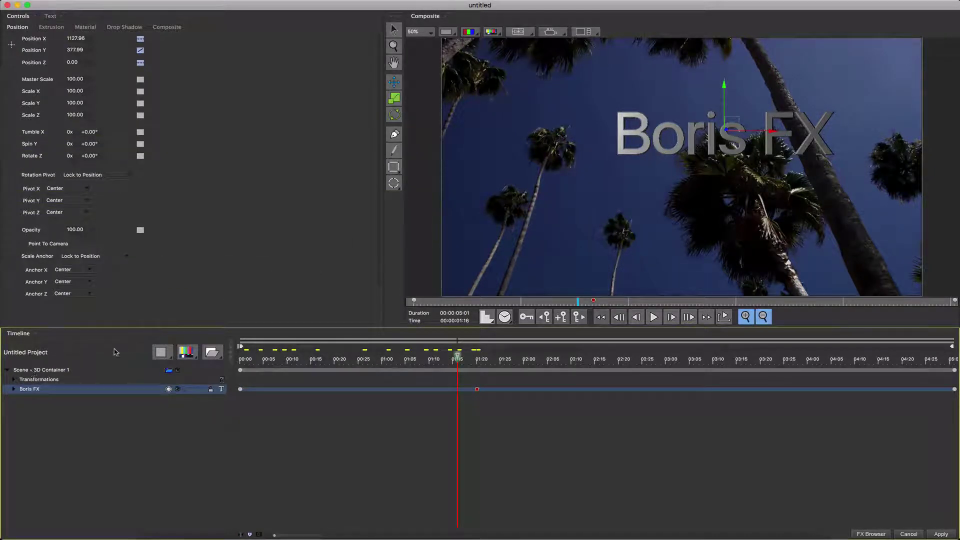
Delete the default 3D container scene and add a Flat Text object to the empty project.
{"action": "left_click", "coordinate": [51, 370]}
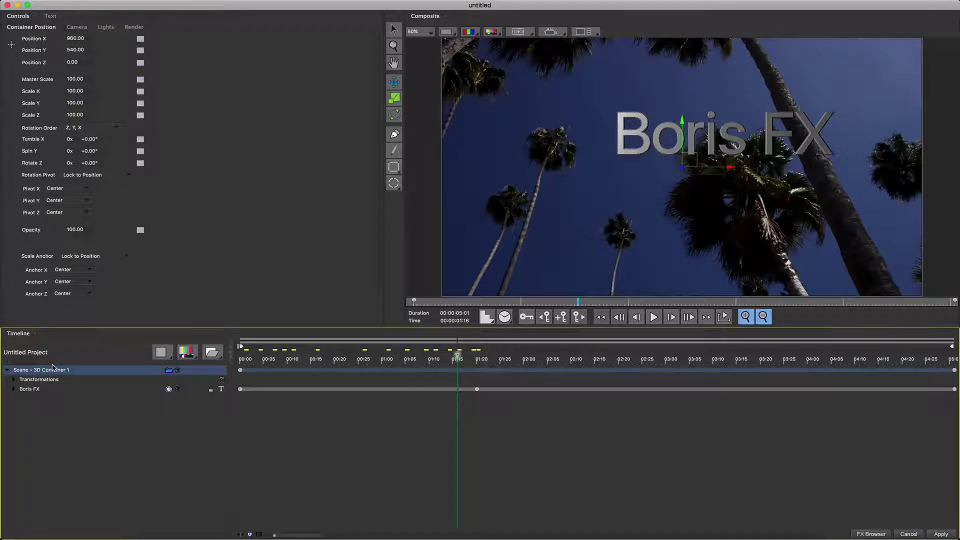
{"action": "key", "text": "BackSpace"}
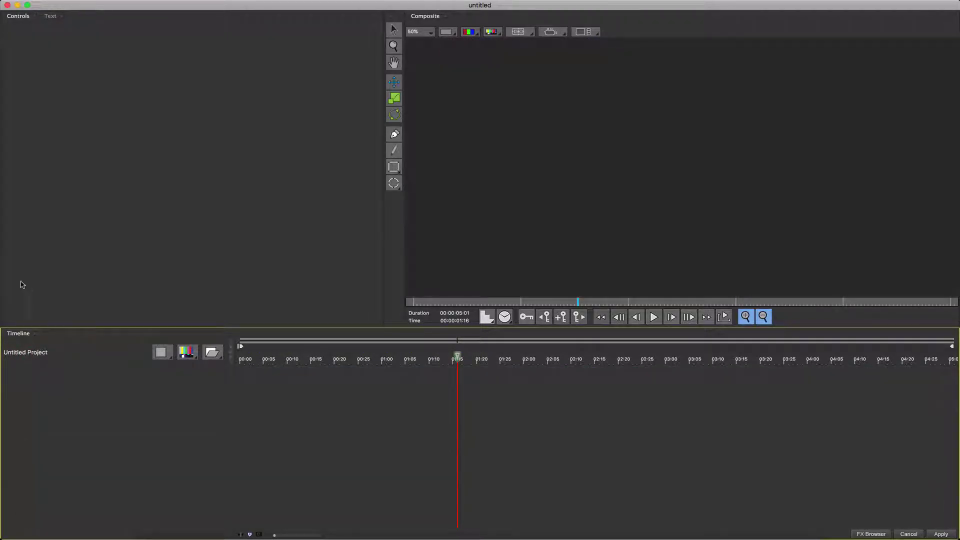
{"action": "left_click", "coordinate": [197, 355]}
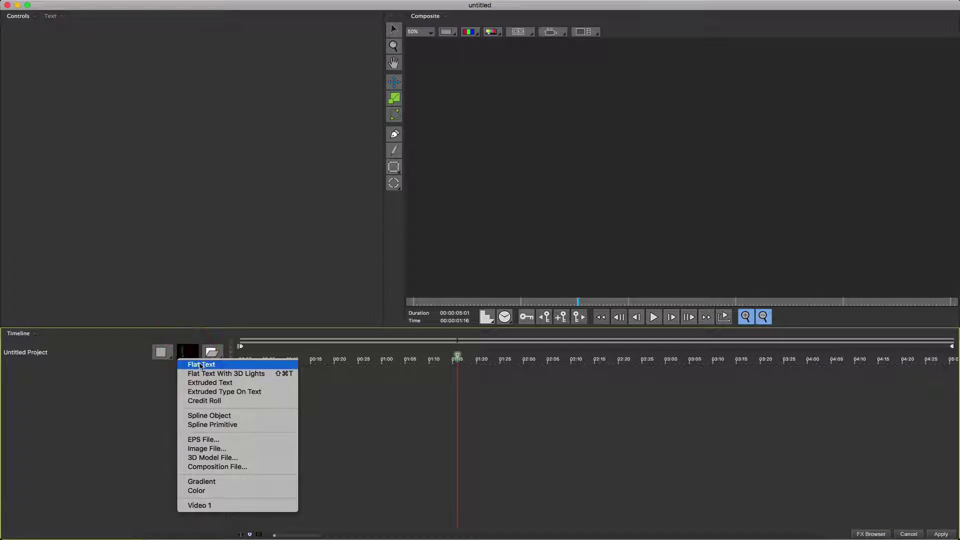
{"action": "left_click", "coordinate": [202, 366]}
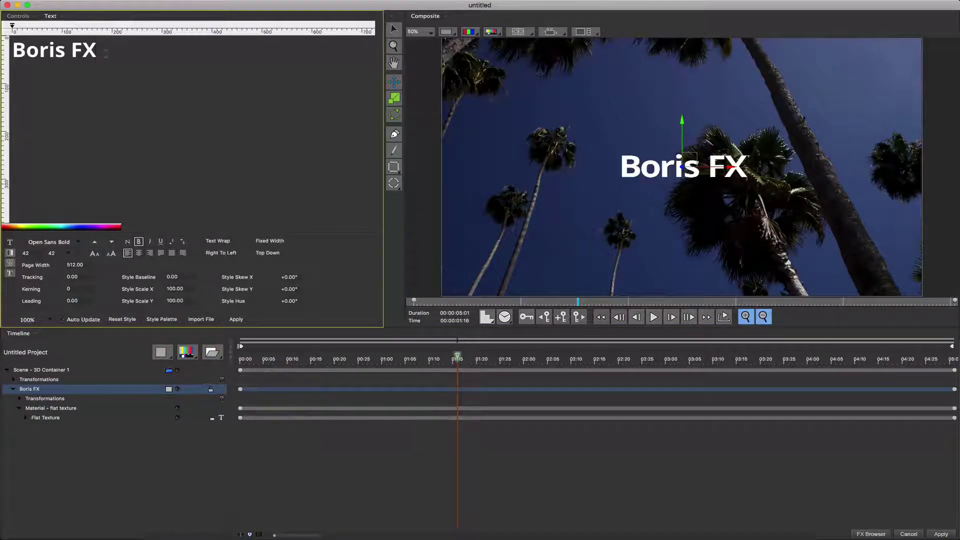
Select the new flat text's material layer and change its whole text to the Open Sans font.
{"action": "triple_click", "coordinate": [25, 57]}
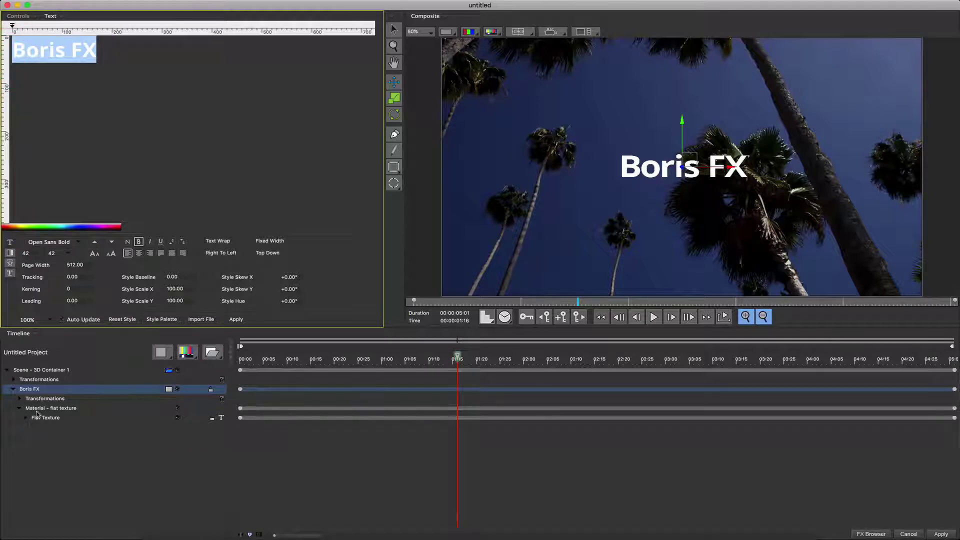
{"action": "left_click", "coordinate": [42, 409]}
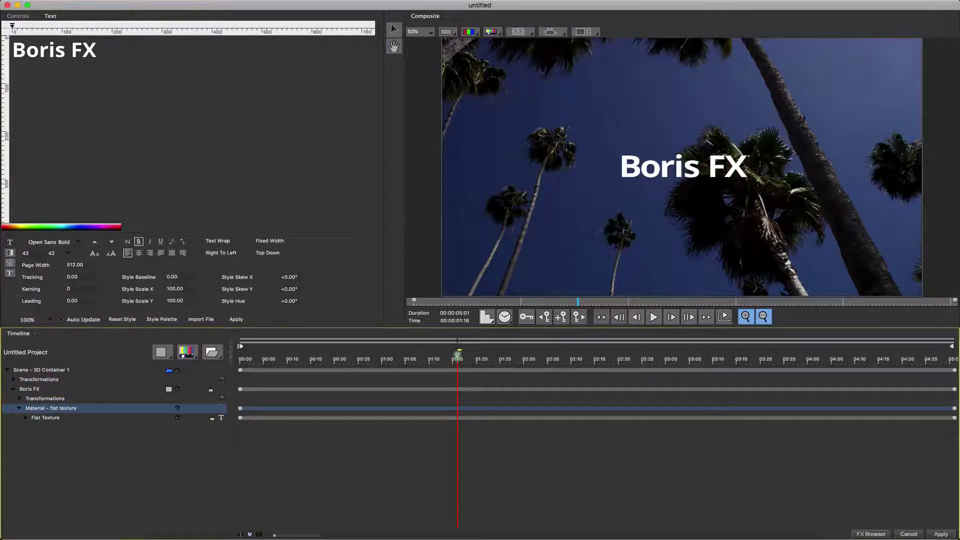
{"action": "left_click_drag", "start_coordinate": [121, 60], "coordinate": [11, 50]}
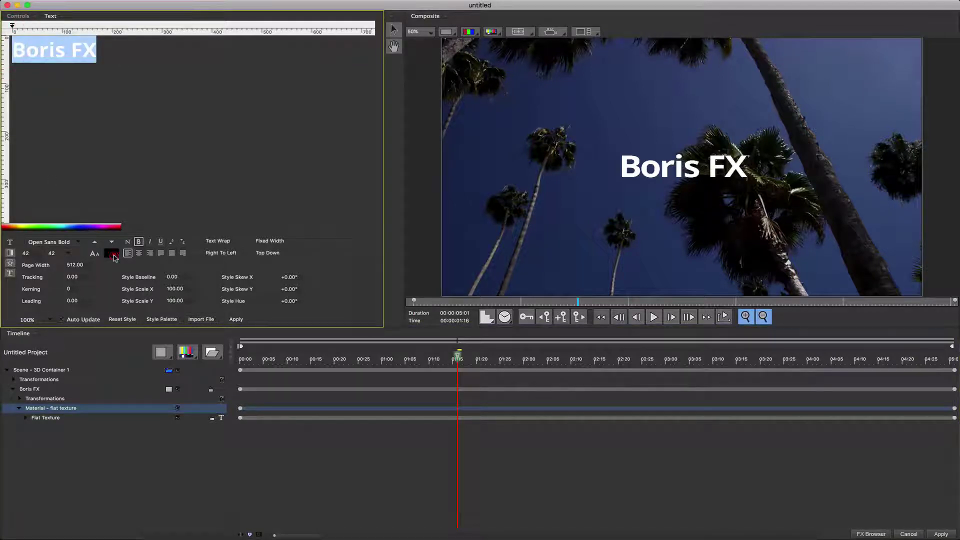
{"action": "left_click", "coordinate": [102, 255]}
{"action": "left_click", "coordinate": [95, 253]}
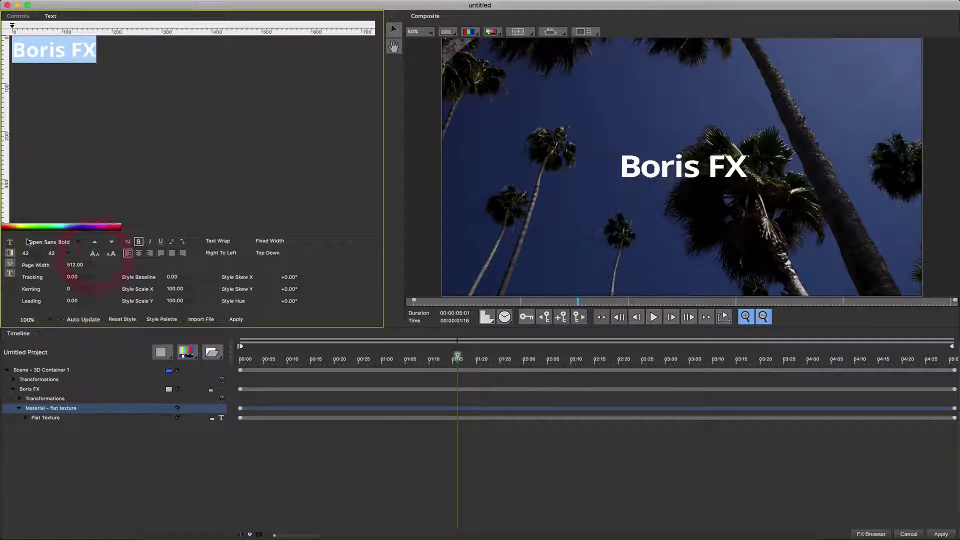
{"action": "left_click", "coordinate": [80, 242]}
{"action": "left_click", "coordinate": [81, 230]}
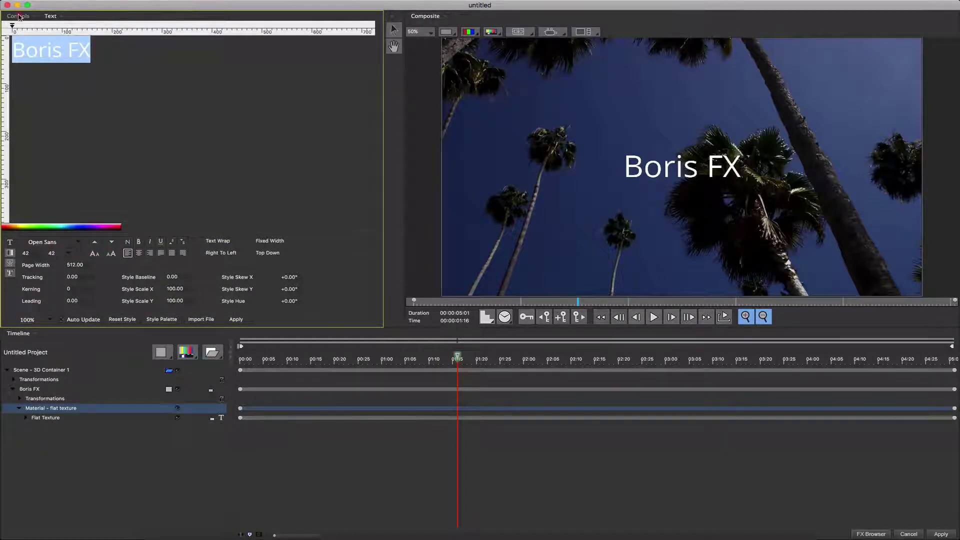
Give the flat text material a drop shadow with a distance of 3.
{"action": "left_click", "coordinate": [18, 15]}
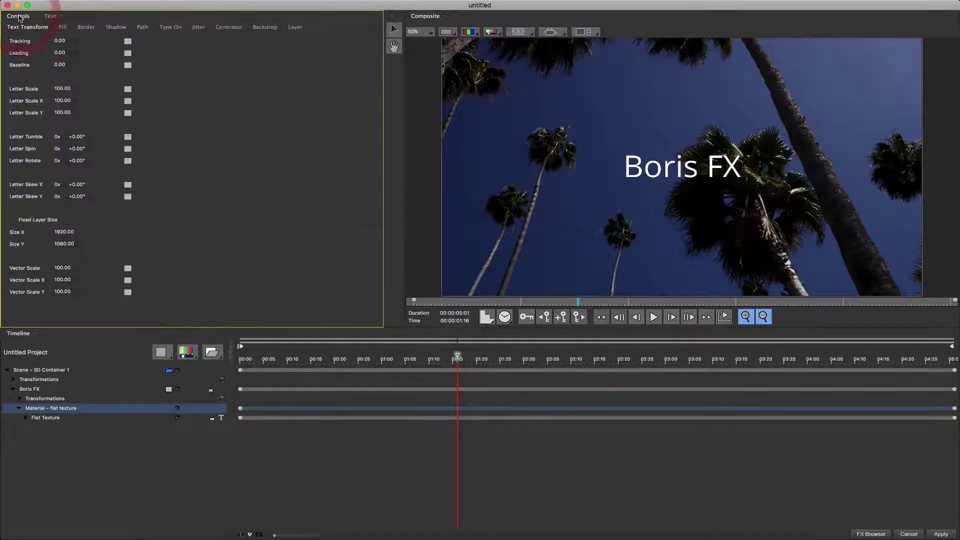
{"action": "left_click", "coordinate": [119, 29]}
{"action": "double_click", "coordinate": [93, 64]}
{"action": "type", "text": "3"}
{"action": "key", "text": "Return"}
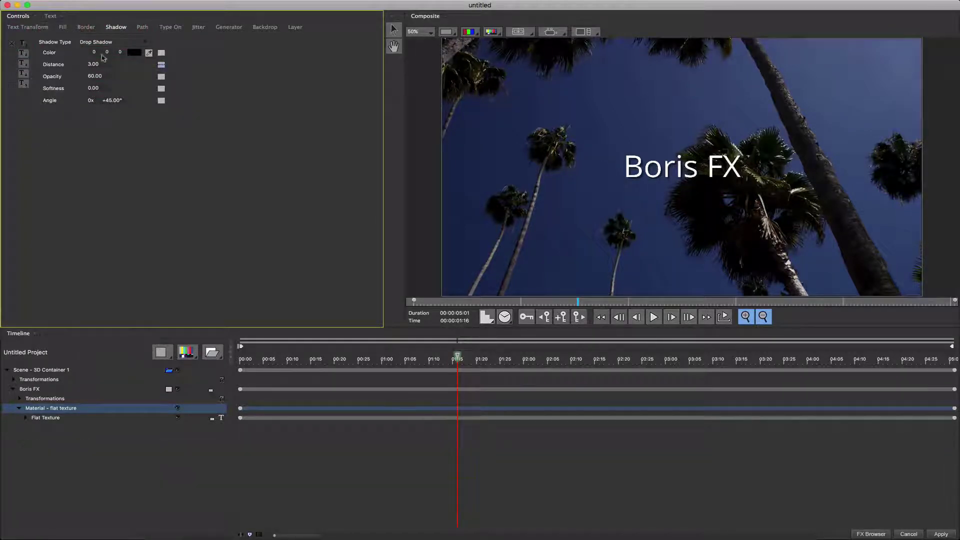
Move the flat text straight down into the lower third of the frame, to about Position Y 876.
{"action": "left_click", "coordinate": [520, 32]}
{"action": "left_click", "coordinate": [530, 41]}
{"action": "left_click", "coordinate": [45, 399]}
{"action": "left_click_drag", "start_coordinate": [684, 123], "coordinate": [688, 205]}
{"action": "left_click", "coordinate": [520, 33]}
{"action": "left_click", "coordinate": [530, 41]}
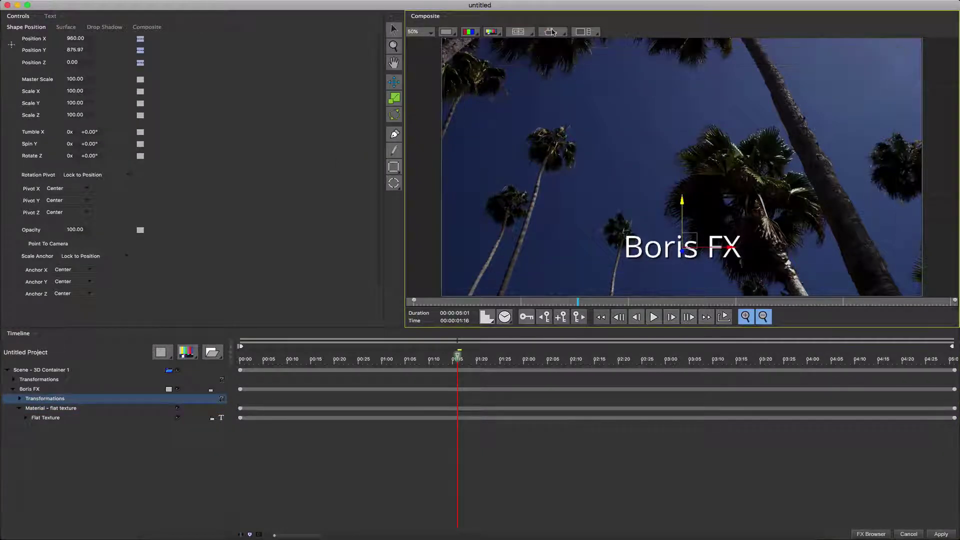
Replace the flat text's wording with "Lower Third 01".
{"action": "left_click", "coordinate": [51, 16]}
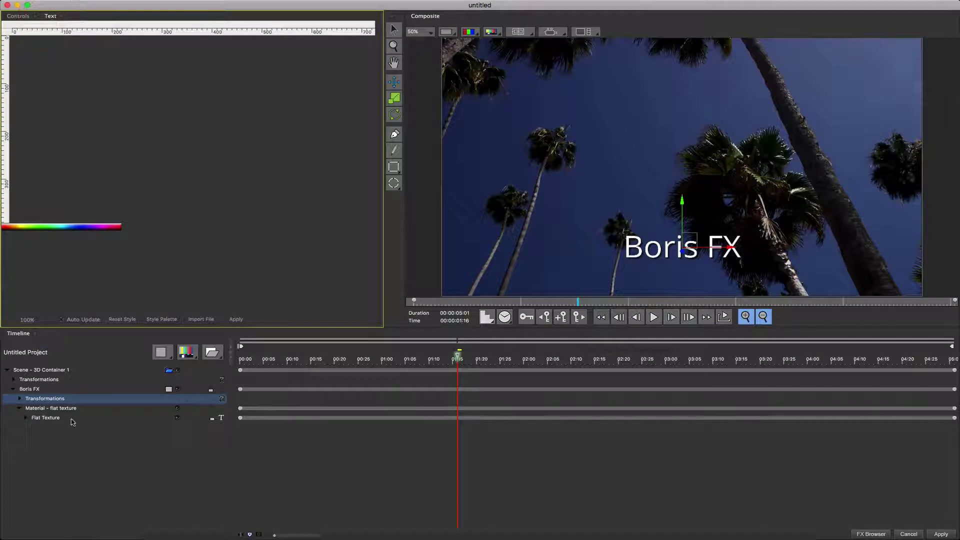
{"action": "left_click", "coordinate": [50, 408]}
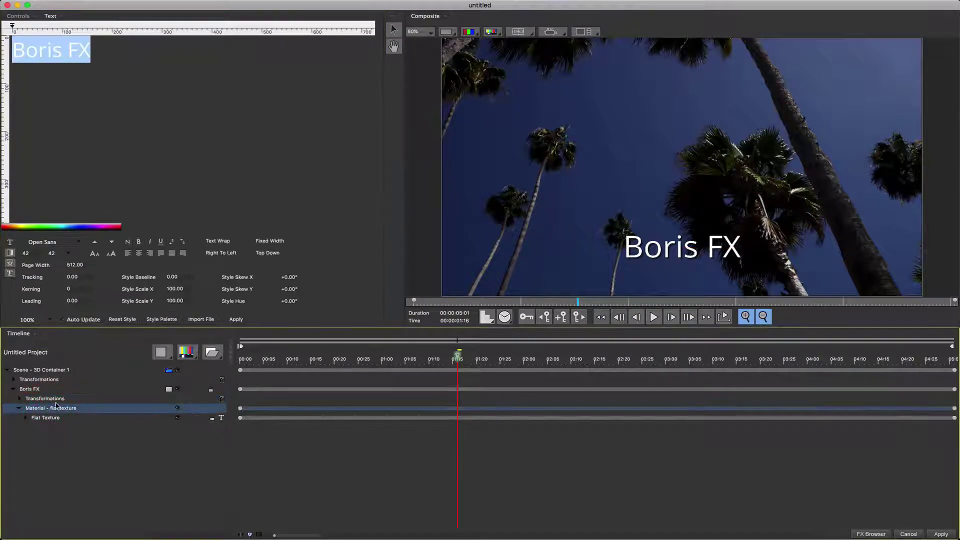
{"action": "type", "text": "Lower Third 01"}
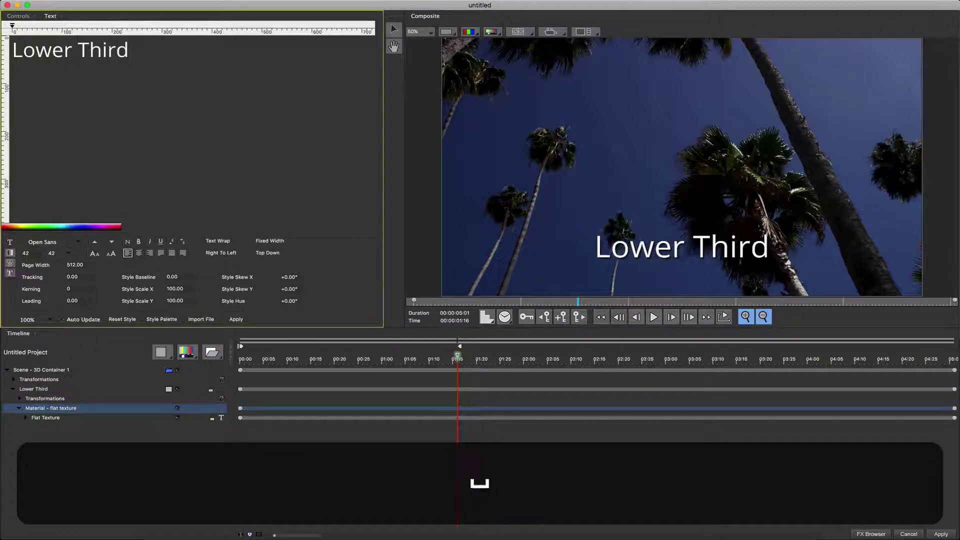
Open the Flat Texture layer's Crop Texture settings and adjust the Right crop, ending at 100.
{"action": "left_click", "coordinate": [56, 418]}
{"action": "left_click", "coordinate": [18, 16]}
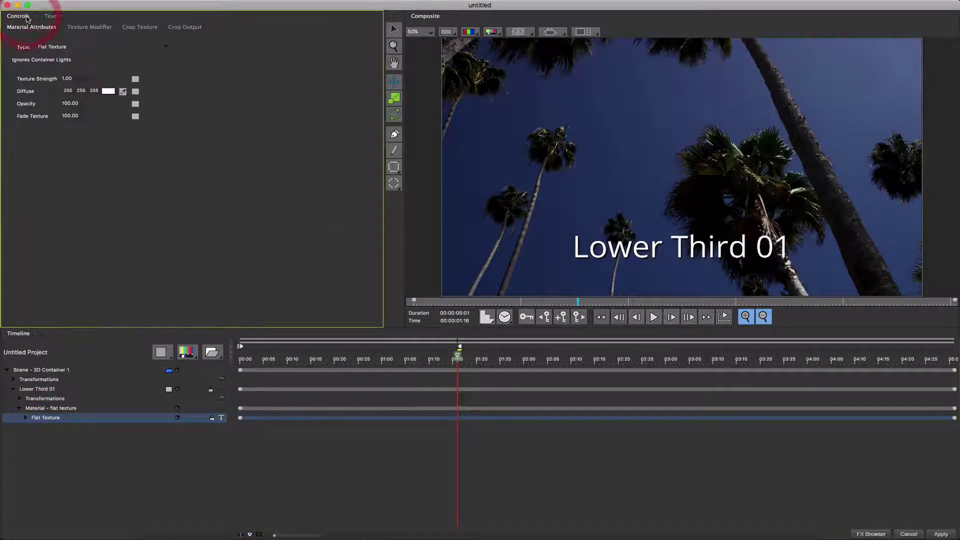
{"action": "left_click", "coordinate": [142, 28]}
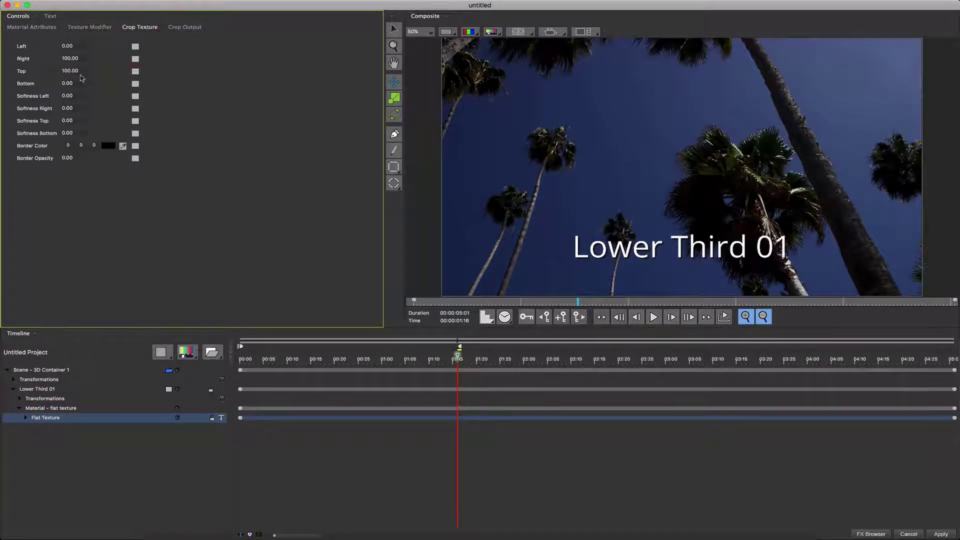
{"action": "left_click_drag", "start_coordinate": [77, 59], "coordinate": [110, 57]}
At time 00:00:01:00, add a keyframe on the flat texture with Linear interpolation for the Right crop and a value of 0.
{"action": "left_click", "coordinate": [468, 321]}
{"action": "key", "text": "BackSpace"}
{"action": "key", "text": "BackSpace"}
{"action": "key", "text": "Return"}
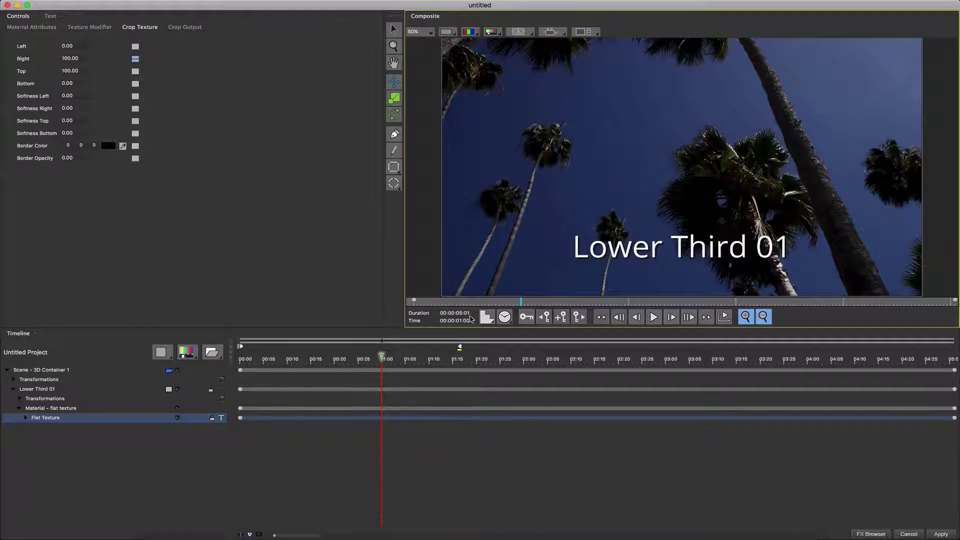
{"action": "left_click", "coordinate": [561, 317]}
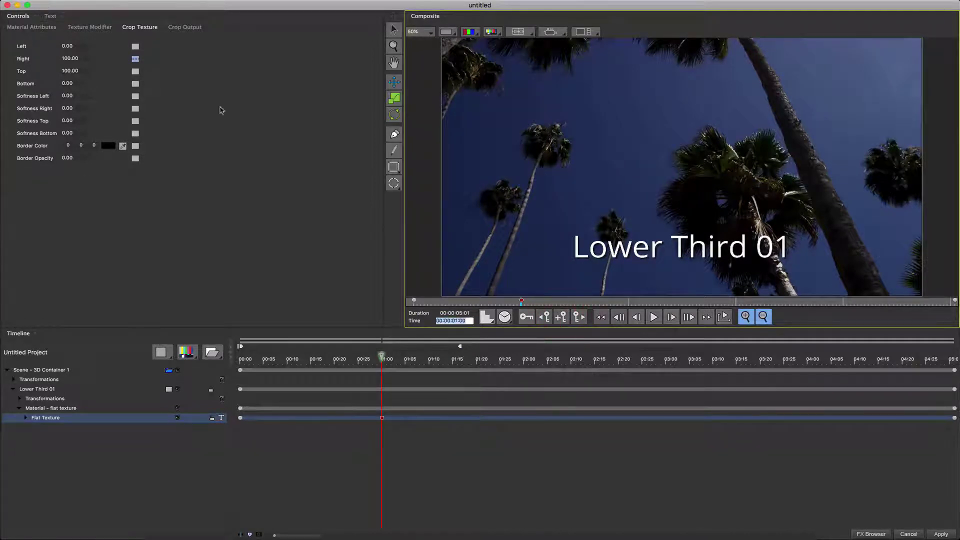
{"action": "left_click", "coordinate": [136, 59]}
{"action": "left_click", "coordinate": [151, 95]}
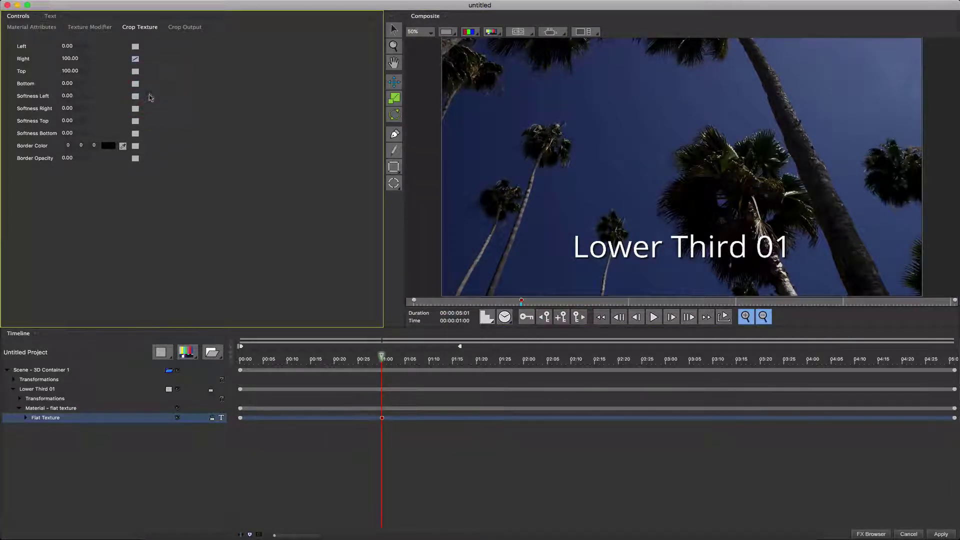
{"action": "left_click_drag", "start_coordinate": [77, 60], "coordinate": [10, 67]}
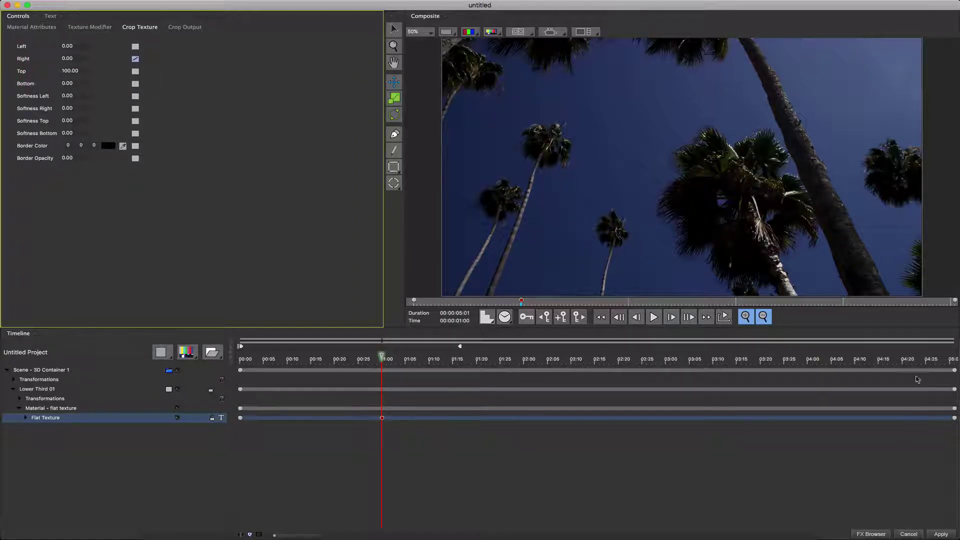
At time 00:00:02:00, add a keyframe on the flat texture with Hold interpolation and a value of 100 for the Right crop.
{"action": "left_click", "coordinate": [463, 323]}
{"action": "left_click", "coordinate": [457, 321]}
{"action": "key", "text": "BackSpace"}
{"action": "type", "text": "2"}
{"action": "key", "text": "Return"}
{"action": "left_click", "coordinate": [562, 316]}
{"action": "left_click", "coordinate": [135, 60]}
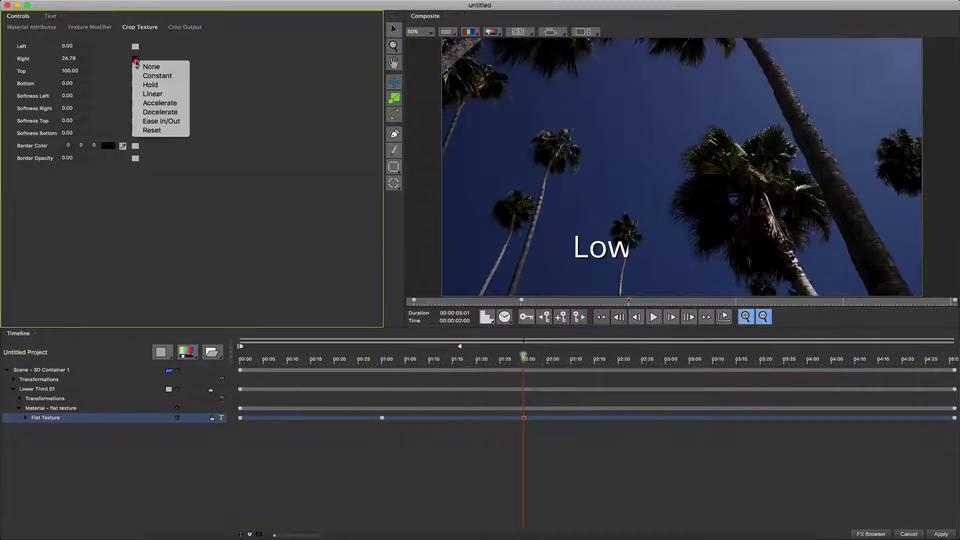
{"action": "left_click", "coordinate": [150, 84]}
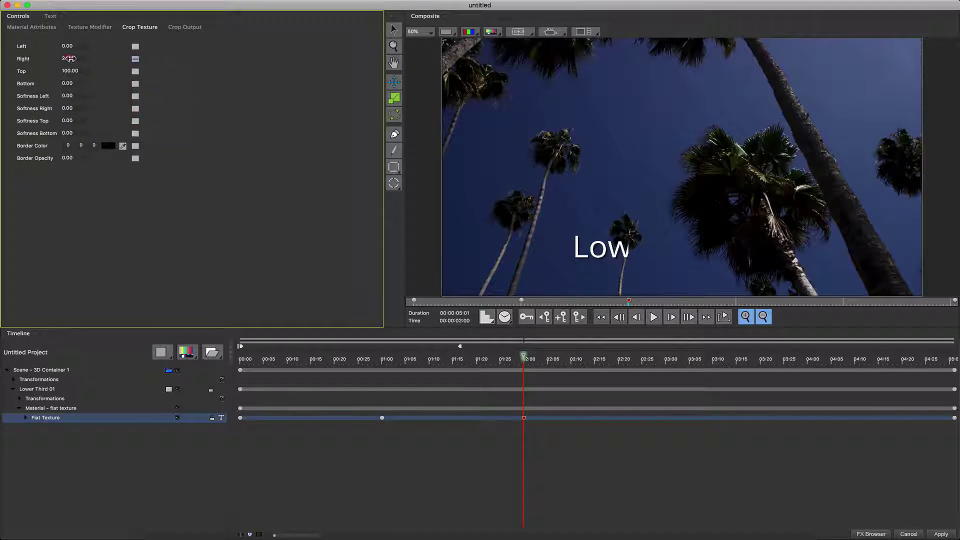
{"action": "left_click_drag", "start_coordinate": [524, 356], "coordinate": [576, 357]}
{"action": "left_click_drag", "start_coordinate": [623, 383], "coordinate": [954, 412]}
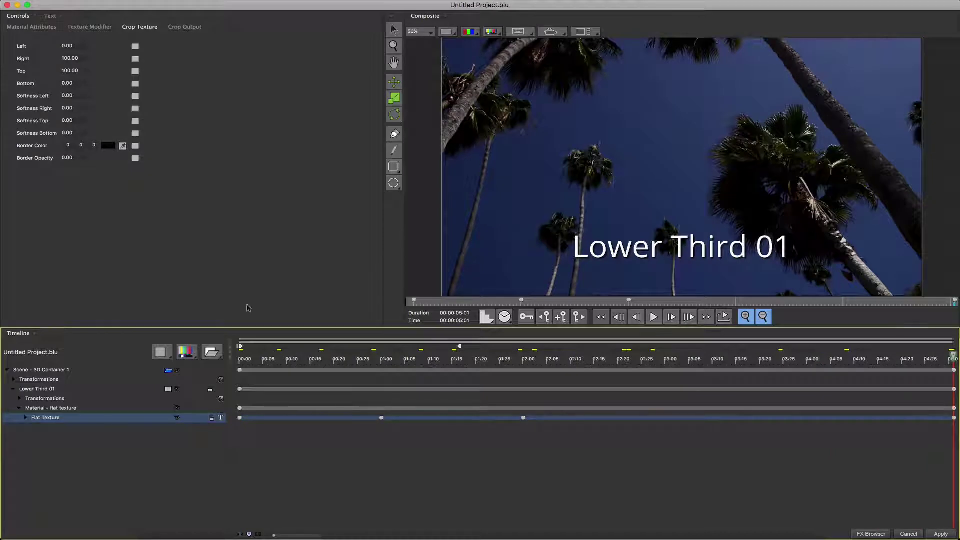
Add a spline primitive rectangle to the scene and collapse the Lower Third 01 layer.
{"action": "left_click", "coordinate": [191, 353]}
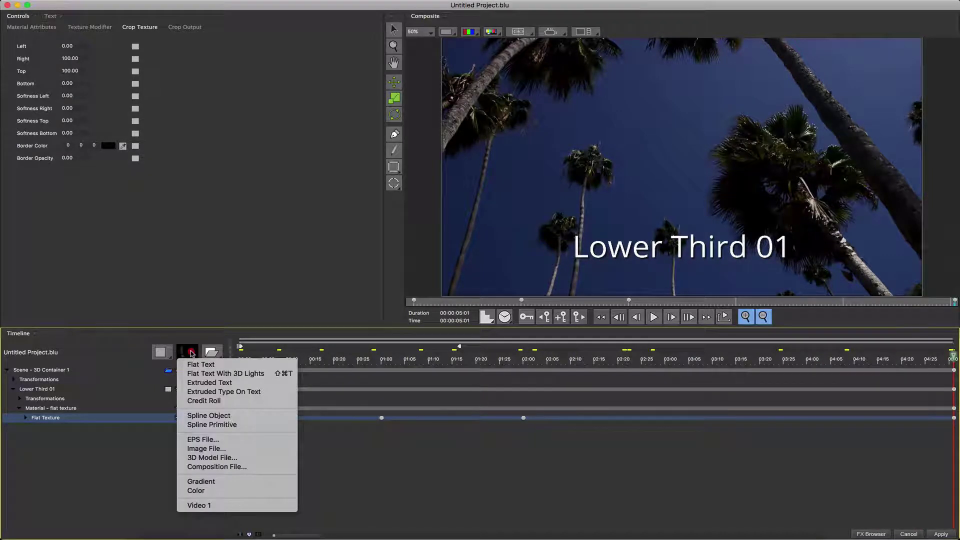
{"action": "left_click", "coordinate": [212, 425]}
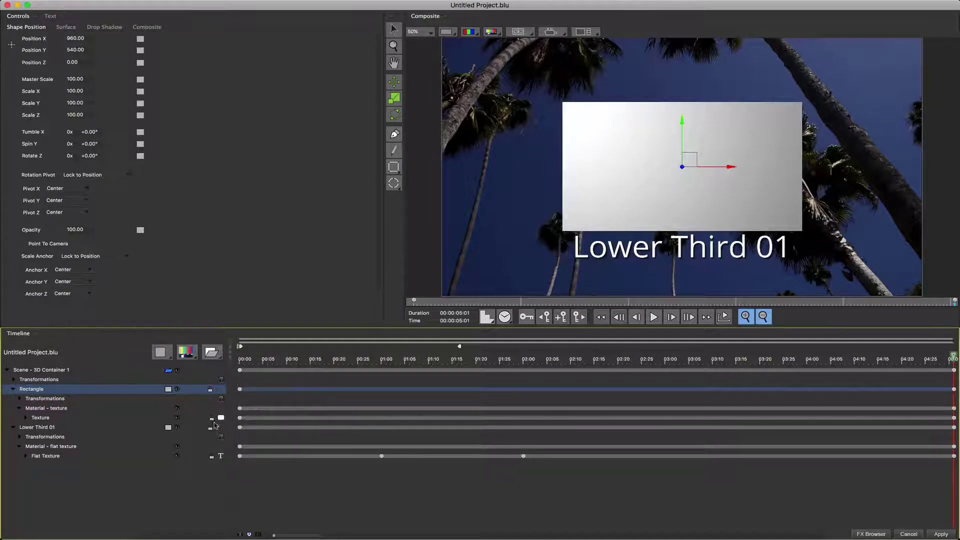
{"action": "left_click", "coordinate": [14, 428]}
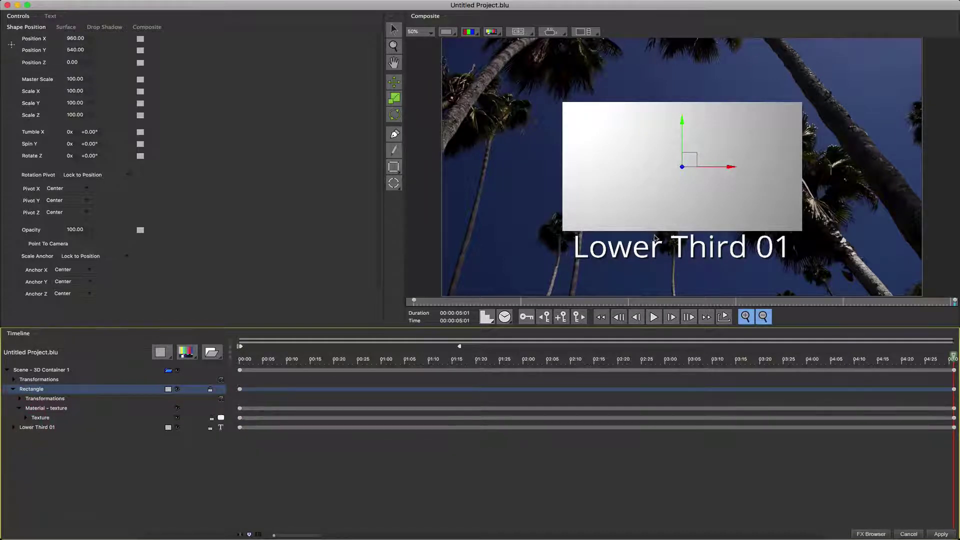
Move the rectangle straight down to about Position Y 682 and place its layer beneath the Lower Third 01 text.
{"action": "left_click_drag", "start_coordinate": [681, 125], "coordinate": [684, 153]}
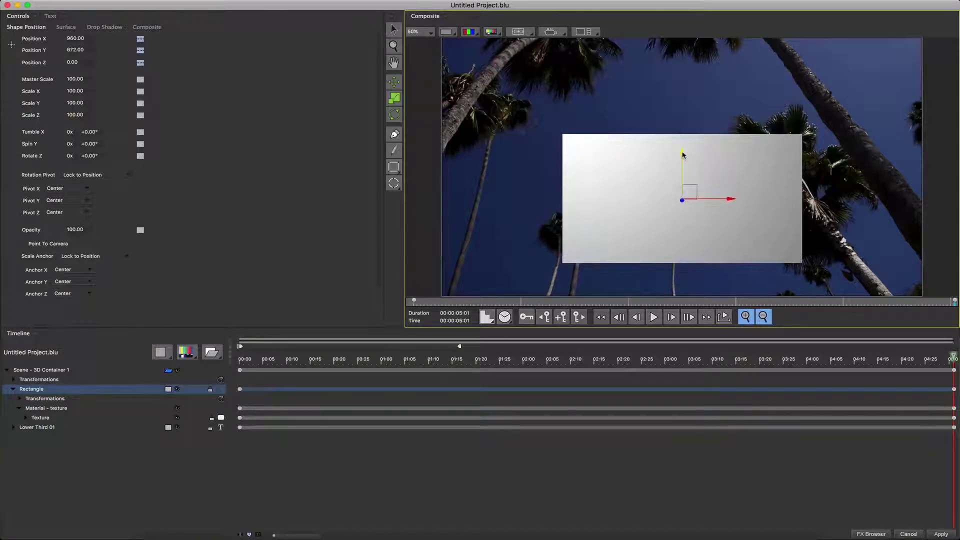
{"action": "left_click_drag", "start_coordinate": [32, 392], "coordinate": [30, 450]}
{"action": "left_click_drag", "start_coordinate": [681, 155], "coordinate": [681, 158]}
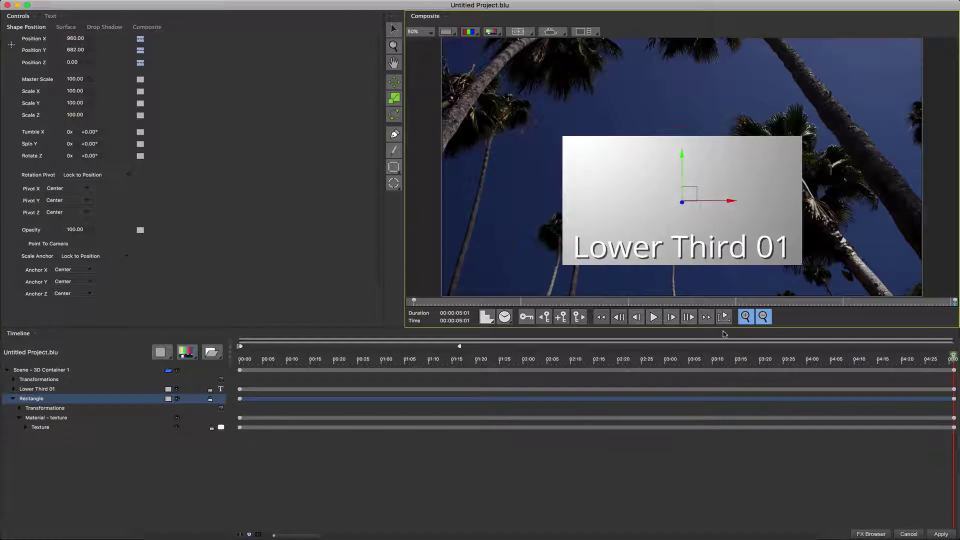
Open the shape settings of the rectangle's material and preview the other primitive shapes, including the wedge, before returning to the rectangle.
{"action": "left_click", "coordinate": [50, 417]}
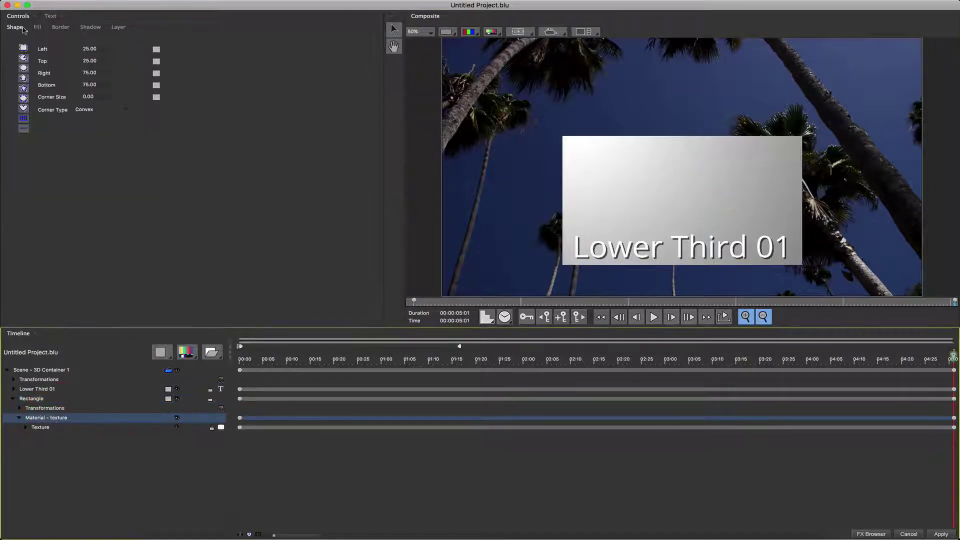
{"action": "left_click", "coordinate": [24, 69]}
{"action": "left_click", "coordinate": [23, 58]}
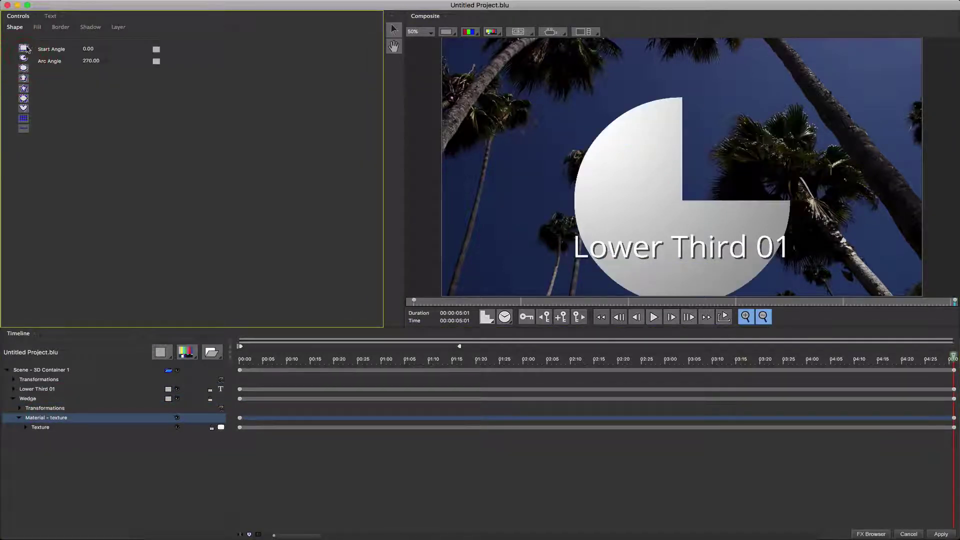
{"action": "left_click", "coordinate": [24, 49]}
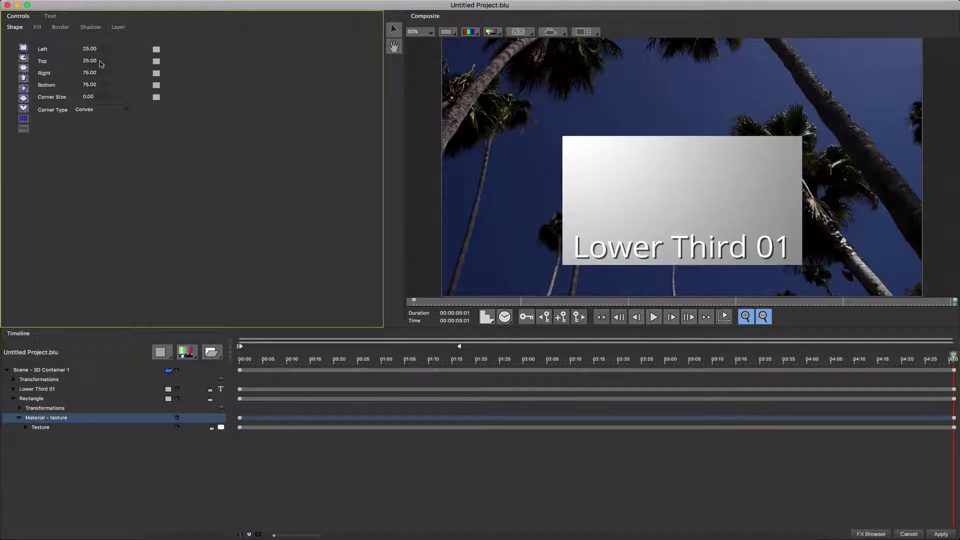
Shape the rectangle into a rounded bar behind the text with Top 61, Right 85, Left 15 and a larger corner size.
{"action": "mouse_move", "coordinate": [100, 61]}
{"action": "left_mouse_down"}
{"action": "mouse_move", "coordinate": [117, 65]}
{"action": "mouse_move", "coordinate": [93, 63]}
{"action": "left_mouse_up"}
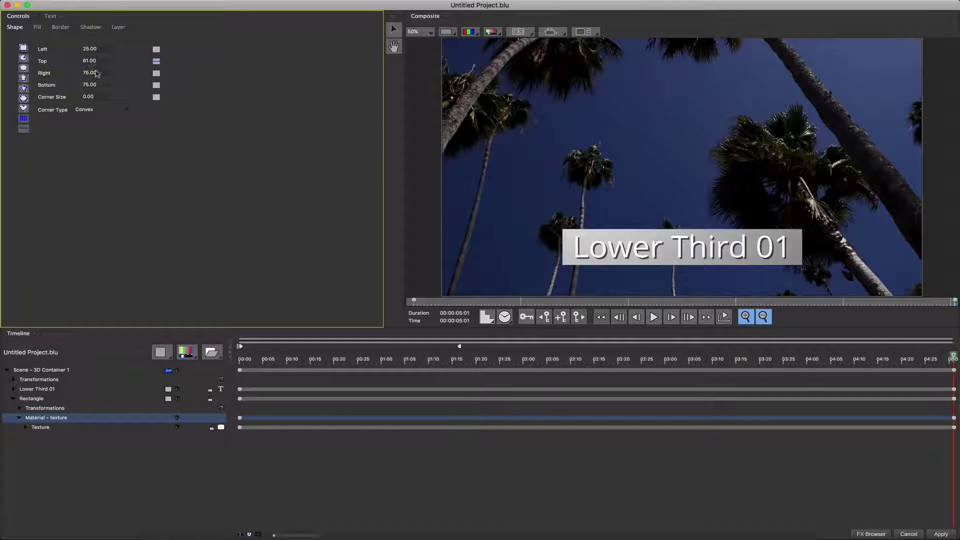
{"action": "left_click", "coordinate": [97, 75]}
{"action": "type", "text": "85"}
{"action": "key", "text": "Return"}
{"action": "type", "text": "15"}
{"action": "key", "text": "Return"}
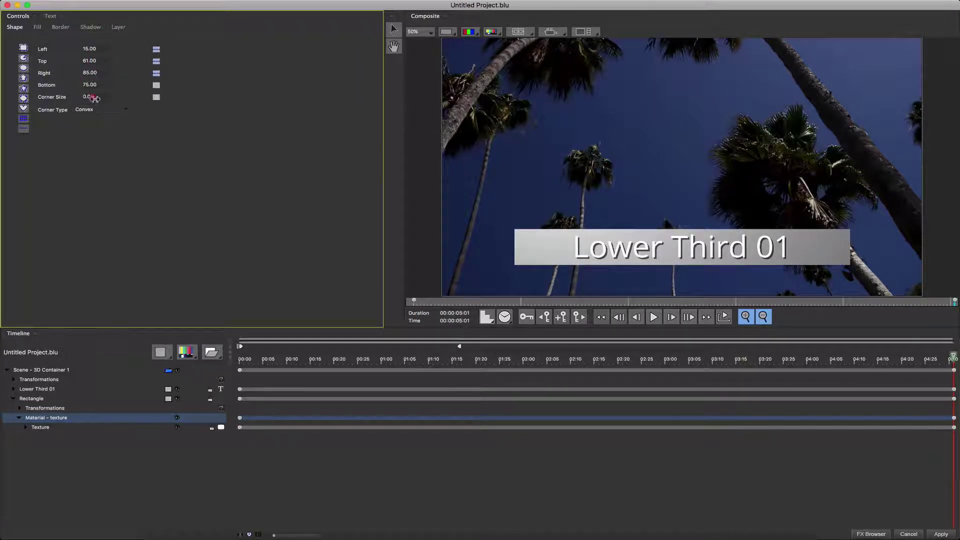
{"action": "left_click_drag", "start_coordinate": [95, 98], "coordinate": [106, 98]}
Give the rectangle a black fill and reduce its fill opacity to about 52.
{"action": "left_click", "coordinate": [38, 28]}
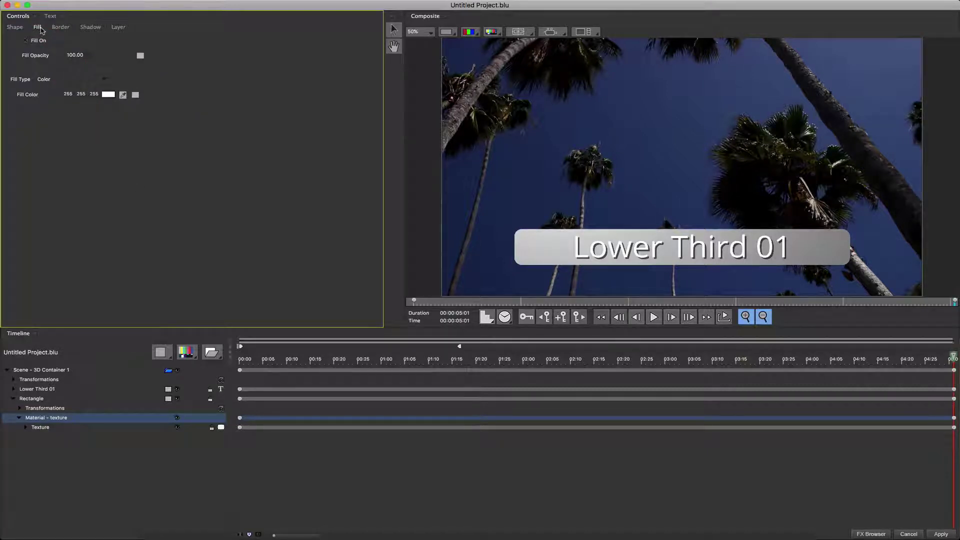
{"action": "left_click", "coordinate": [109, 95]}
{"action": "left_click_drag", "start_coordinate": [534, 191], "coordinate": [519, 141]}
{"action": "left_click", "coordinate": [441, 160]}
{"action": "left_click", "coordinate": [508, 214]}
{"action": "left_click_drag", "start_coordinate": [75, 56], "coordinate": [30, 65]}
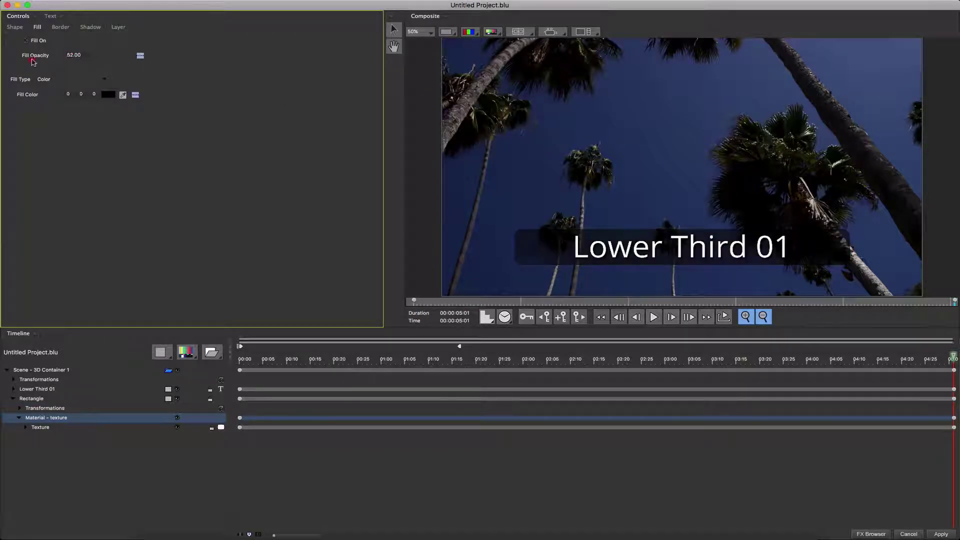
Give the rectangle a white border with an edge width of 3.
{"action": "left_click", "coordinate": [59, 28]}
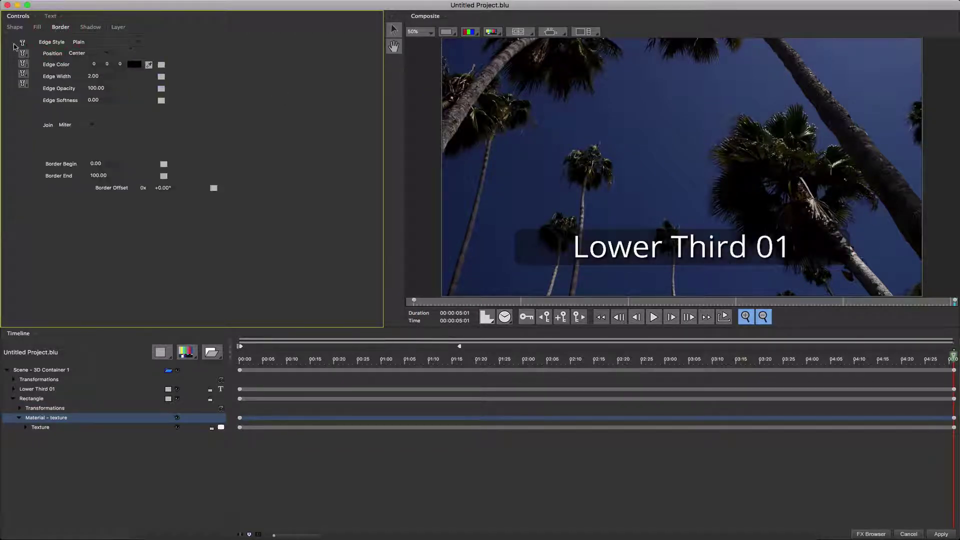
{"action": "left_click", "coordinate": [134, 64]}
{"action": "scroll", "coordinate": [436, 191], "scroll_direction": "down", "scroll_amount": 4}
{"action": "left_click", "coordinate": [436, 204]}
{"action": "left_click", "coordinate": [508, 215]}
{"action": "double_click", "coordinate": [93, 76]}
{"action": "type", "text": "3"}
{"action": "key", "text": "Return"}
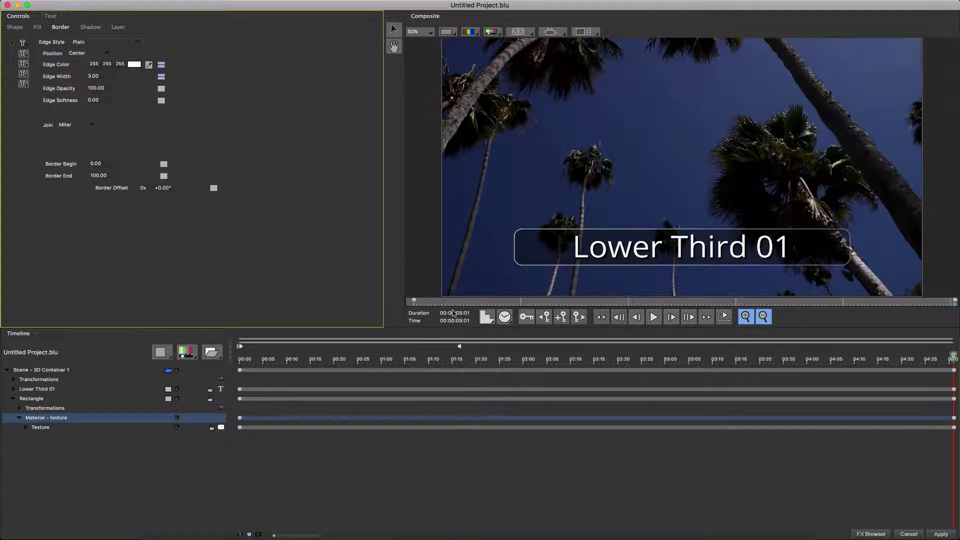
At time 00:00:01:00, add a keyframe on the rectangle and set its Position Y interpolation to Hold.
{"action": "left_click", "coordinate": [455, 321]}
{"action": "left_click_drag", "start_coordinate": [451, 320], "coordinate": [475, 321]}
{"action": "type", "text": "01:"}
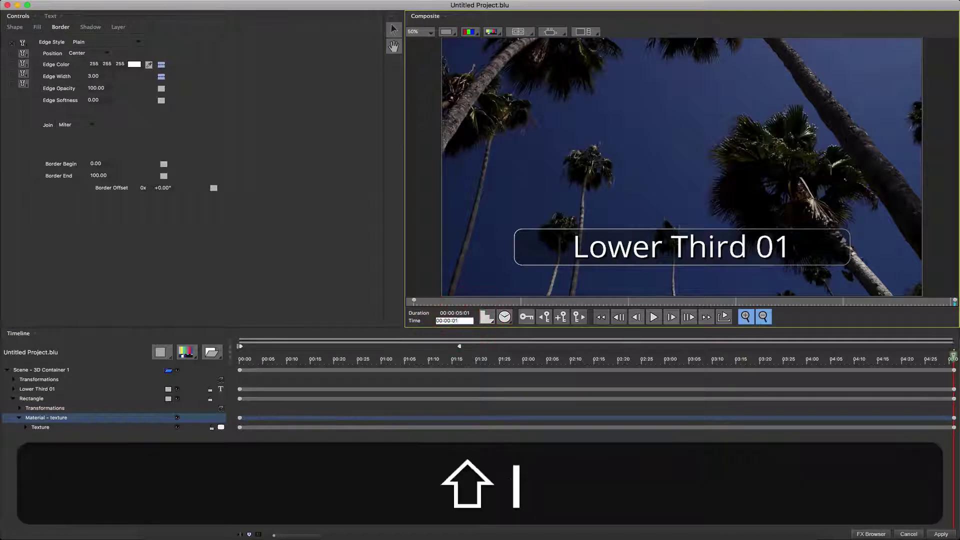
{"action": "type", "text": "00"}
{"action": "key", "text": "Return"}
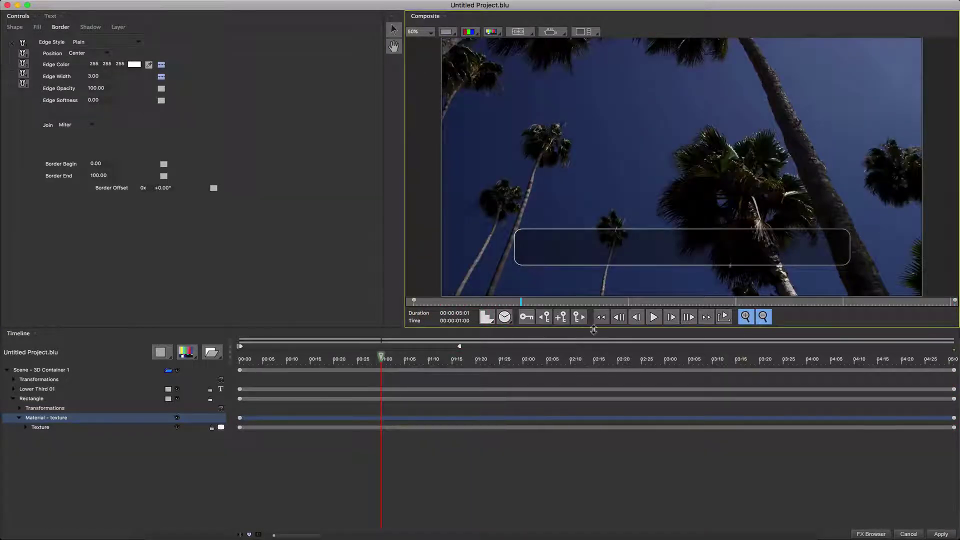
{"action": "left_click", "coordinate": [561, 319]}
{"action": "left_click", "coordinate": [57, 409]}
{"action": "left_click", "coordinate": [140, 50]}
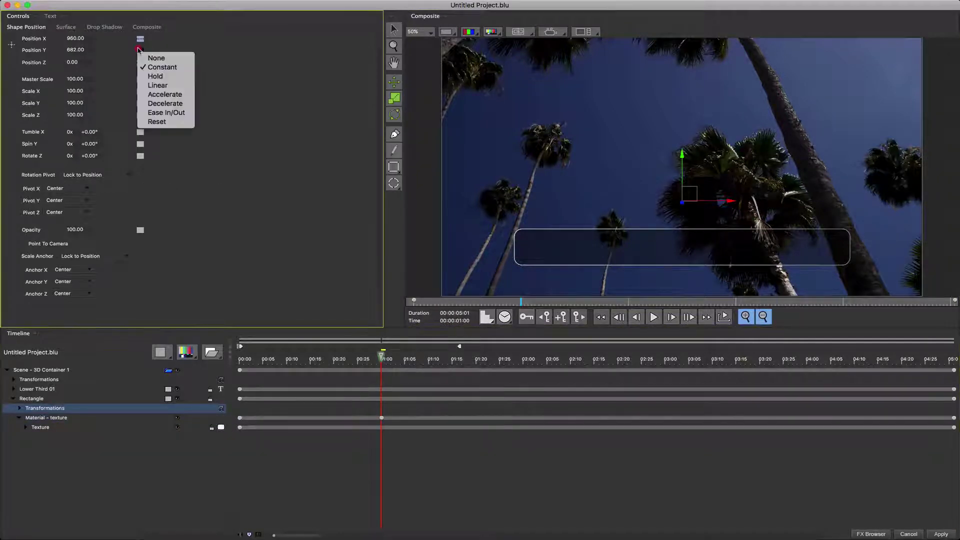
{"action": "left_click", "coordinate": [148, 73]}
At time 00:00:00:00, set the rectangle's Position Y to Linear and lower it out of frame to about 966, then scrub through the animation.
{"action": "left_click_drag", "start_coordinate": [382, 356], "coordinate": [160, 380]}
{"action": "left_click", "coordinate": [140, 50]}
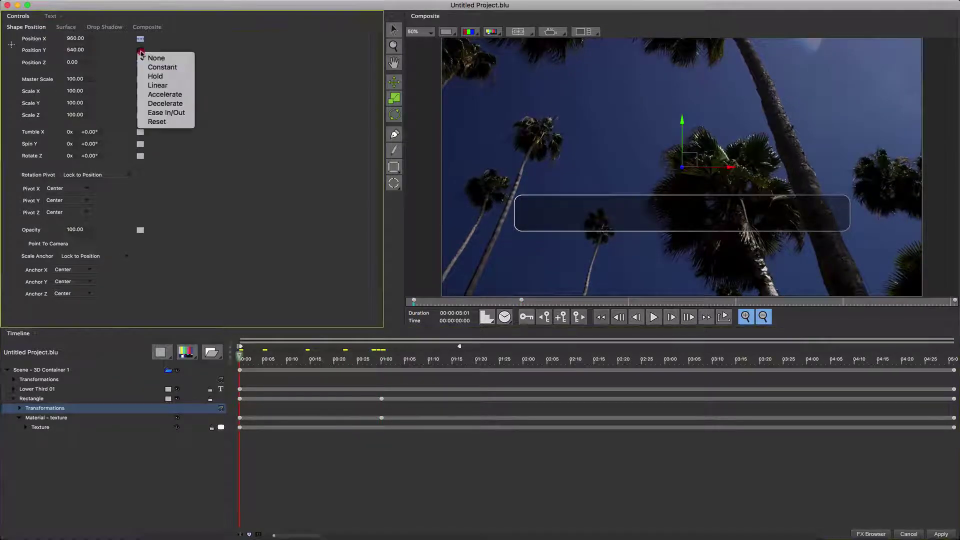
{"action": "left_click", "coordinate": [151, 88]}
{"action": "left_click_drag", "start_coordinate": [683, 122], "coordinate": [688, 225]}
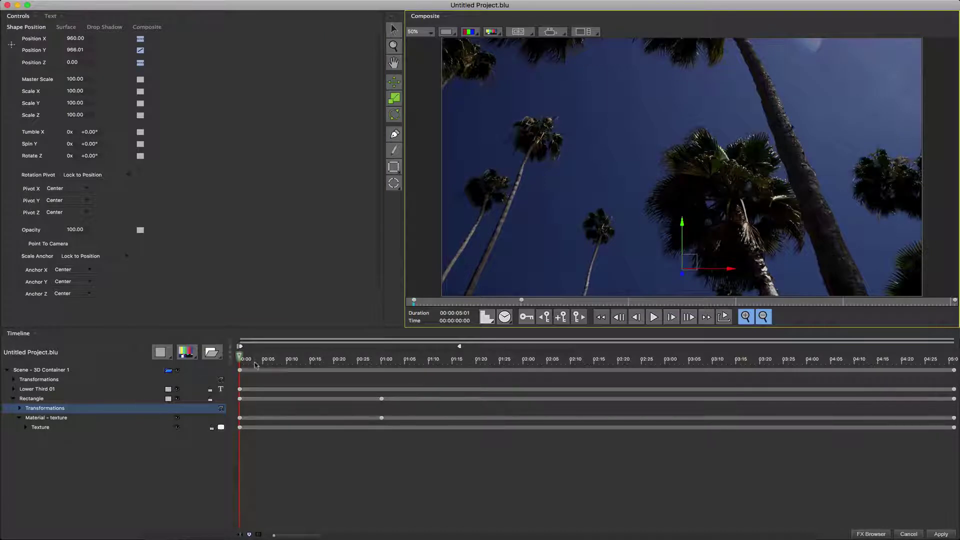
{"action": "left_click_drag", "start_coordinate": [243, 358], "coordinate": [678, 370]}
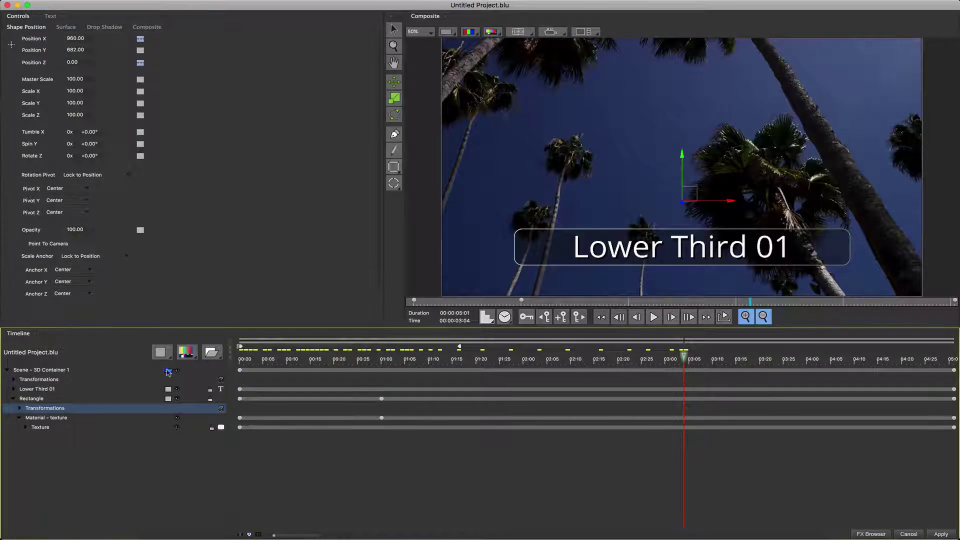
Try cropping the rectangle texture's Bottom to 31 with Crop Texture, and undo the crop.
{"action": "left_click", "coordinate": [38, 430]}
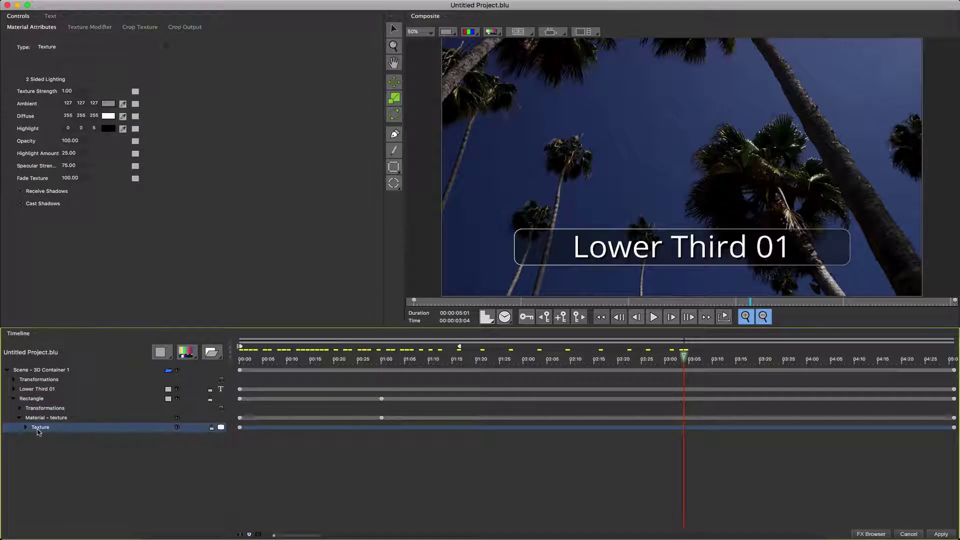
{"action": "left_click", "coordinate": [140, 28]}
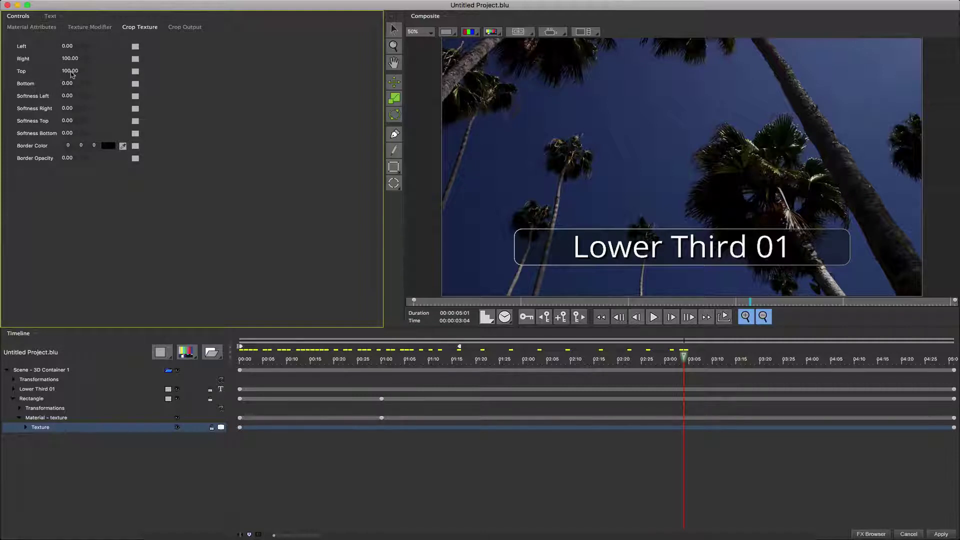
{"action": "left_click_drag", "start_coordinate": [68, 87], "coordinate": [85, 82]}
{"action": "left_click_drag", "start_coordinate": [684, 360], "coordinate": [428, 360]}
{"action": "left_click", "coordinate": [353, 407]}
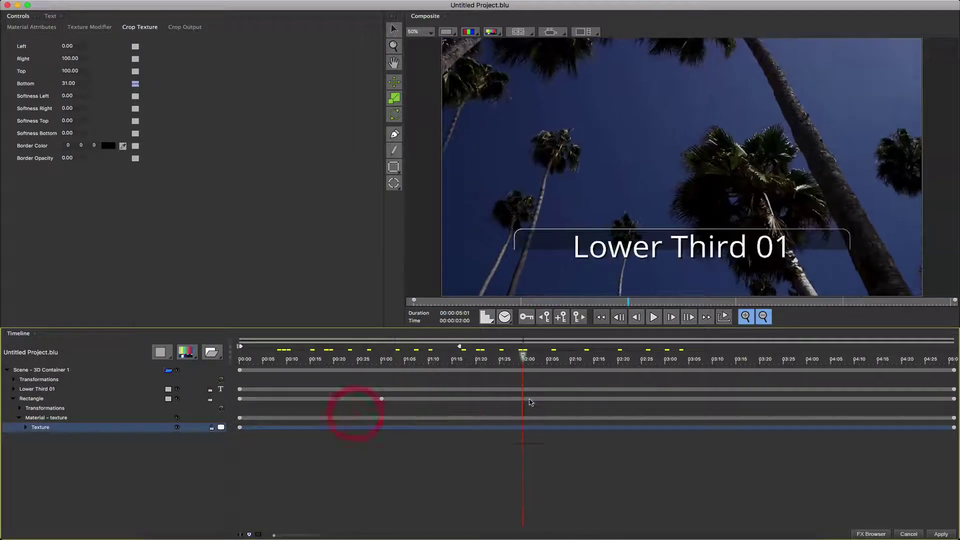
{"action": "key", "text": "super+z"}
Set the rectangle texture's Crop Output to Bottom 5 and Softness Bottom 5, and apply the finished title to the clip.
{"action": "left_click", "coordinate": [179, 29]}
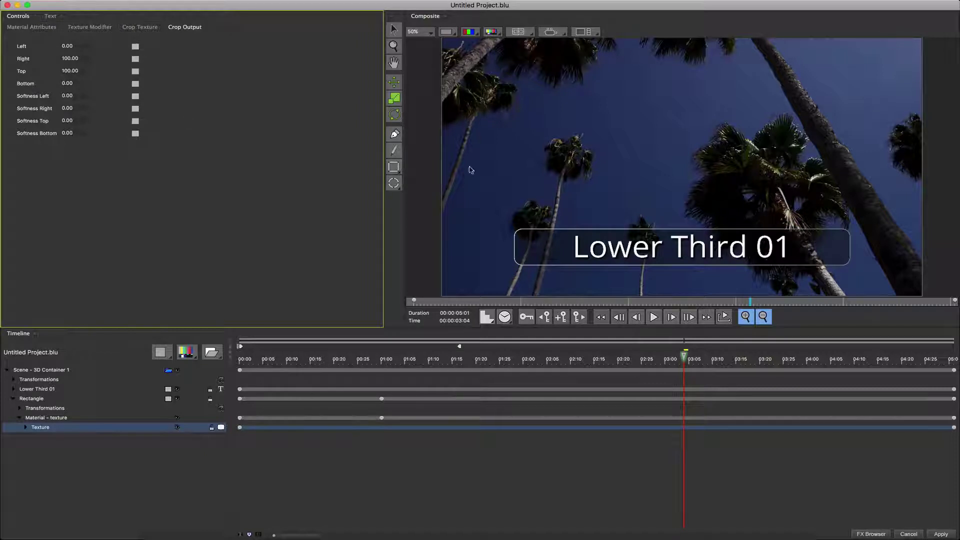
{"action": "left_click_drag", "start_coordinate": [684, 356], "coordinate": [324, 356]}
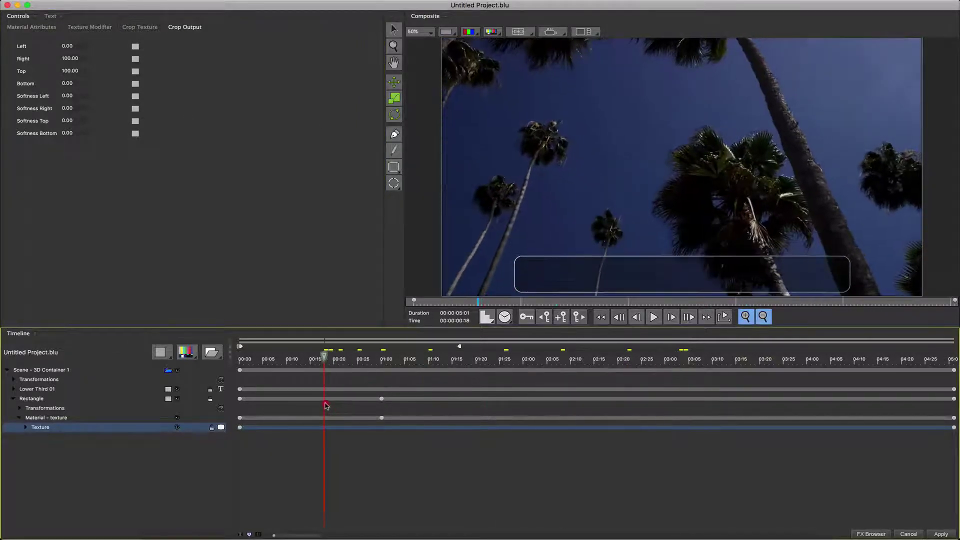
{"action": "left_click_drag", "start_coordinate": [68, 83], "coordinate": [71, 84]}
{"action": "left_click_drag", "start_coordinate": [69, 133], "coordinate": [71, 134]}
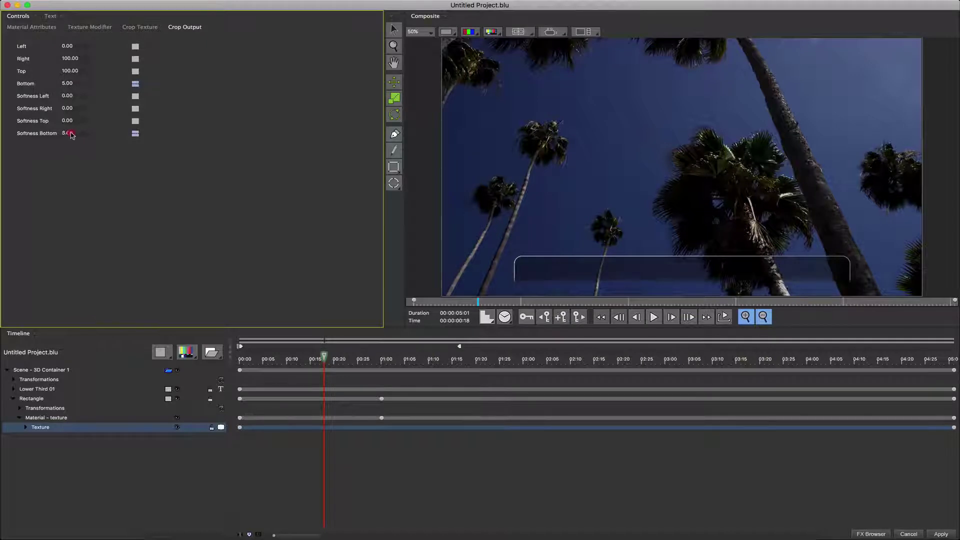
{"action": "left_click_drag", "start_coordinate": [325, 357], "coordinate": [513, 390]}
{"action": "left_click_drag", "start_coordinate": [561, 340], "coordinate": [863, 351]}
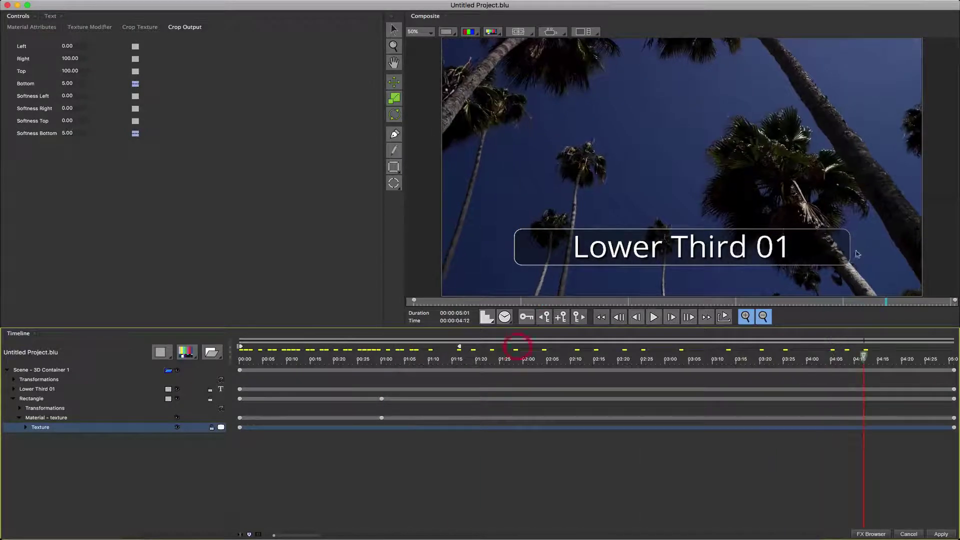
{"action": "left_click", "coordinate": [944, 534]}
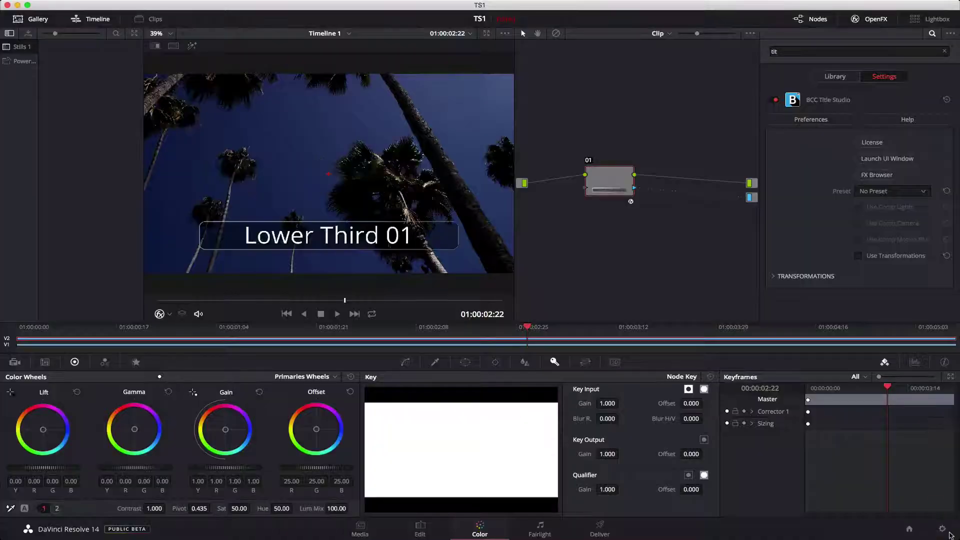
Save the current title as preset 01_Lower_Third_01 in the Title_Studio_Presets_Tutorial folder on the Desktop.
{"action": "left_click_drag", "start_coordinate": [344, 300], "coordinate": [448, 415]}
{"action": "left_click", "coordinate": [886, 191]}
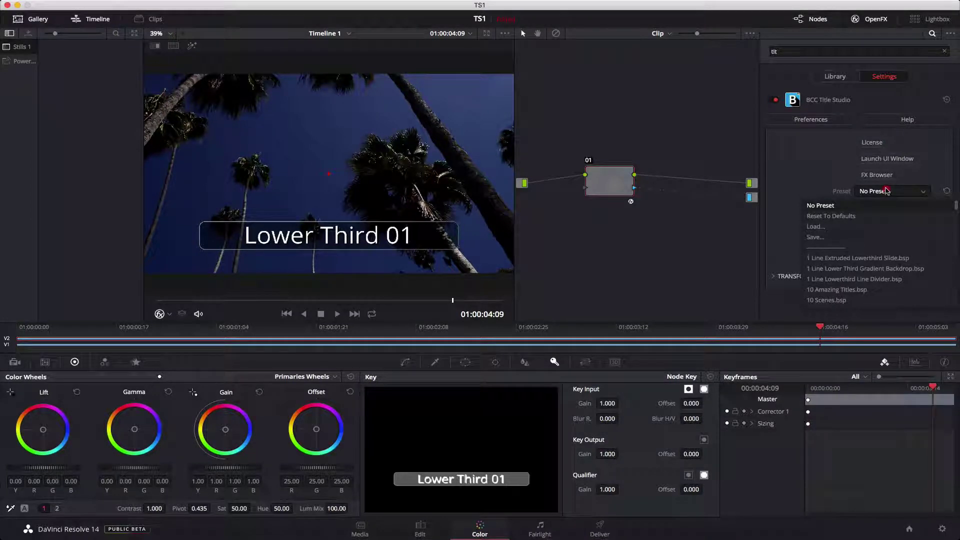
{"action": "left_click", "coordinate": [853, 238]}
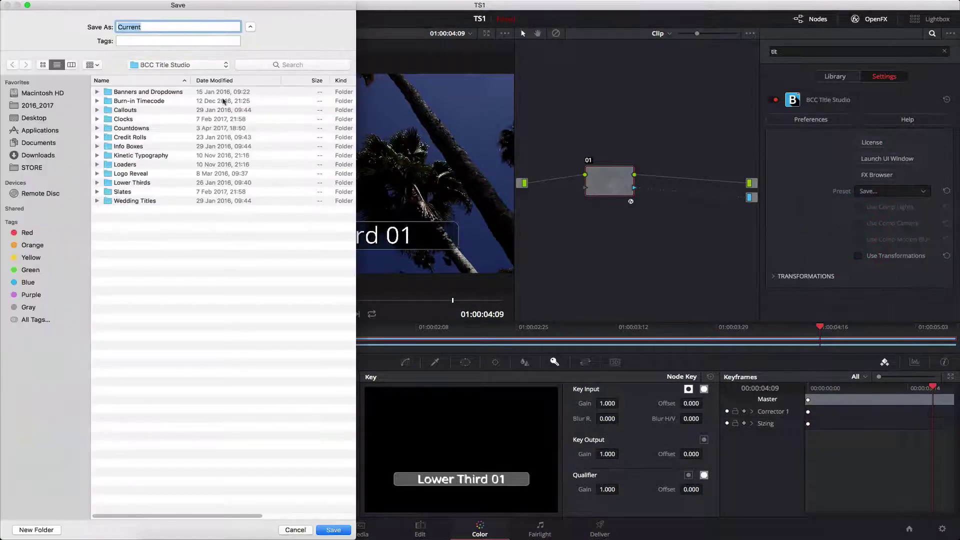
{"action": "left_click", "coordinate": [34, 118]}
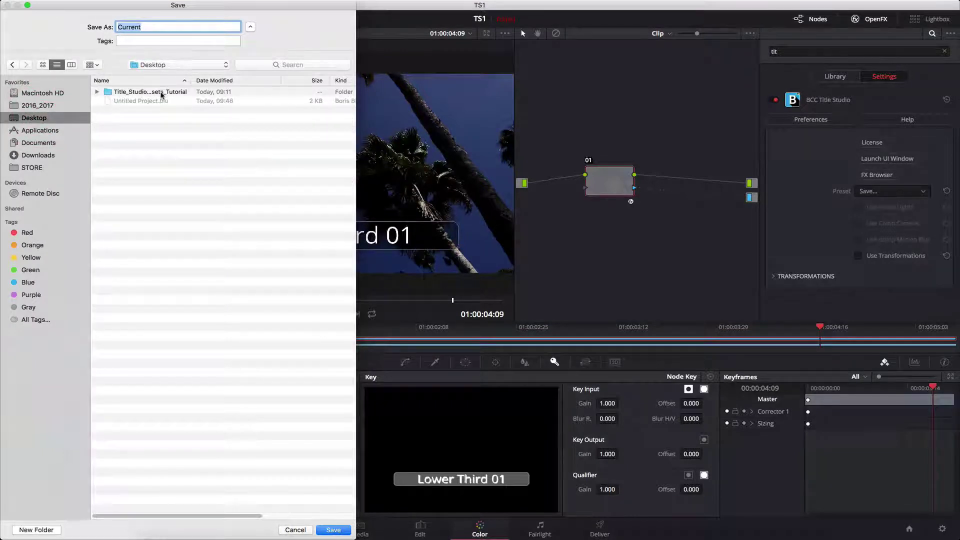
{"action": "double_click", "coordinate": [161, 93]}
{"action": "left_click", "coordinate": [155, 26]}
{"action": "type", "text": "01_"}
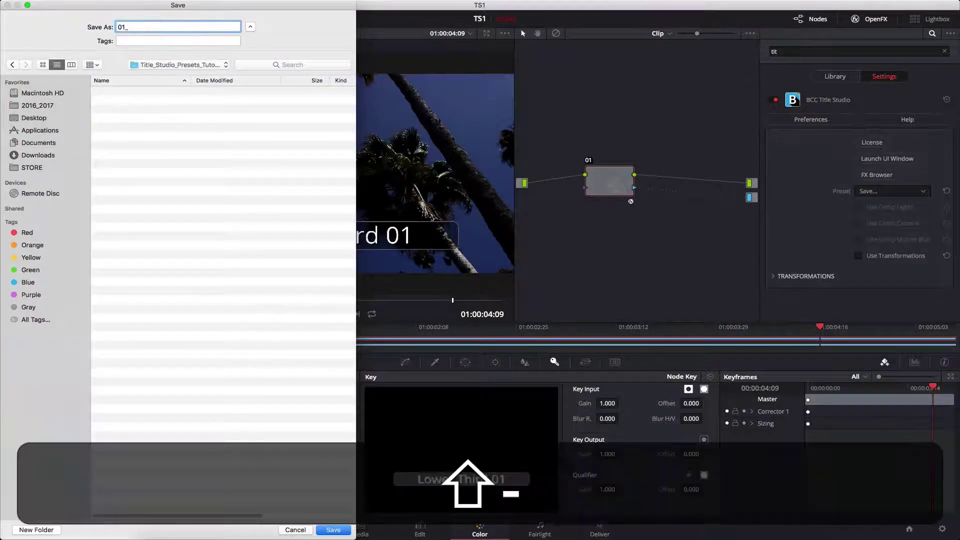
{"action": "type", "text": "Lower_Third_01"}
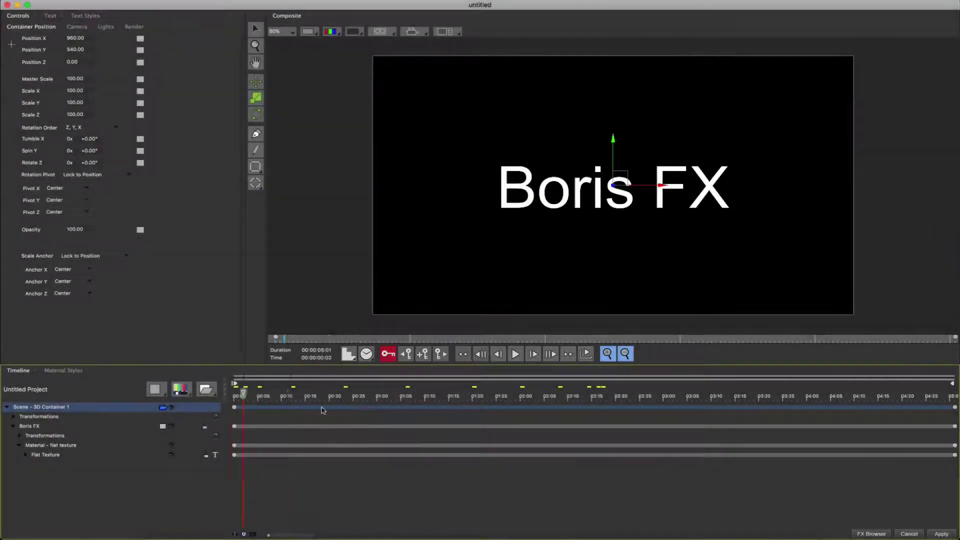
Raise the Boris FX title's container at time 00:00:02:02 to Position Y of about 248 and scrub to the end.
{"action": "left_click_drag", "start_coordinate": [322, 410], "coordinate": [583, 429]}
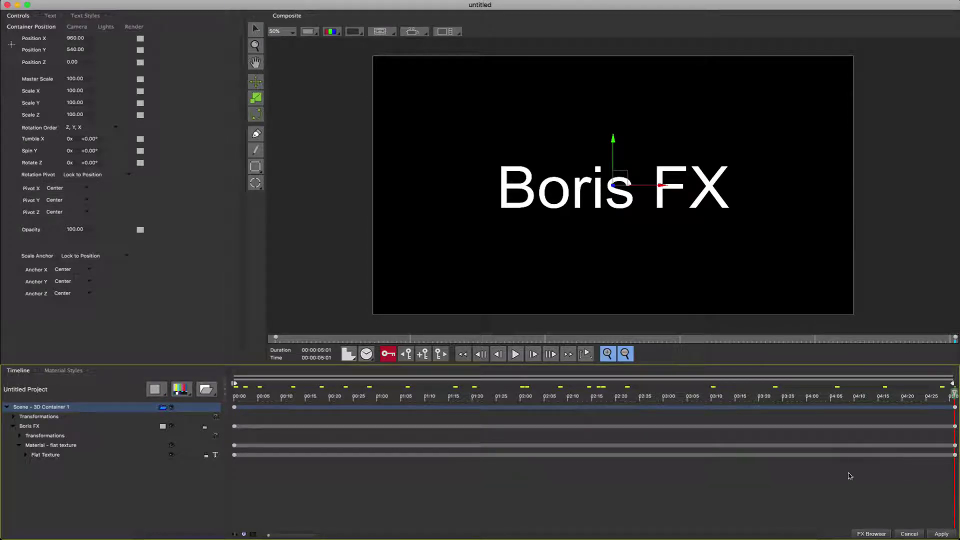
{"action": "left_click_drag", "start_coordinate": [941, 393], "coordinate": [531, 406]}
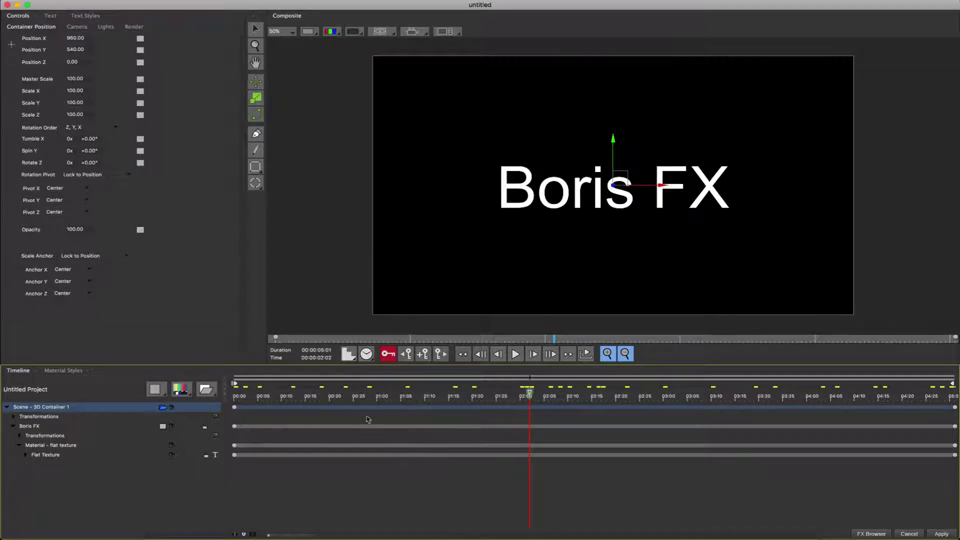
{"action": "left_click_drag", "start_coordinate": [615, 139], "coordinate": [614, 68]}
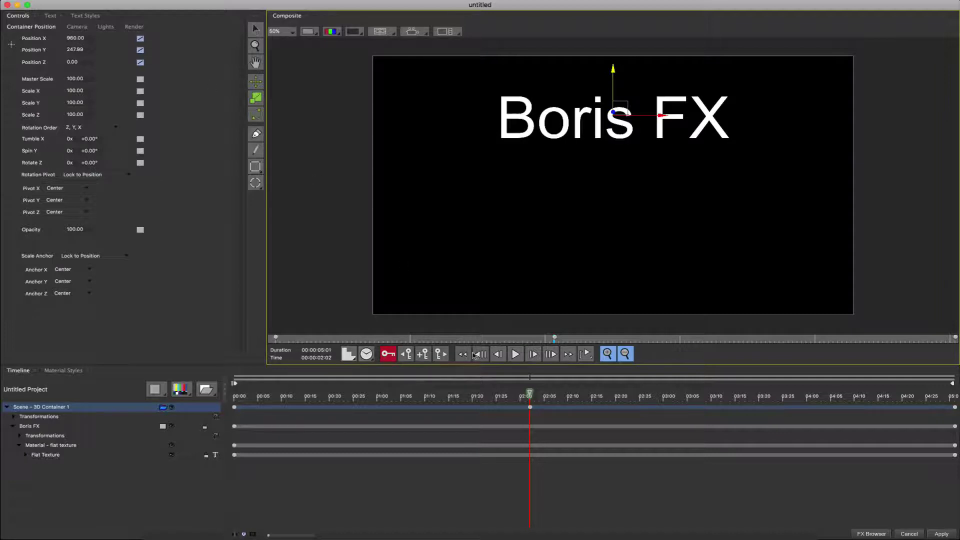
{"action": "left_click_drag", "start_coordinate": [530, 397], "coordinate": [715, 420]}
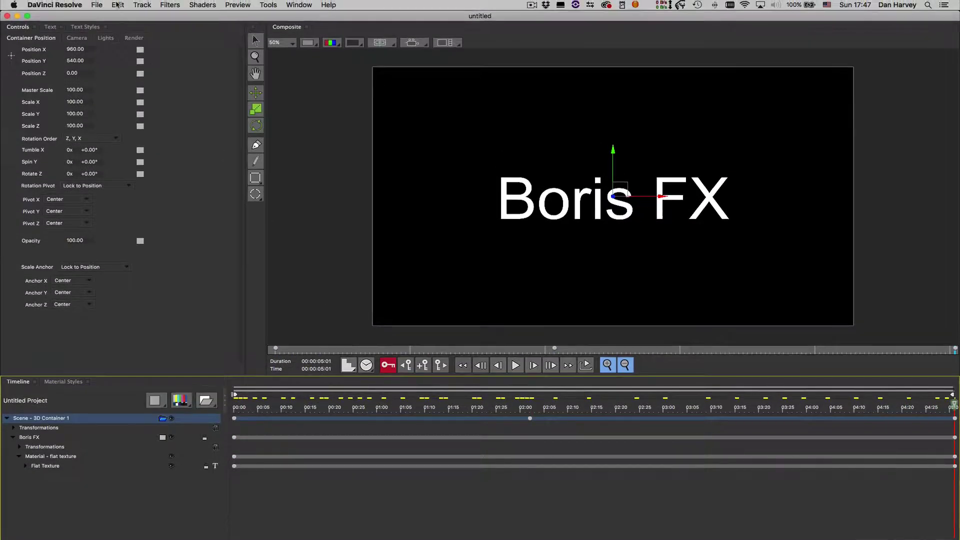
Turn on Hold Parameter Values in Project Settings, scrub the title's motion, and lower the title at time 00:00:00:00.
{"action": "left_click", "coordinate": [118, 5]}
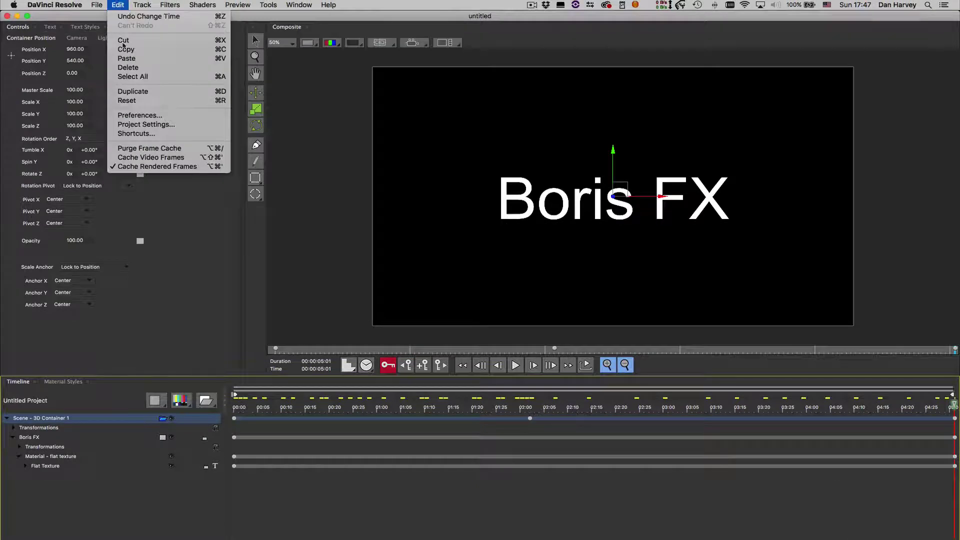
{"action": "left_click", "coordinate": [146, 125]}
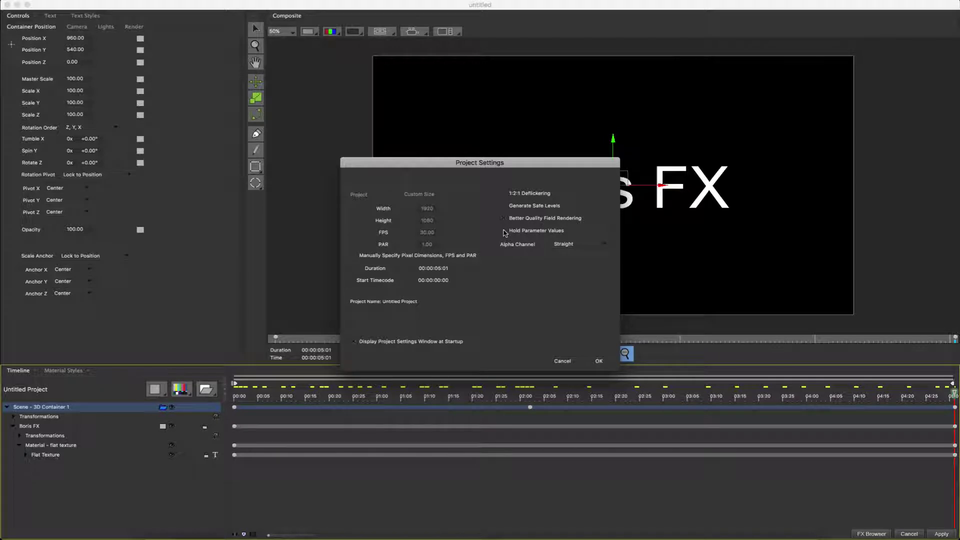
{"action": "left_click", "coordinate": [600, 362]}
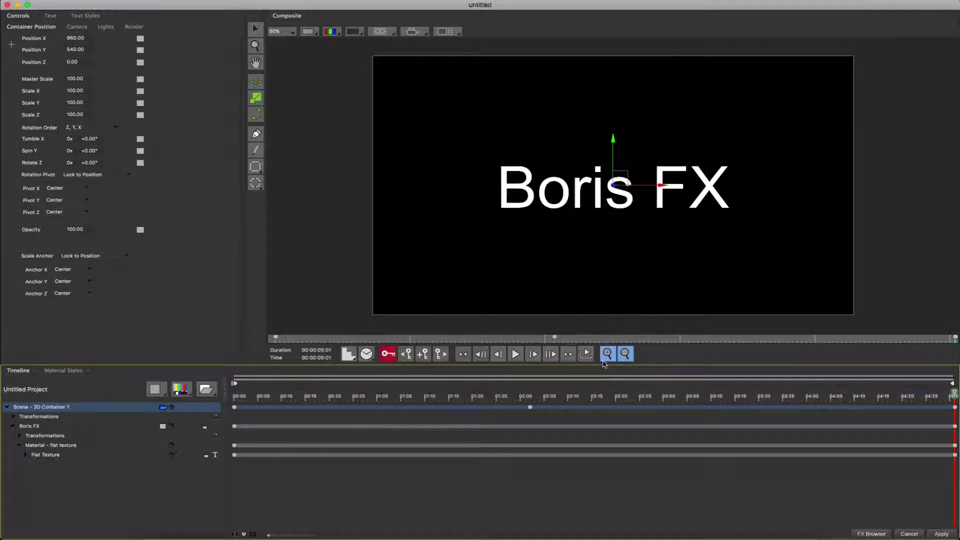
{"action": "left_click_drag", "start_coordinate": [270, 393], "coordinate": [796, 392]}
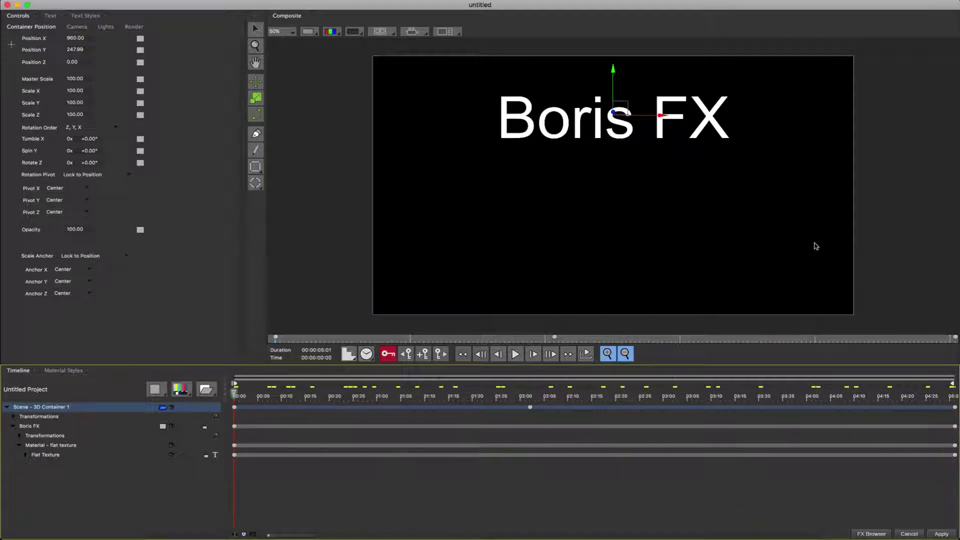
{"action": "left_click_drag", "start_coordinate": [614, 70], "coordinate": [615, 200]}
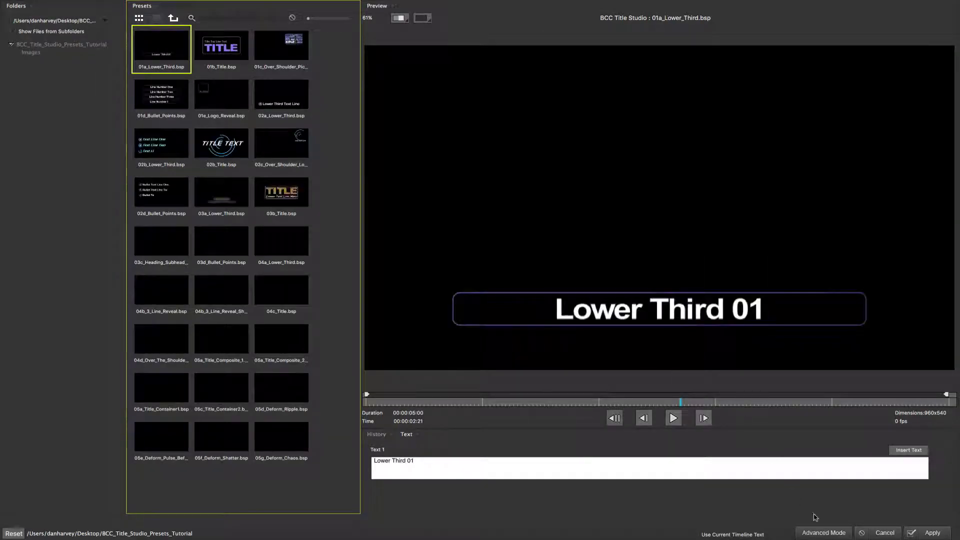
Open the 01a_Lower_Third preset in Advanced Mode for the palm clip and play its animation from near the start.
{"action": "left_click", "coordinate": [830, 533]}
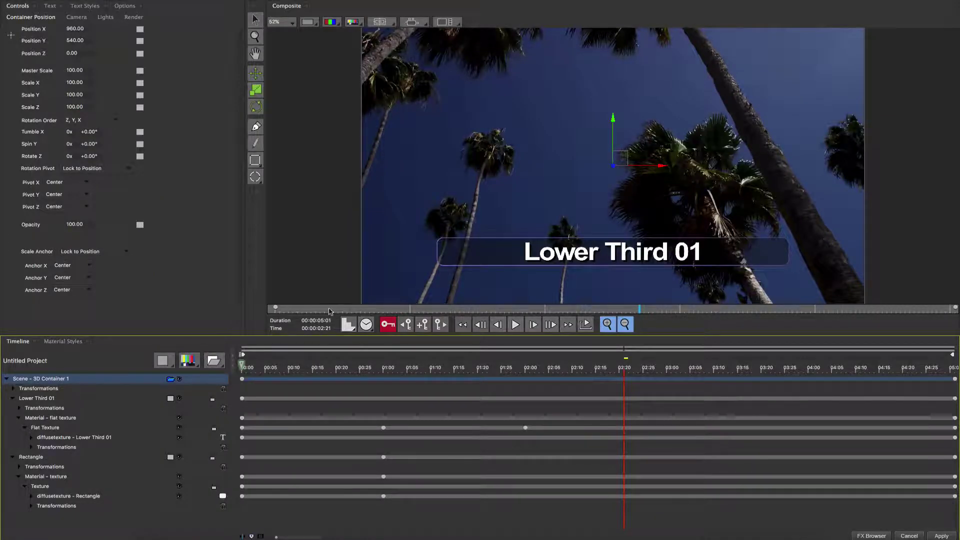
{"action": "left_click", "coordinate": [301, 309]}
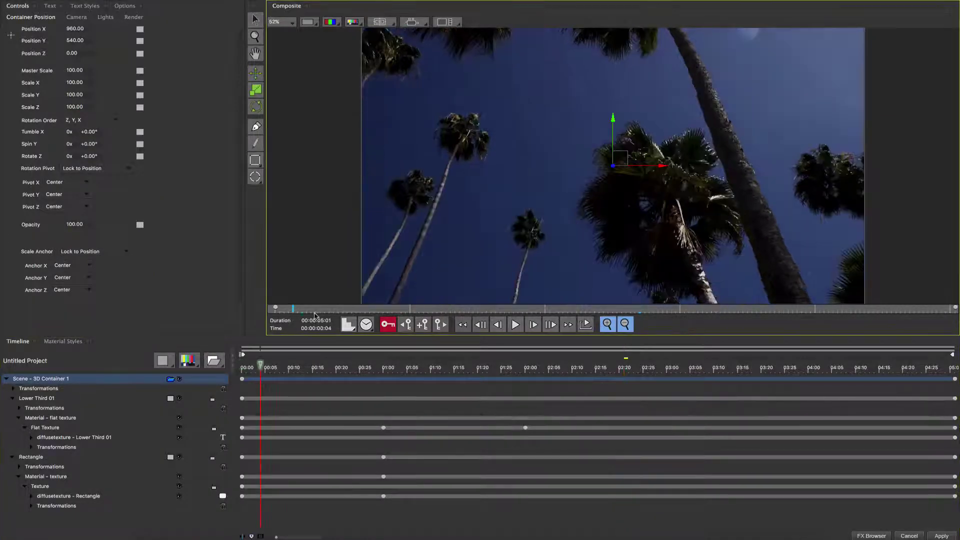
{"action": "key", "text": "space"}
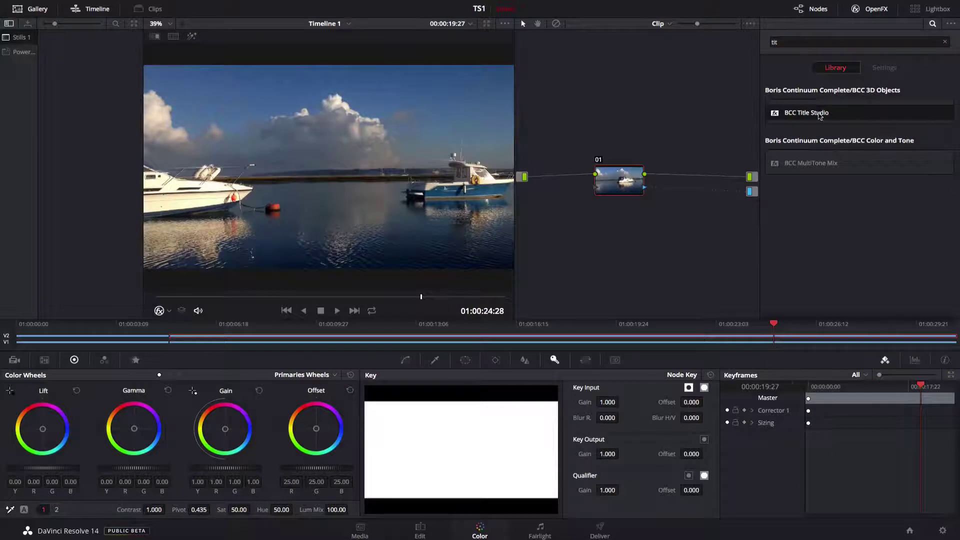
Apply BCC Title Studio to the boat clip's node 01 and make the title composite over the footage.
{"action": "left_click", "coordinate": [625, 187]}
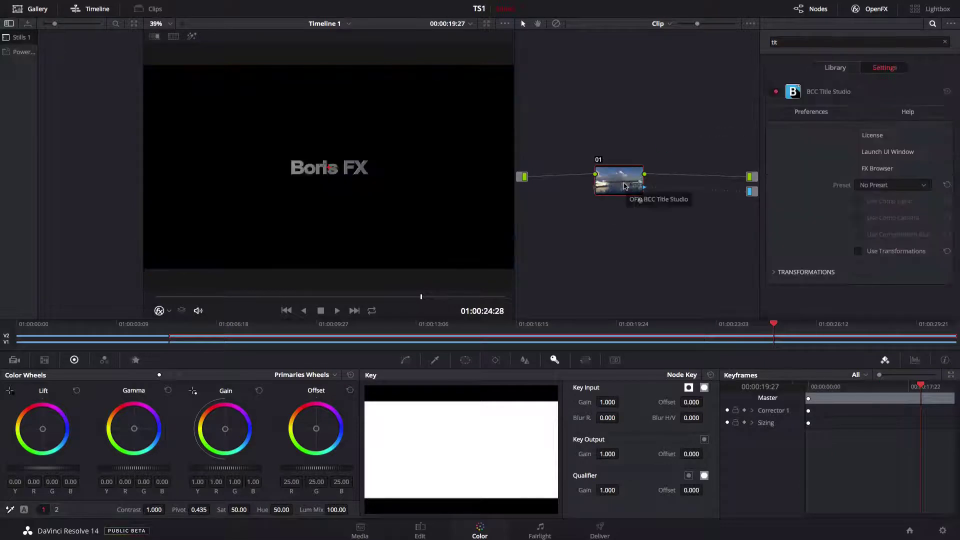
{"action": "right_click", "coordinate": [627, 186]}
{"action": "left_click", "coordinate": [663, 247]}
Load the 01a_Lower_Third preset for the boat clip, open it in Advanced Mode, and scrub through the animation.
{"action": "left_click", "coordinate": [876, 167]}
{"action": "left_click", "coordinate": [169, 52]}
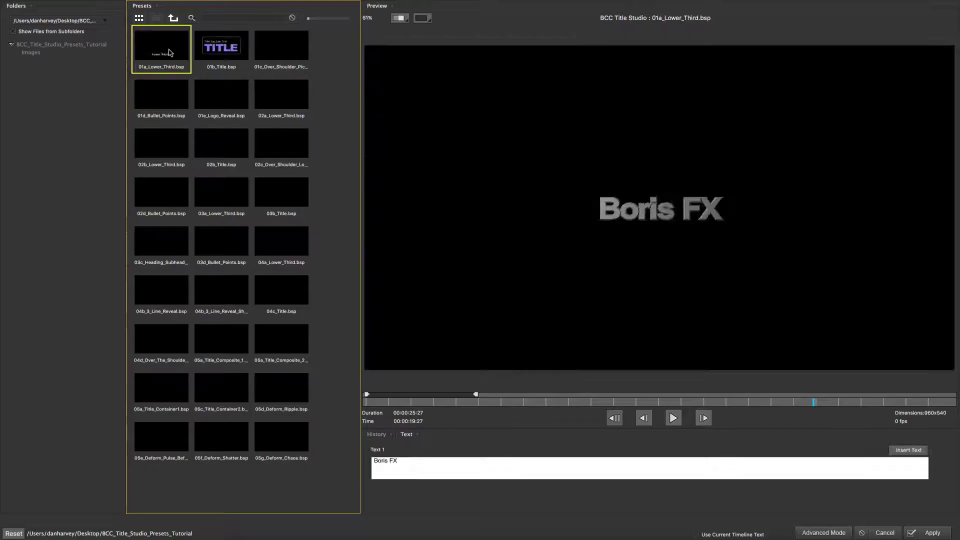
{"action": "left_click", "coordinate": [824, 533]}
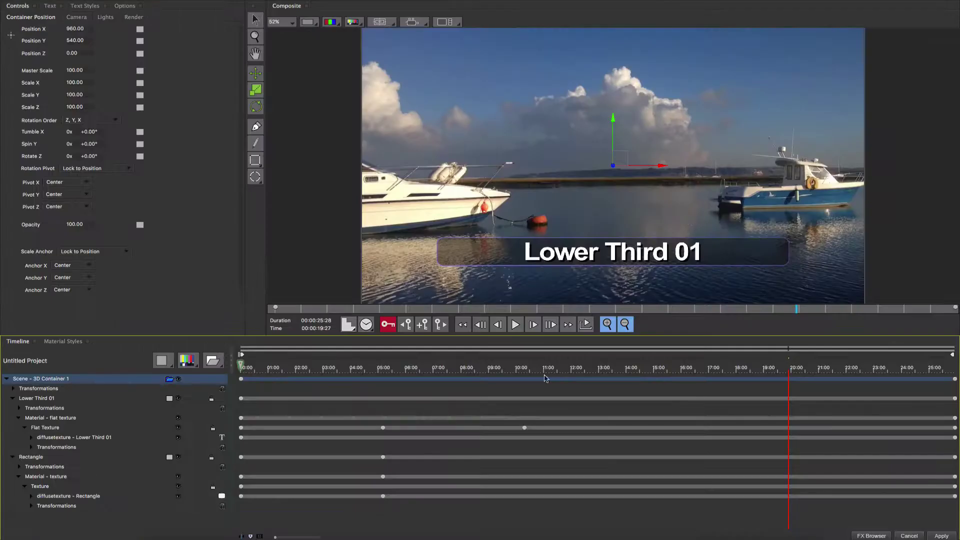
{"action": "left_click_drag", "start_coordinate": [797, 310], "coordinate": [545, 349]}
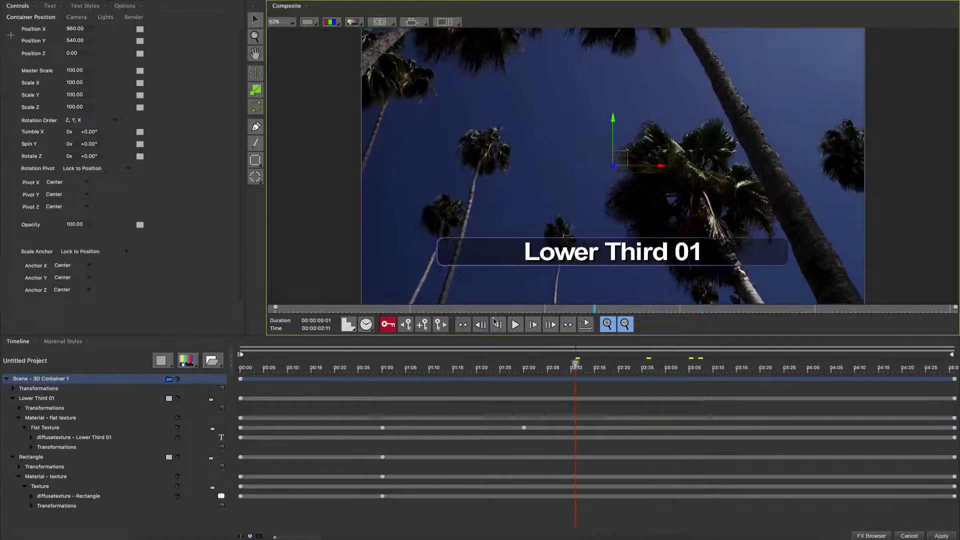
Add a Rigid Run to the palm clip's title timeline, extend it to about 02:00, and apply the title.
{"action": "left_click_drag", "start_coordinate": [494, 321], "coordinate": [346, 322]}
{"action": "right_click", "coordinate": [358, 357]}
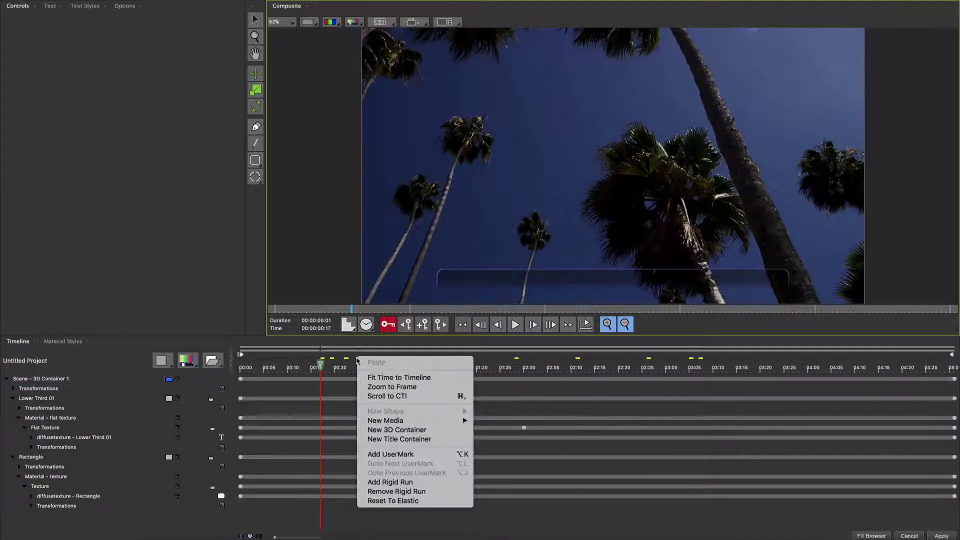
{"action": "left_click", "coordinate": [390, 482]}
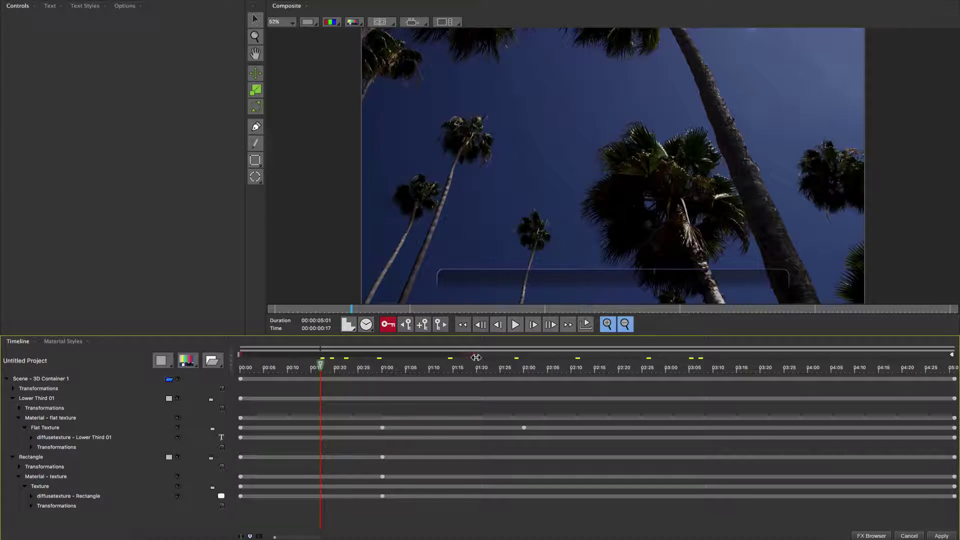
{"action": "left_click_drag", "start_coordinate": [479, 359], "coordinate": [533, 364]}
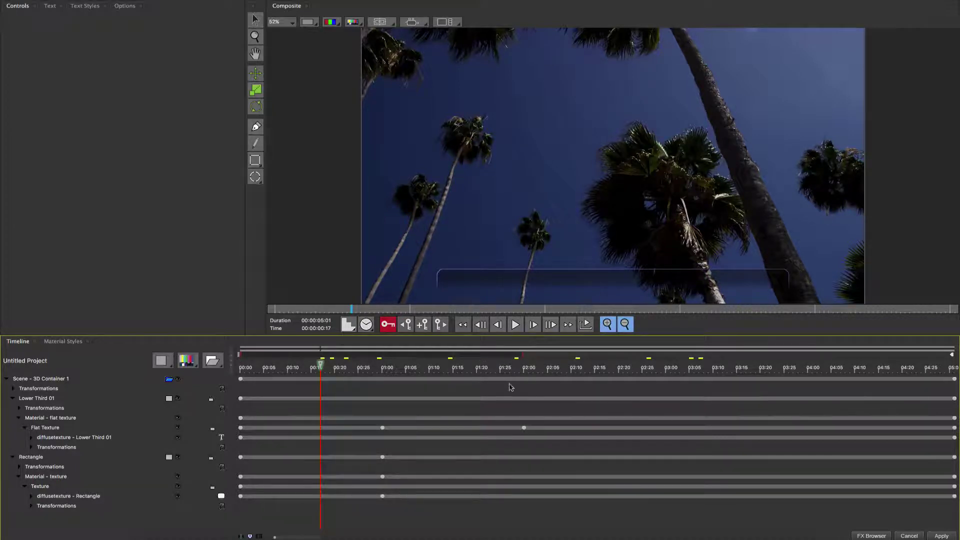
{"action": "left_click", "coordinate": [942, 536]}
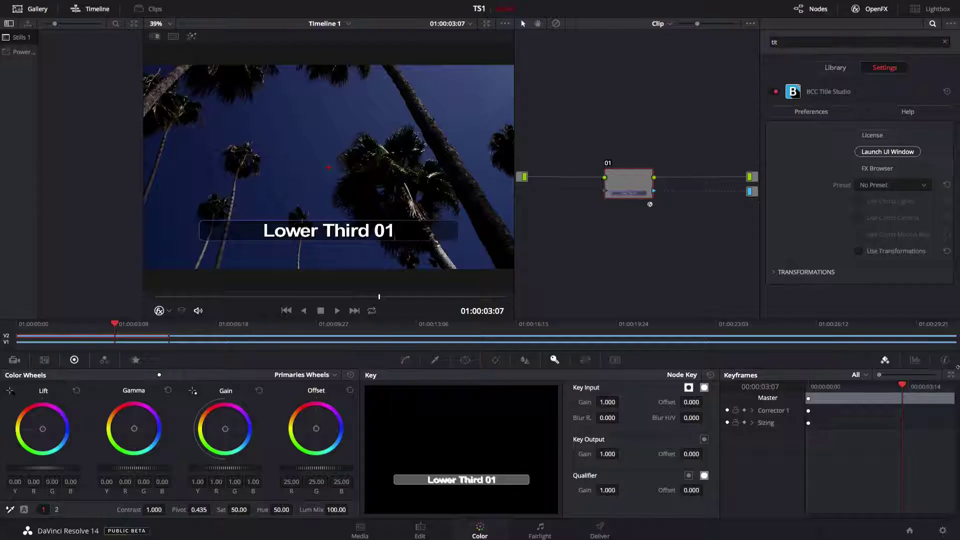
Save the title with its rigid run as preset 01a_Lower_Third_Rigid_Run.
{"action": "left_click", "coordinate": [892, 185]}
{"action": "left_click", "coordinate": [845, 216]}
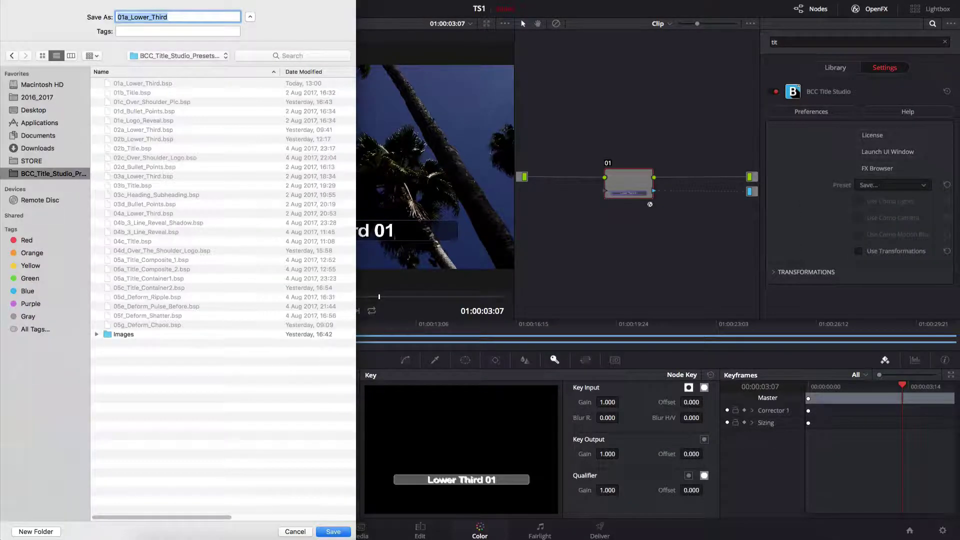
{"action": "key", "text": "Right"}
{"action": "type", "text": "_Rigid_Run"}
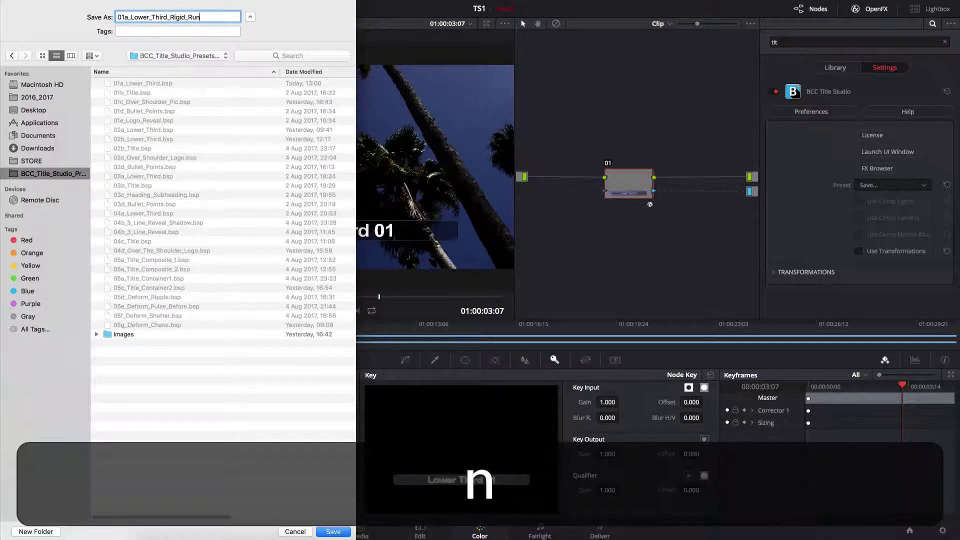
{"action": "key", "text": "Return"}
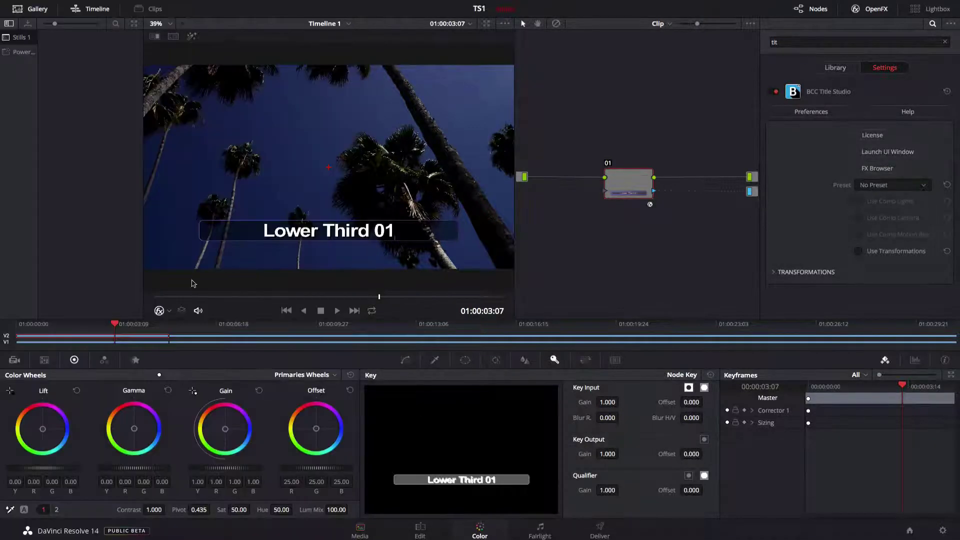
Load the 01a_Lower_Third_Rigid_Run preset for the boat clip, open it in Advanced Mode, and scrub its opening.
{"action": "left_click_drag", "start_coordinate": [117, 324], "coordinate": [236, 324]}
{"action": "left_click", "coordinate": [875, 169]}
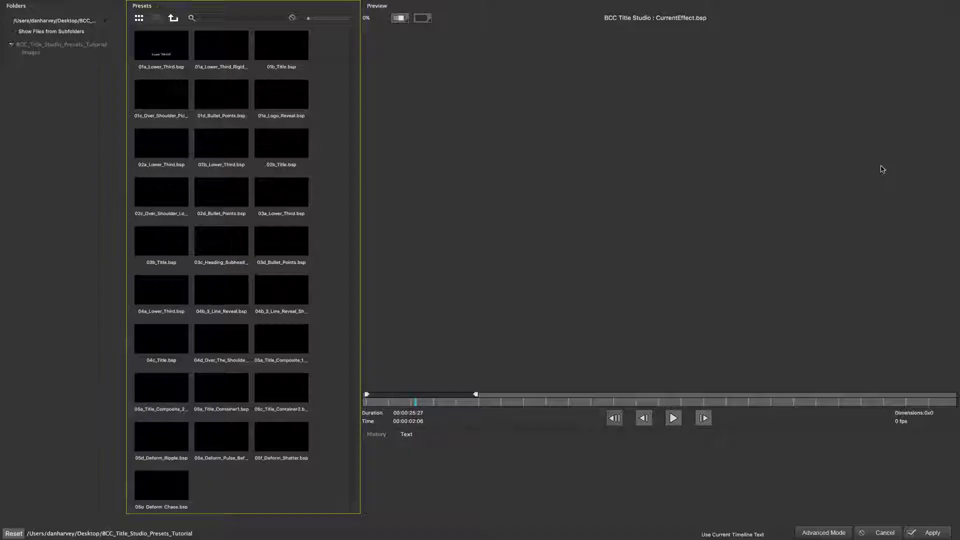
{"action": "left_click", "coordinate": [241, 71]}
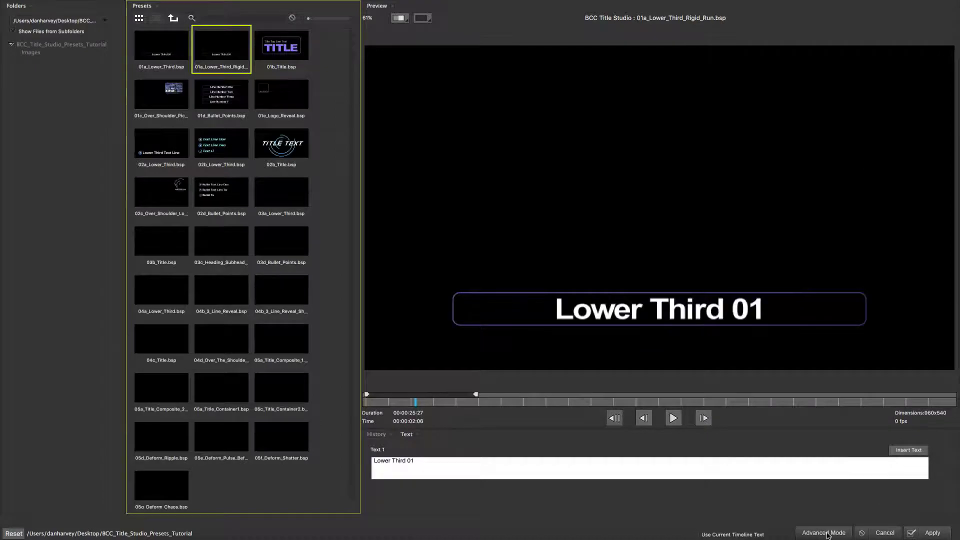
{"action": "left_click", "coordinate": [828, 534]}
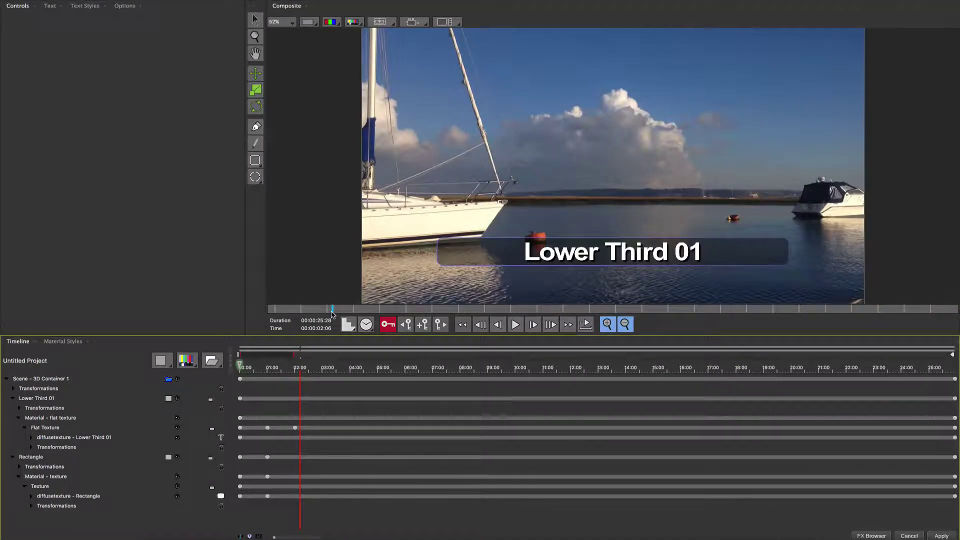
{"action": "left_click_drag", "start_coordinate": [332, 314], "coordinate": [327, 315]}
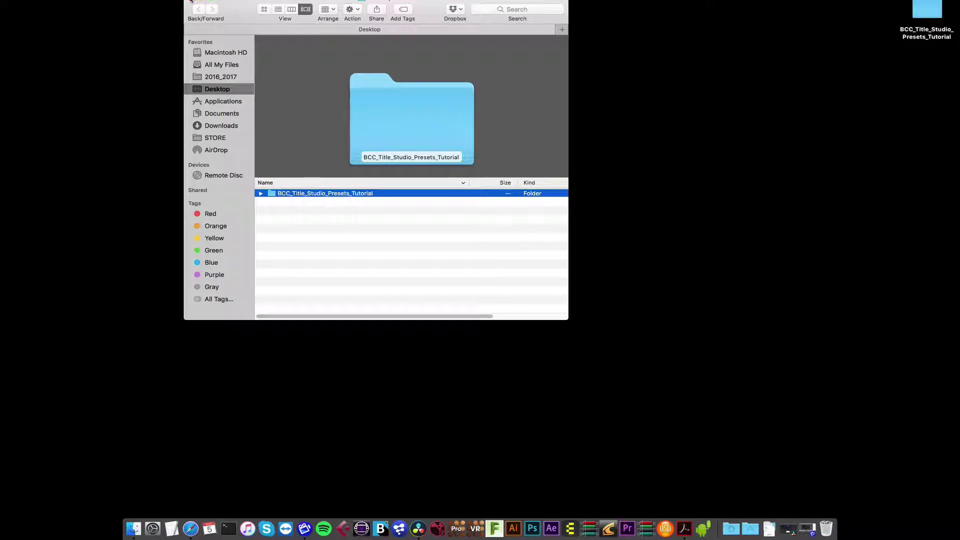
Close the Finder window, move the BCC_Title_Studio_Presets_Tutorial folder to the middle of the desktop, and return to DaVinci Resolve.
{"action": "left_click", "coordinate": [191, 1]}
{"action": "left_click_drag", "start_coordinate": [926, 10], "coordinate": [441, 187]}
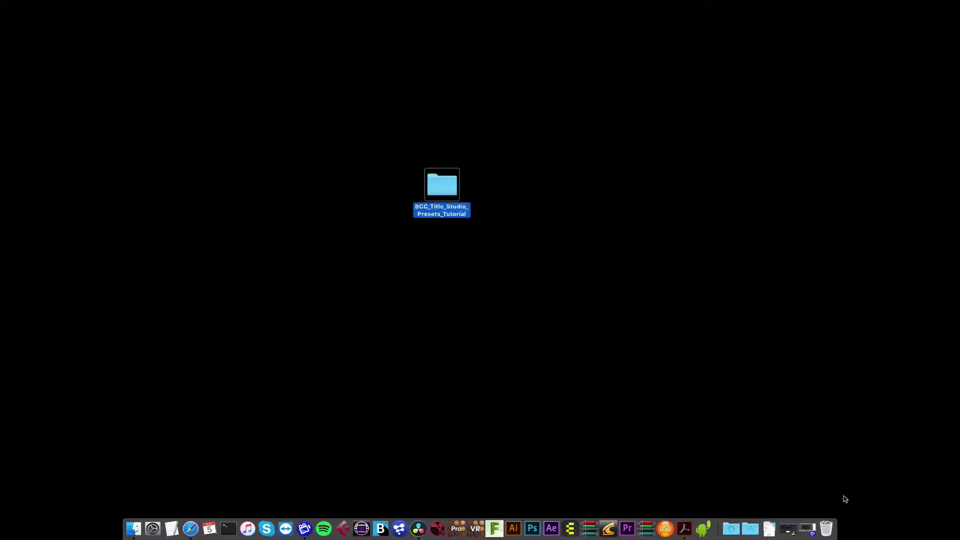
{"action": "left_click", "coordinate": [790, 531]}
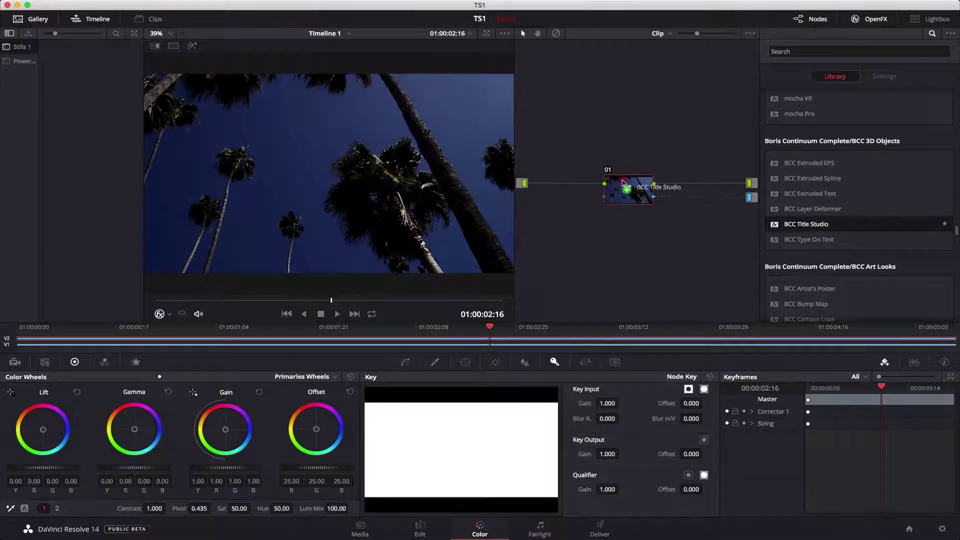
Apply BCC Title Studio to the palm clip's node 01 and make the title composite over the footage.
{"action": "left_click_drag", "start_coordinate": [806, 224], "coordinate": [629, 189]}
{"action": "right_click", "coordinate": [641, 190]}
{"action": "left_click", "coordinate": [685, 249]}
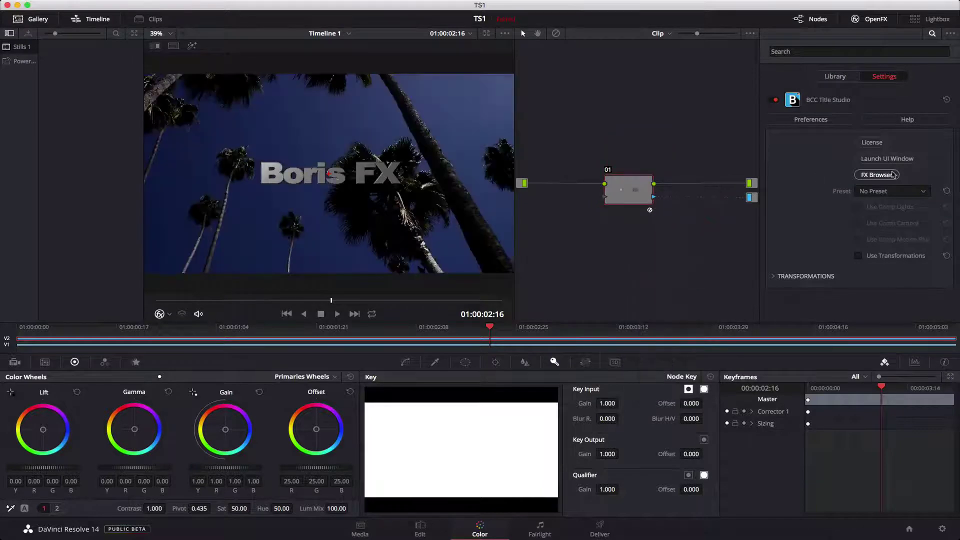
Open the FX Browser and look through the BCC Title Studio preset categories under BCC 3D Objects, ending with Logo Reveal.
{"action": "left_click", "coordinate": [879, 175]}
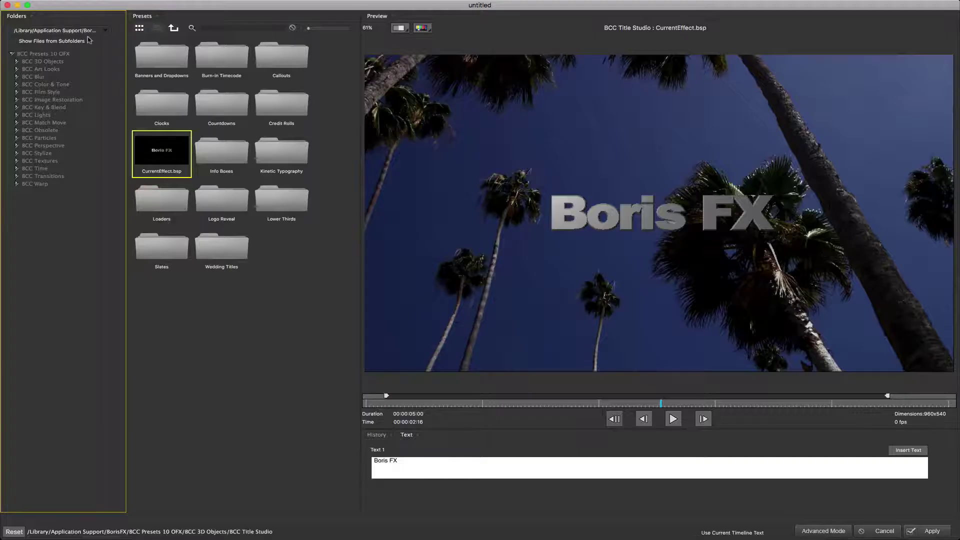
{"action": "left_click", "coordinate": [16, 62]}
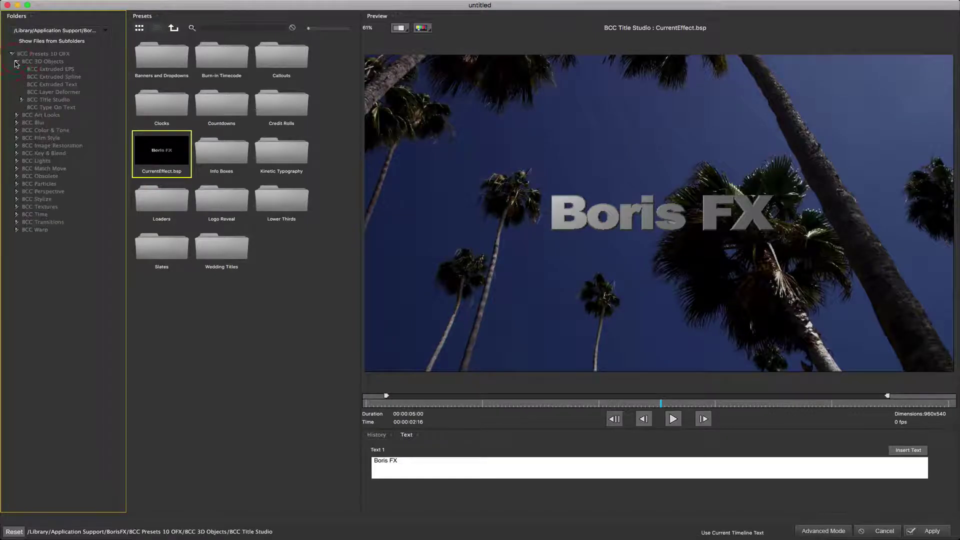
{"action": "left_click", "coordinate": [21, 100]}
{"action": "left_click", "coordinate": [58, 108]}
{"action": "left_click", "coordinate": [57, 115]}
{"action": "left_click", "coordinate": [51, 137]}
{"action": "left_click", "coordinate": [50, 153]}
{"action": "left_click", "coordinate": [61, 176]}
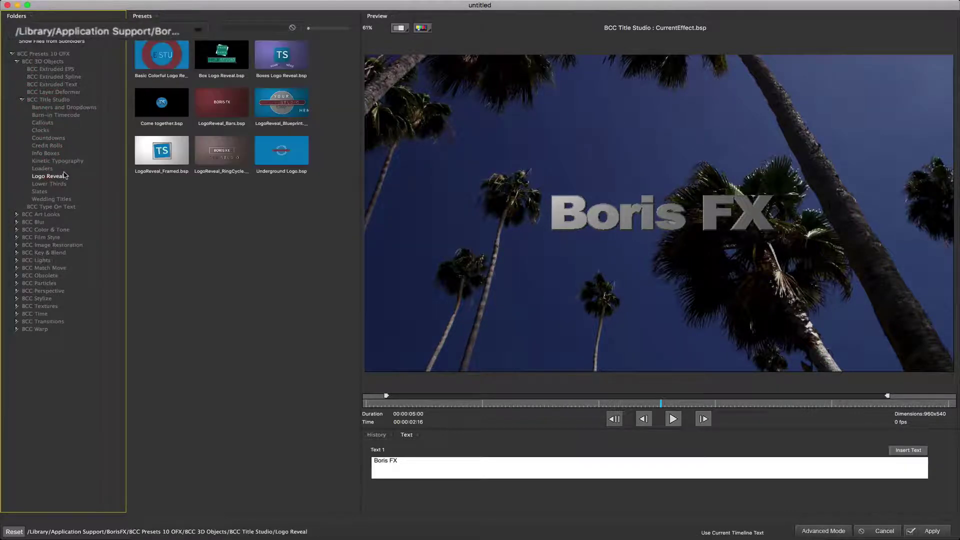
Set the preset browser's source folder to BCC_Title_Studio_Presets_Tutorial on the Desktop.
{"action": "left_click", "coordinate": [106, 31]}
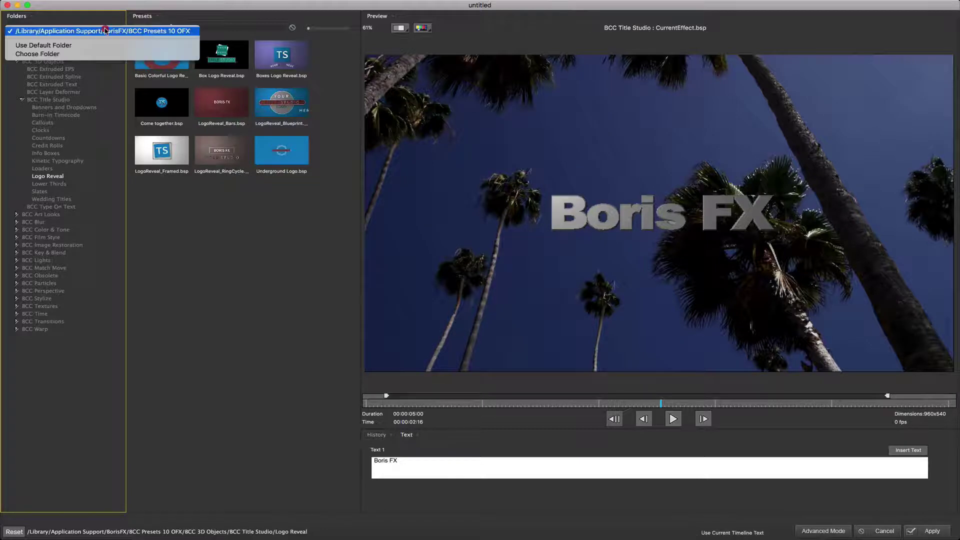
{"action": "left_click", "coordinate": [36, 53]}
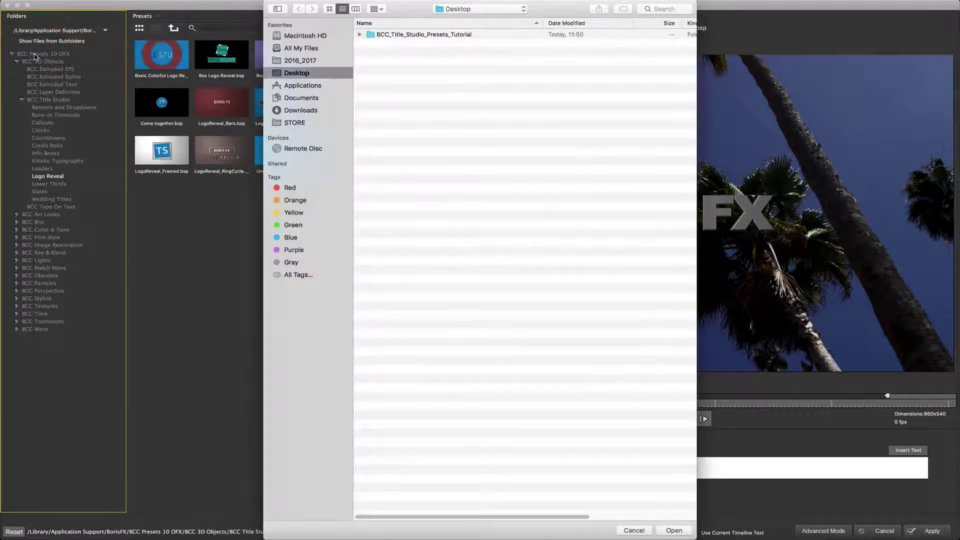
{"action": "left_click", "coordinate": [408, 35]}
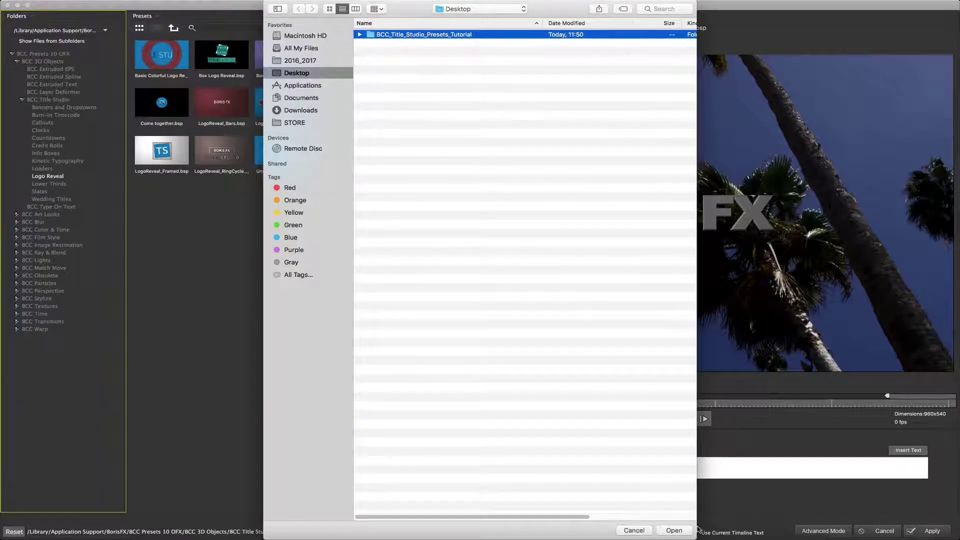
{"action": "left_click", "coordinate": [680, 530]}
{"action": "left_click", "coordinate": [36, 58]}
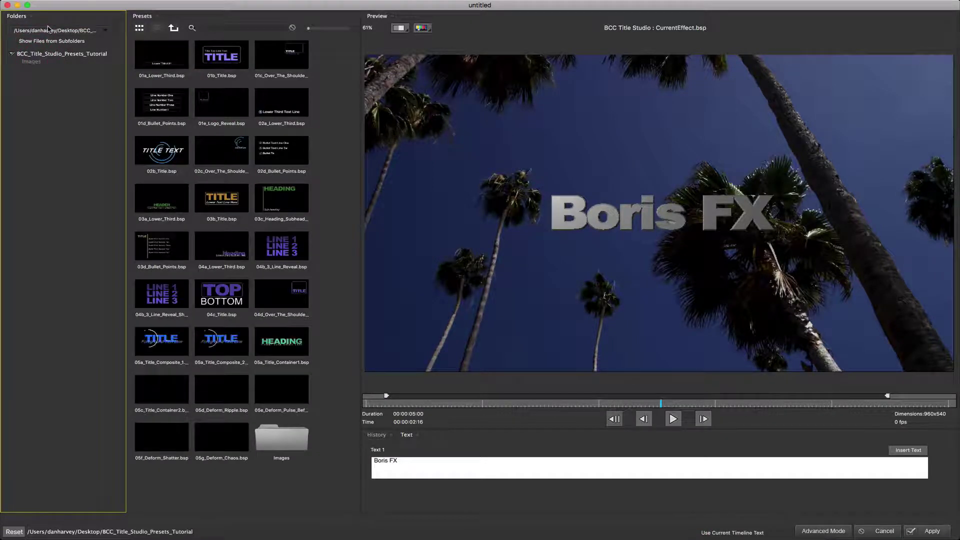
Preview the 01a_Lower_Third and 01b_Title presets and scrub through the 01b_Title animation.
{"action": "left_click", "coordinate": [169, 65]}
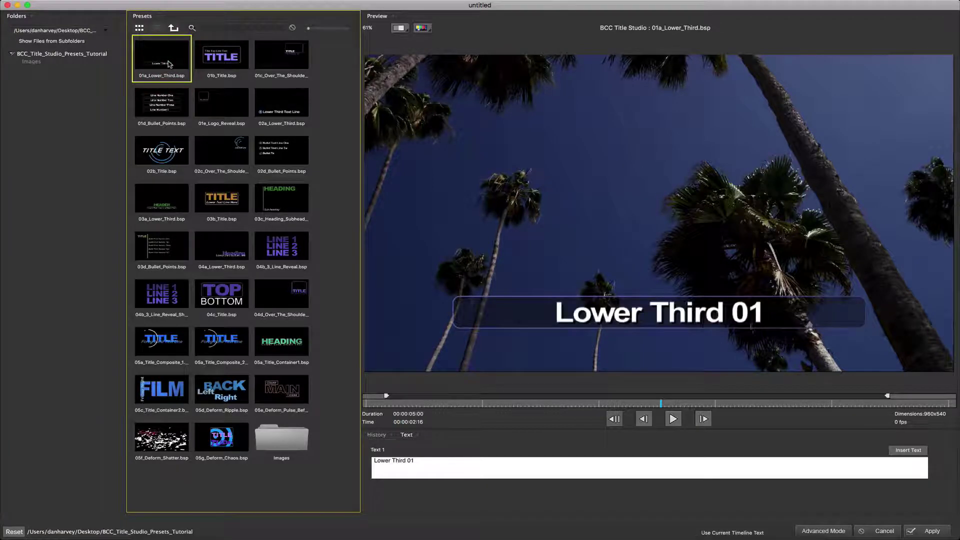
{"action": "left_click", "coordinate": [239, 68]}
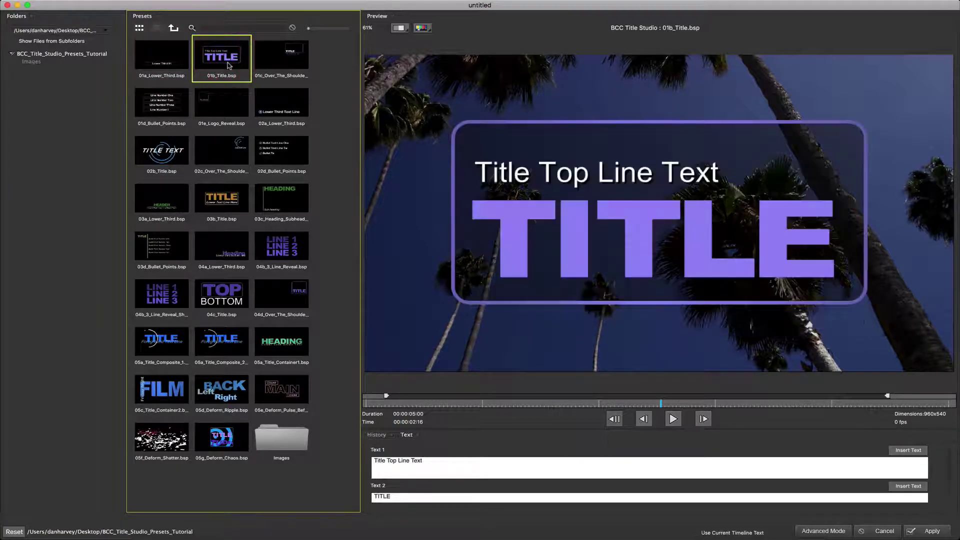
{"action": "left_click_drag", "start_coordinate": [408, 404], "coordinate": [497, 406]}
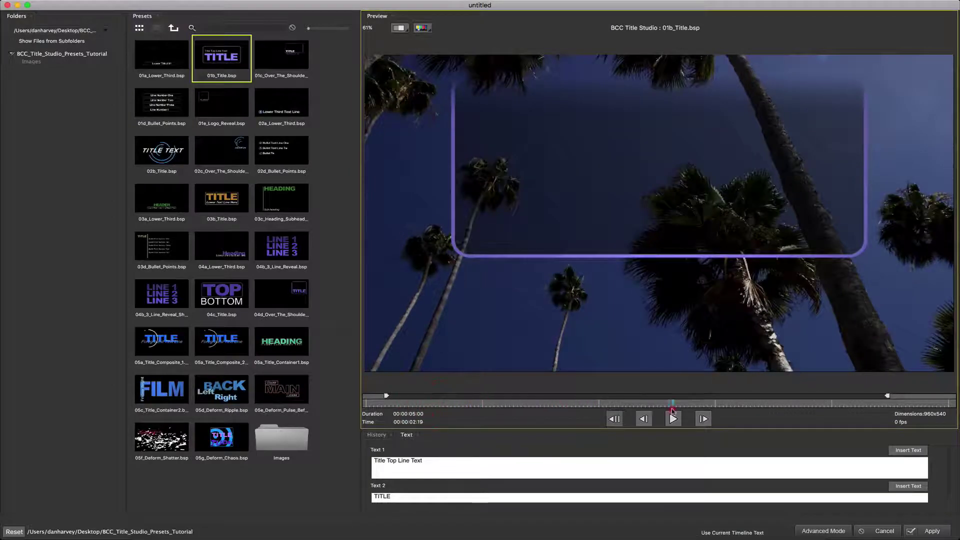
{"action": "left_click_drag", "start_coordinate": [675, 411], "coordinate": [682, 399]}
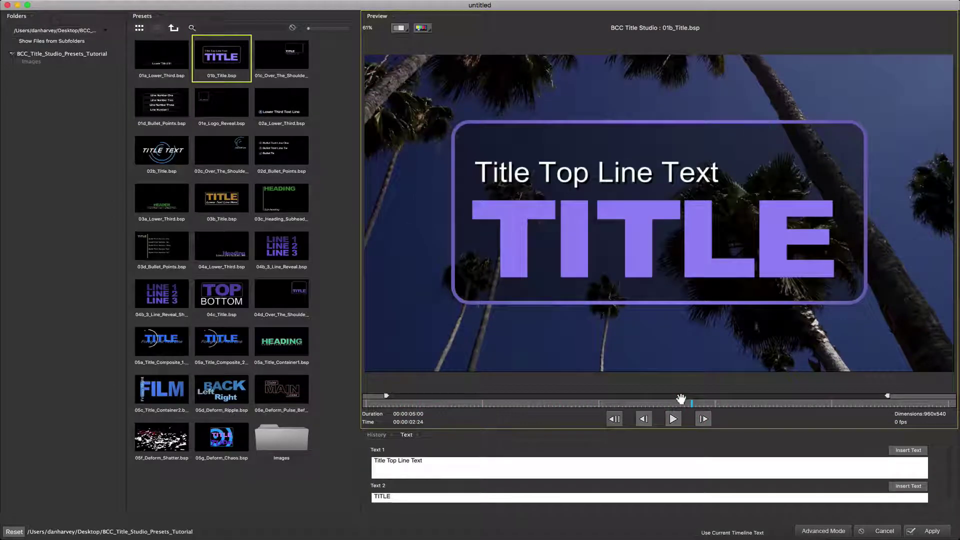
Apply the 02a_Lower_Third preset to the palm clip and scrub its animation in the viewer.
{"action": "left_click", "coordinate": [273, 118]}
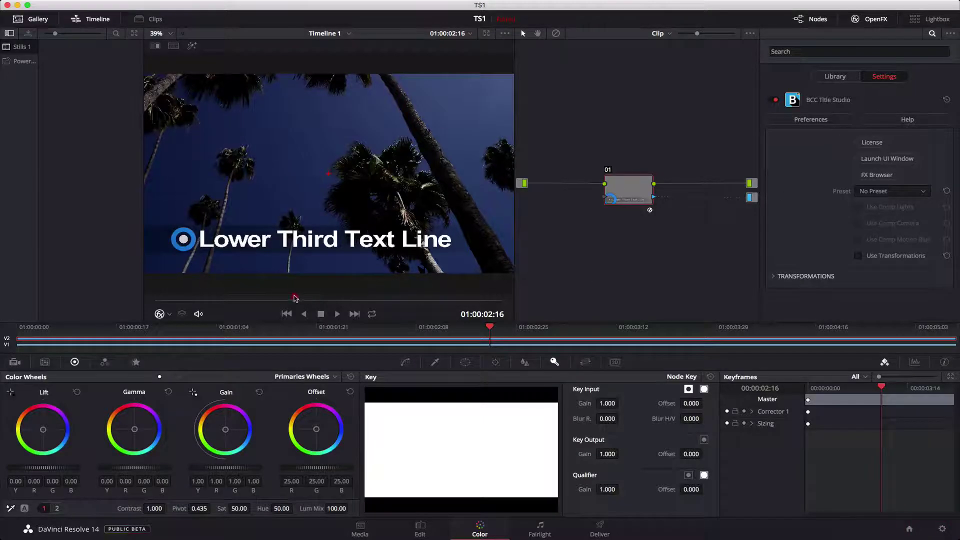
{"action": "left_click_drag", "start_coordinate": [294, 299], "coordinate": [137, 302]}
{"action": "left_click_drag", "start_coordinate": [197, 300], "coordinate": [340, 300]}
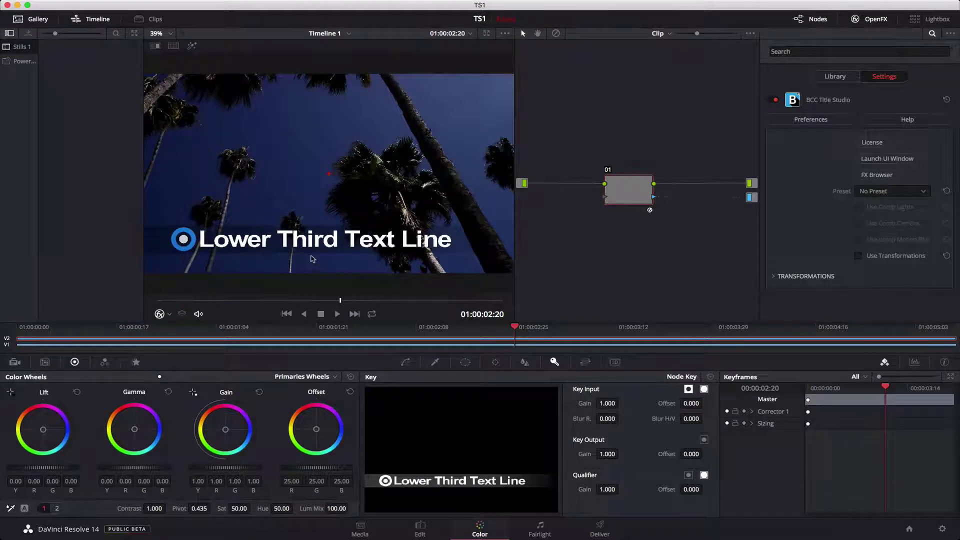
Open the title in the Title Studio UI window, select the circle Inner track, and play the opening animation.
{"action": "left_click", "coordinate": [903, 159]}
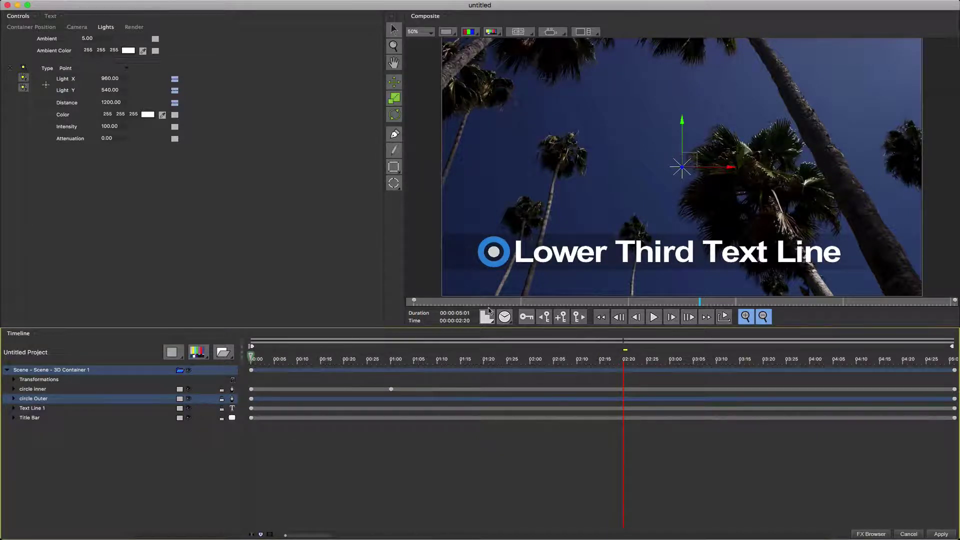
{"action": "left_click", "coordinate": [38, 389]}
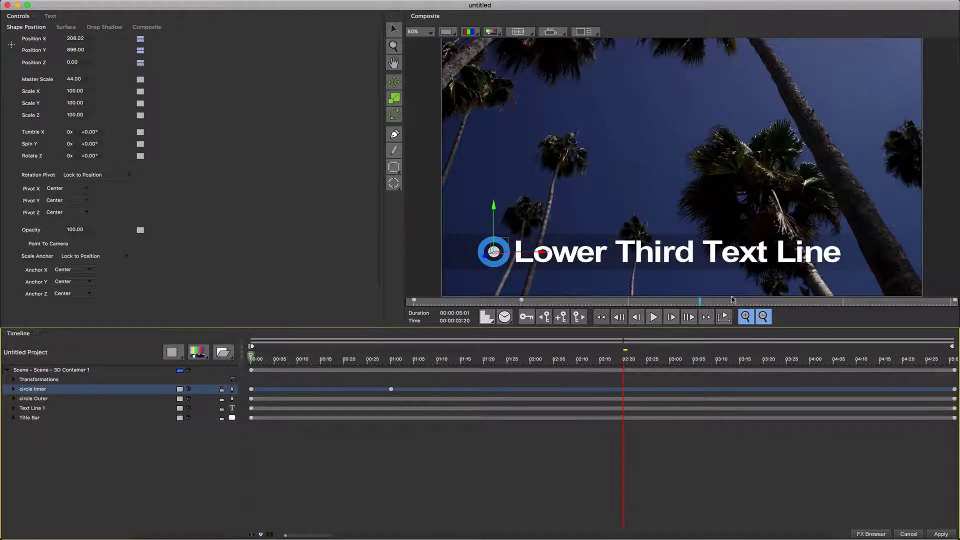
{"action": "left_click_drag", "start_coordinate": [692, 303], "coordinate": [414, 305]}
{"action": "key", "text": "space"}
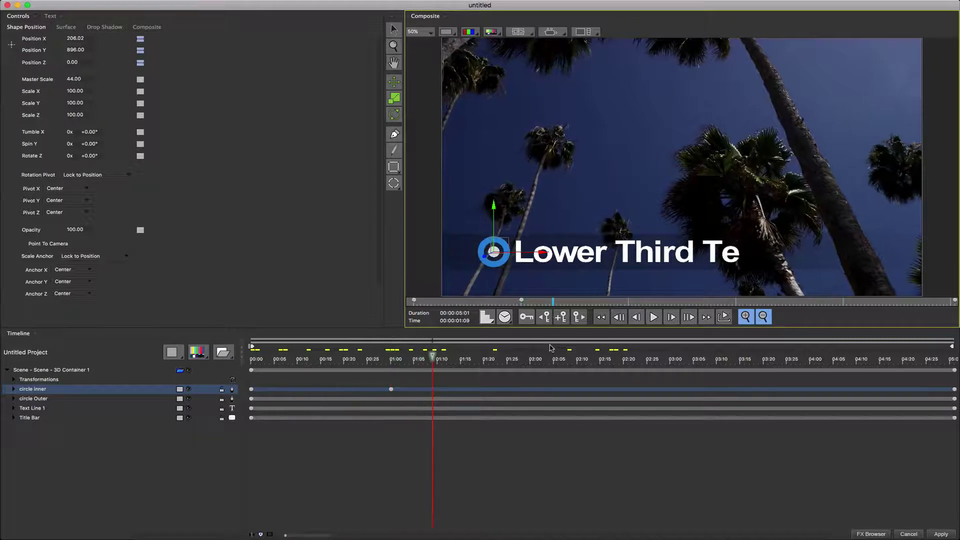
{"action": "key", "text": "space"}
Expand circle Outer, show its material's border settings, and scrub back to see the border being drawn on.
{"action": "left_click", "coordinate": [14, 400]}
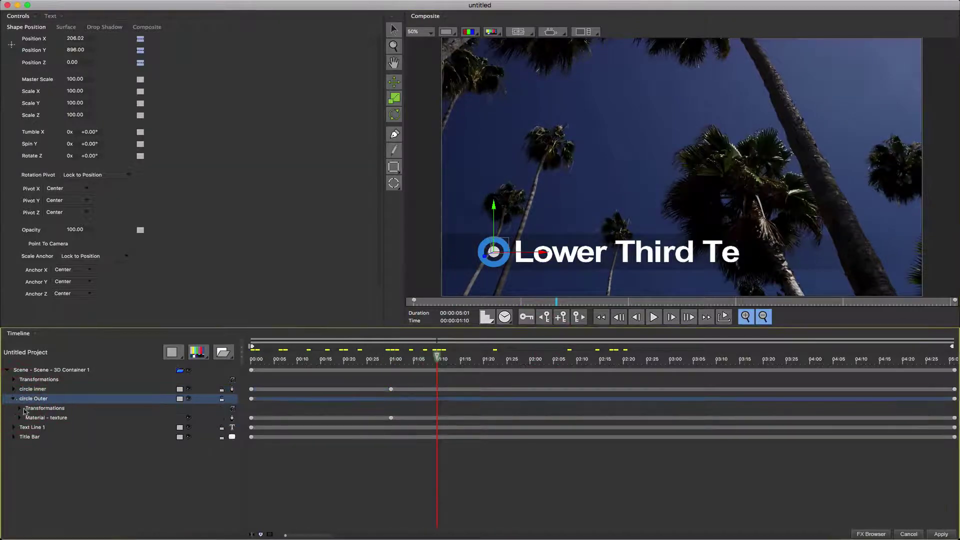
{"action": "left_click", "coordinate": [39, 418]}
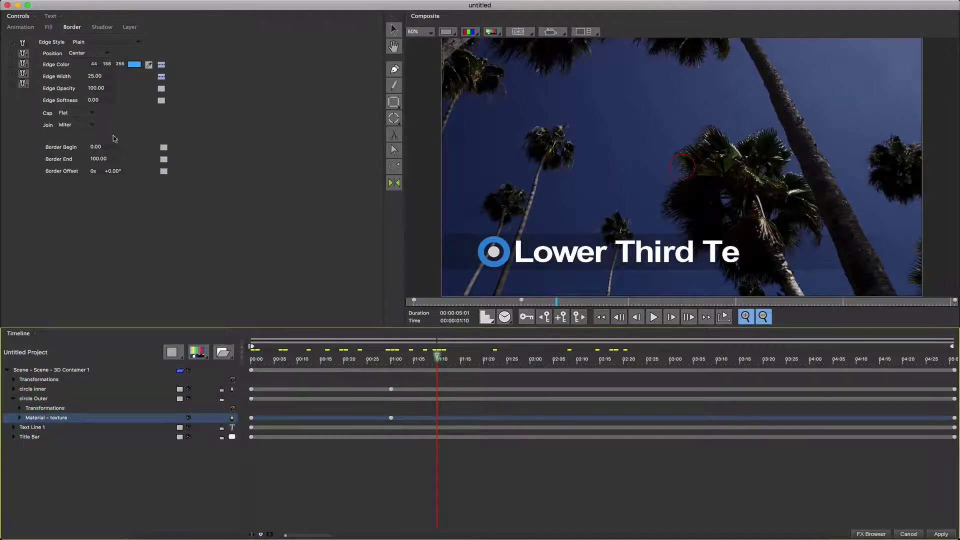
{"action": "left_click_drag", "start_coordinate": [442, 365], "coordinate": [375, 362]}
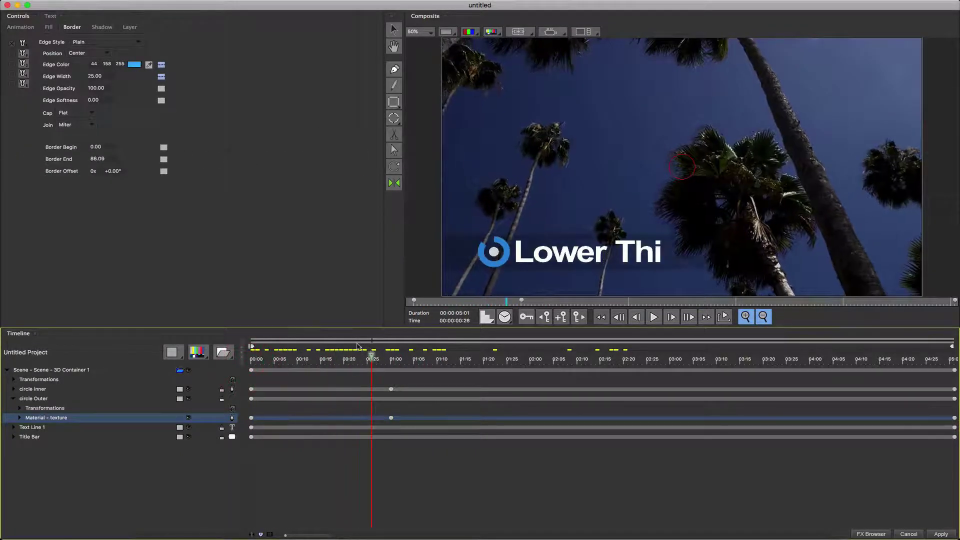
Replace the wording of the Text Line 1 track with "Text Line One".
{"action": "left_click", "coordinate": [32, 428]}
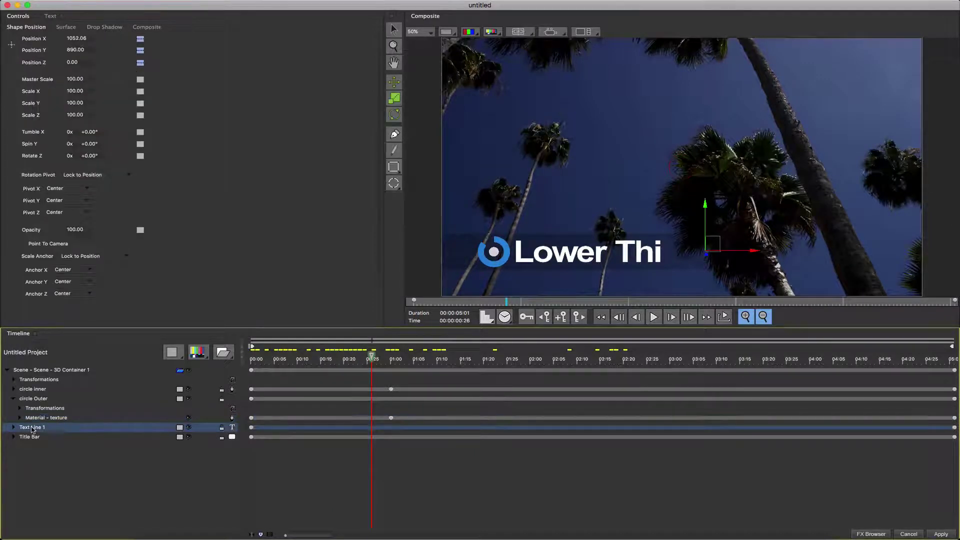
{"action": "left_click", "coordinate": [50, 16]}
{"action": "triple_click", "coordinate": [11, 46]}
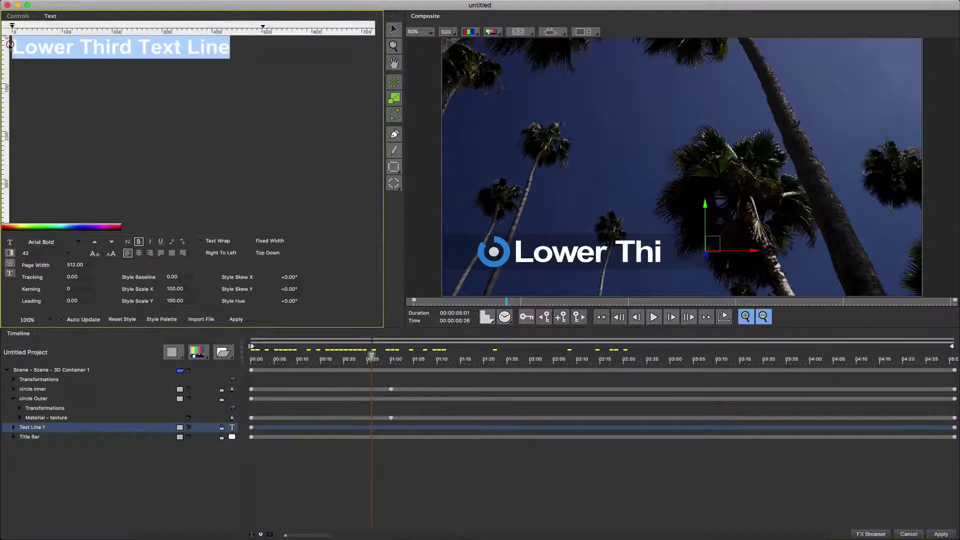
{"action": "type", "text": "Text Line One"}
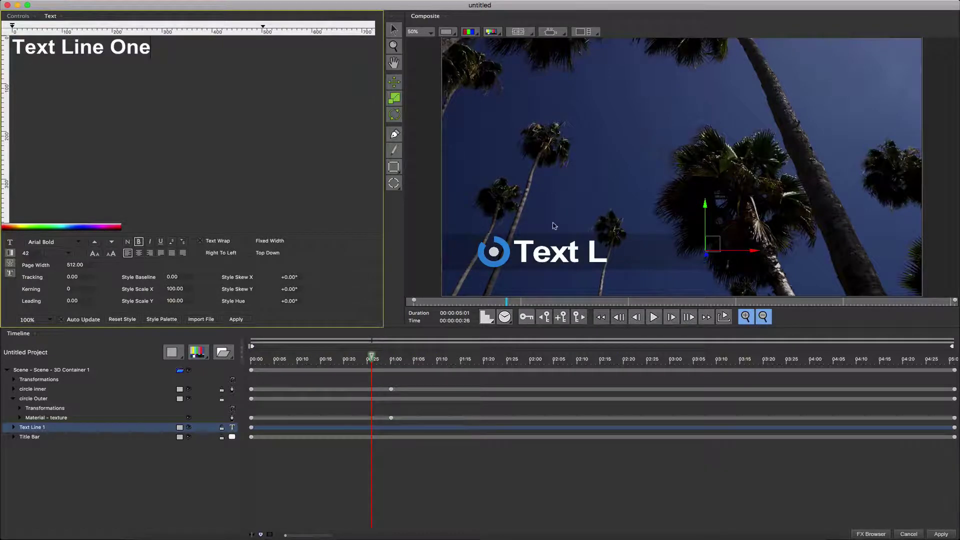
Change the full Text Line One wording to the bold Open Sans font and make it italic.
{"action": "left_click_drag", "start_coordinate": [515, 302], "coordinate": [747, 302]}
{"action": "left_click_drag", "start_coordinate": [152, 48], "coordinate": [2, 25]}
{"action": "left_click", "coordinate": [79, 242]}
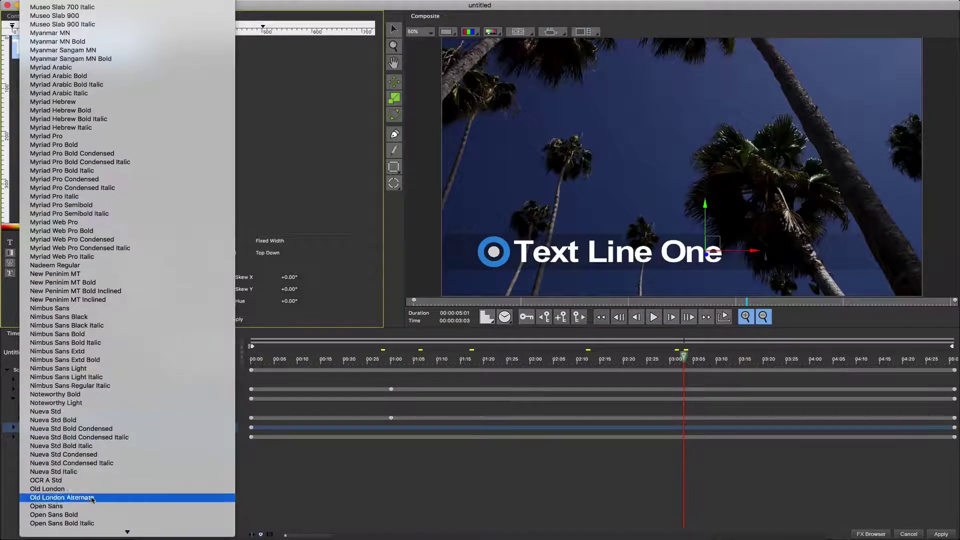
{"action": "left_click", "coordinate": [95, 510]}
{"action": "left_click", "coordinate": [151, 242]}
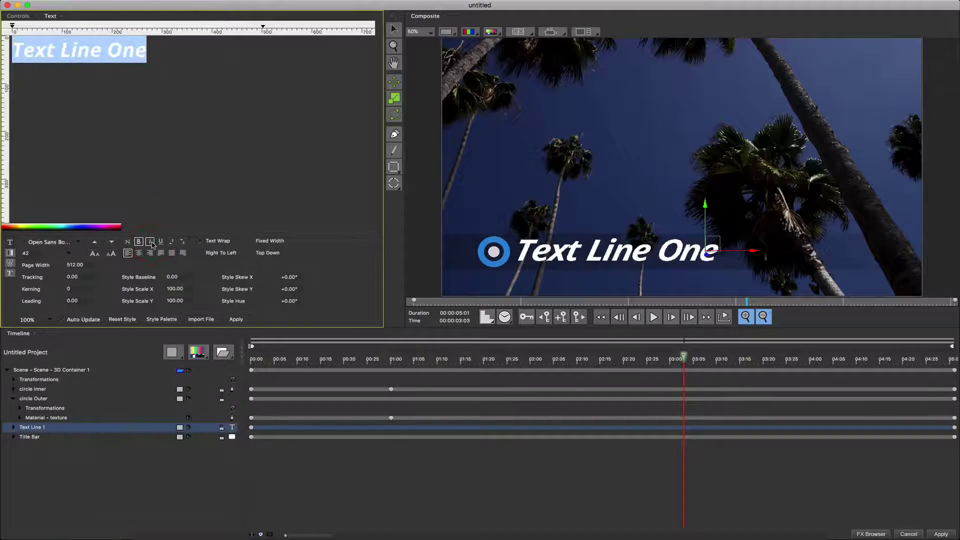
{"action": "left_click", "coordinate": [705, 205]}
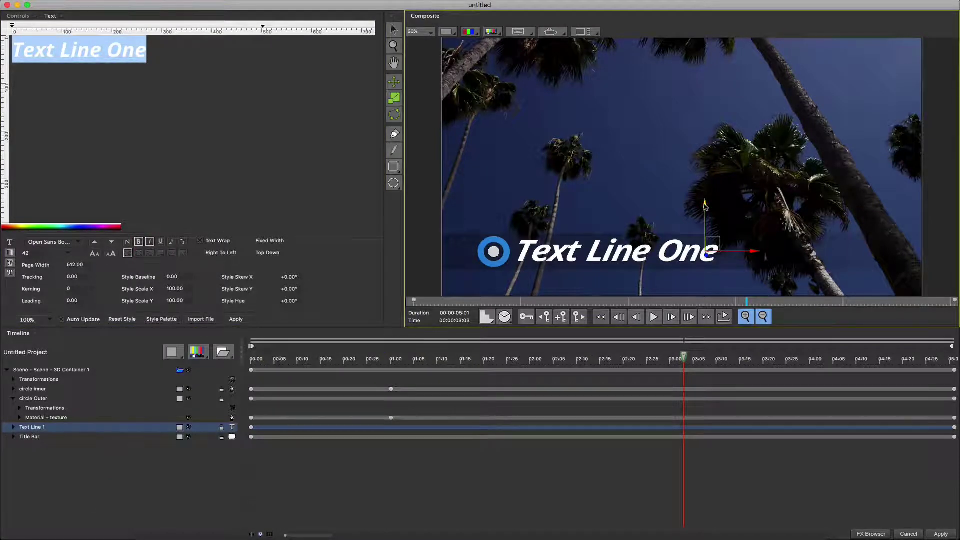
Color the text fill light cyan (133, 255, 254) and scrub through the title animation to check it.
{"action": "left_click", "coordinate": [10, 252]}
{"action": "left_click", "coordinate": [121, 280]}
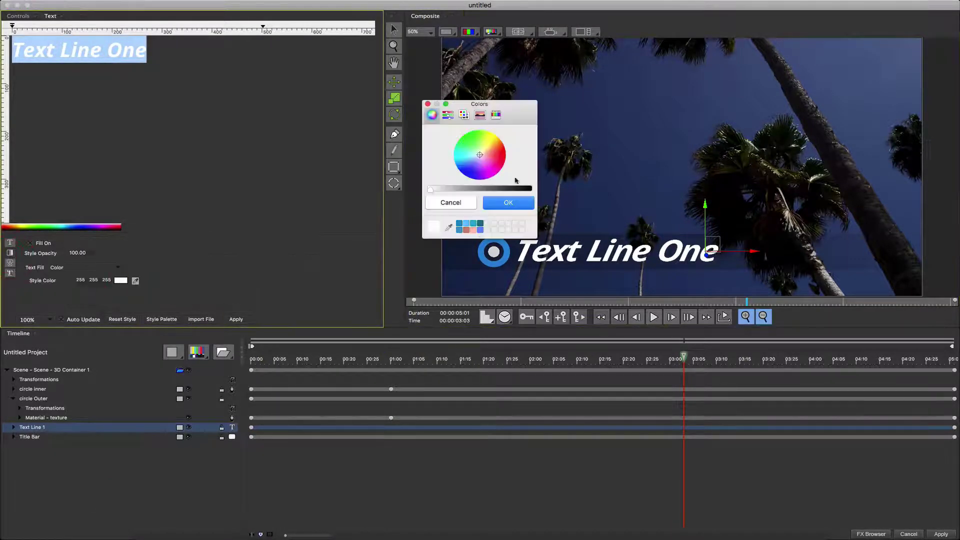
{"action": "left_click", "coordinate": [471, 157]}
{"action": "left_click", "coordinate": [508, 202]}
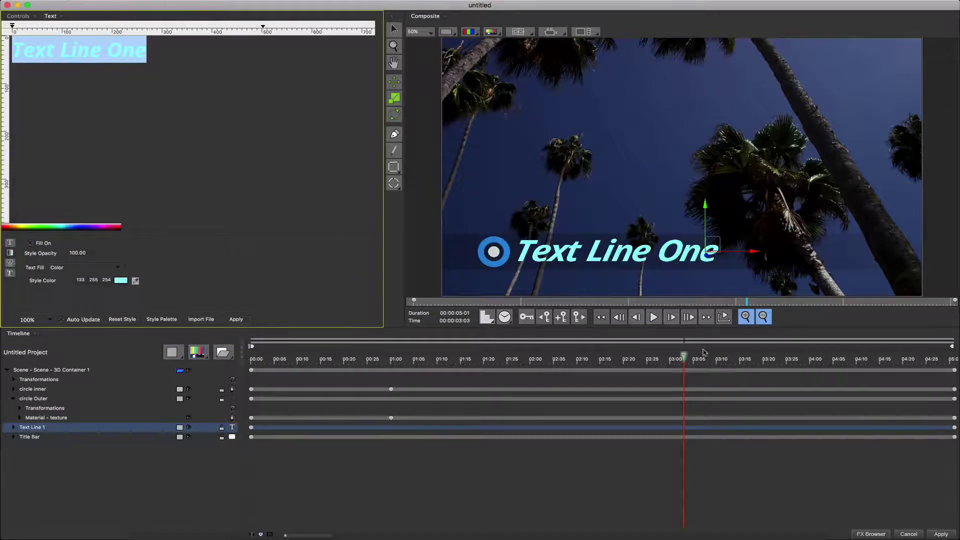
{"action": "left_click_drag", "start_coordinate": [746, 302], "coordinate": [419, 322]}
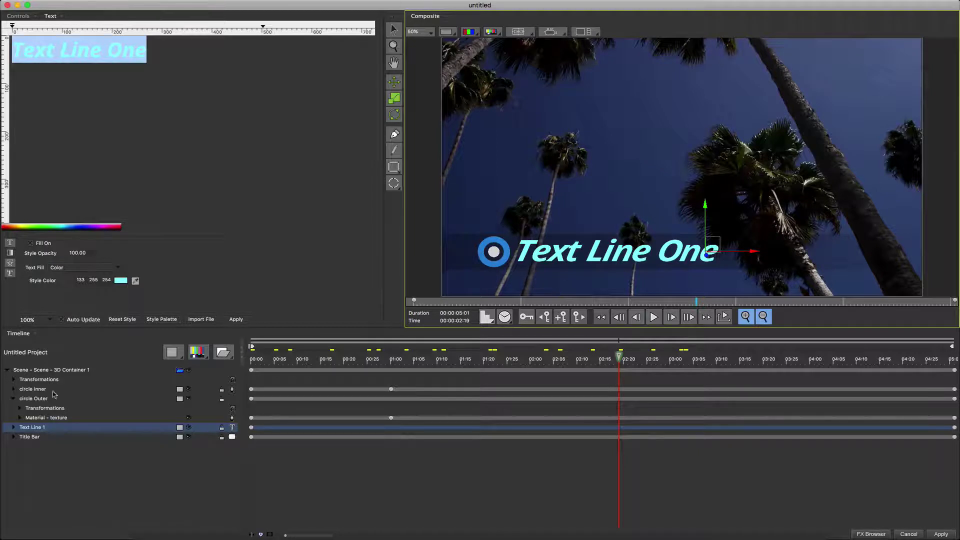
Group the circle Inner, circle Outer, Text Line 1 and Title Bar tracks into a new 3D container.
{"action": "left_click", "coordinate": [13, 399]}
{"action": "left_click", "coordinate": [41, 389]}
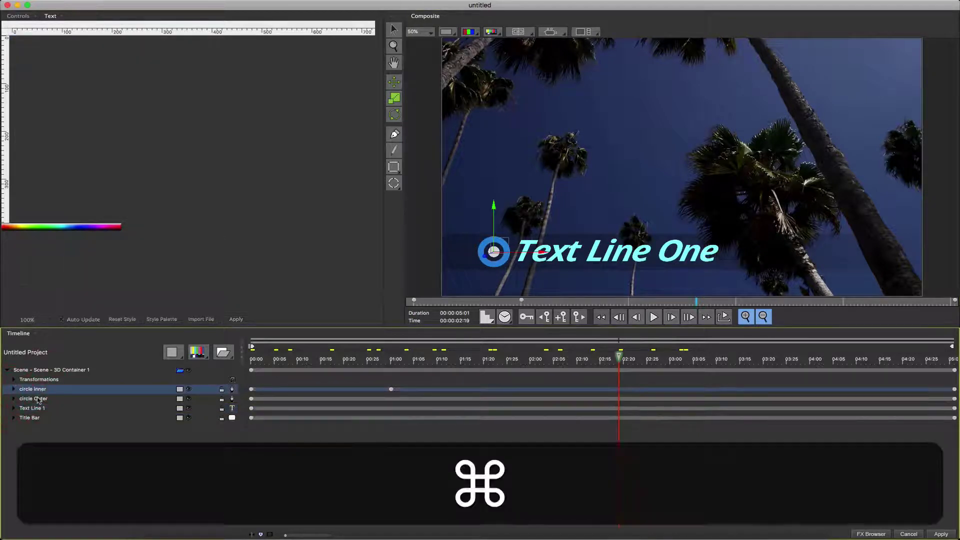
{"action": "left_click", "coordinate": [38, 399], "text": "super"}
{"action": "left_click", "coordinate": [36, 408], "text": "super"}
{"action": "left_click", "coordinate": [34, 418], "text": "super"}
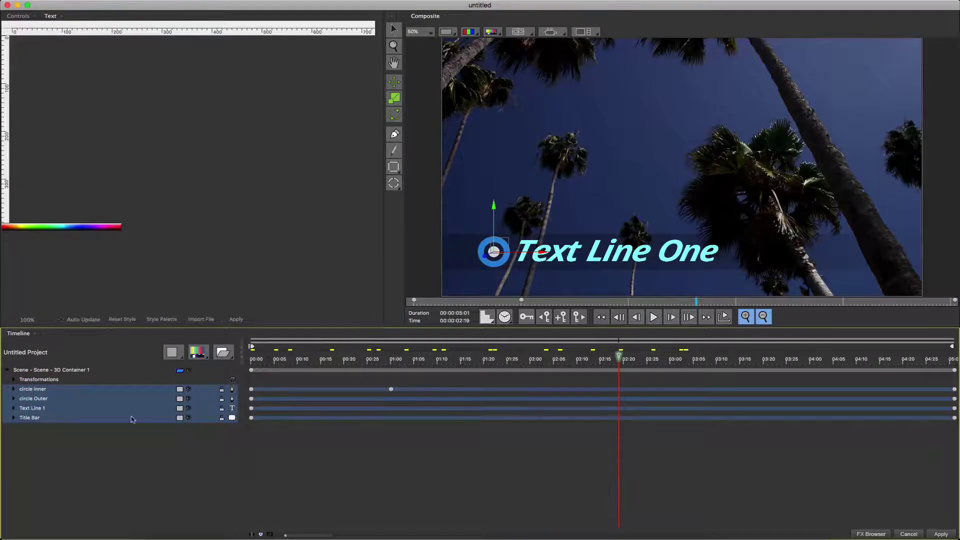
{"action": "left_click", "coordinate": [223, 352]}
{"action": "left_click", "coordinate": [233, 366]}
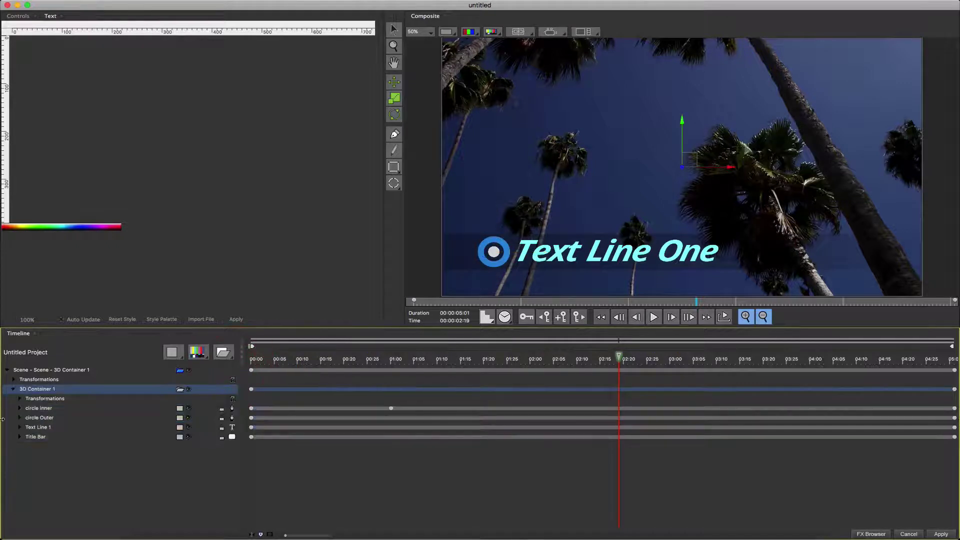
{"action": "left_click", "coordinate": [13, 389]}
{"action": "left_click", "coordinate": [13, 389]}
Rename the new container track to "Line 1".
{"action": "right_click", "coordinate": [44, 393]}
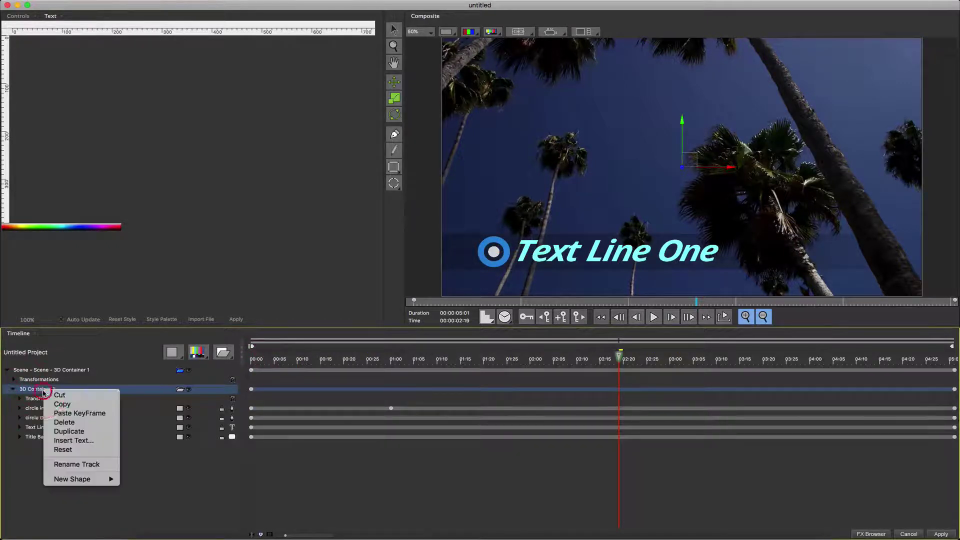
{"action": "left_click", "coordinate": [72, 463]}
{"action": "type", "text": "Line O"}
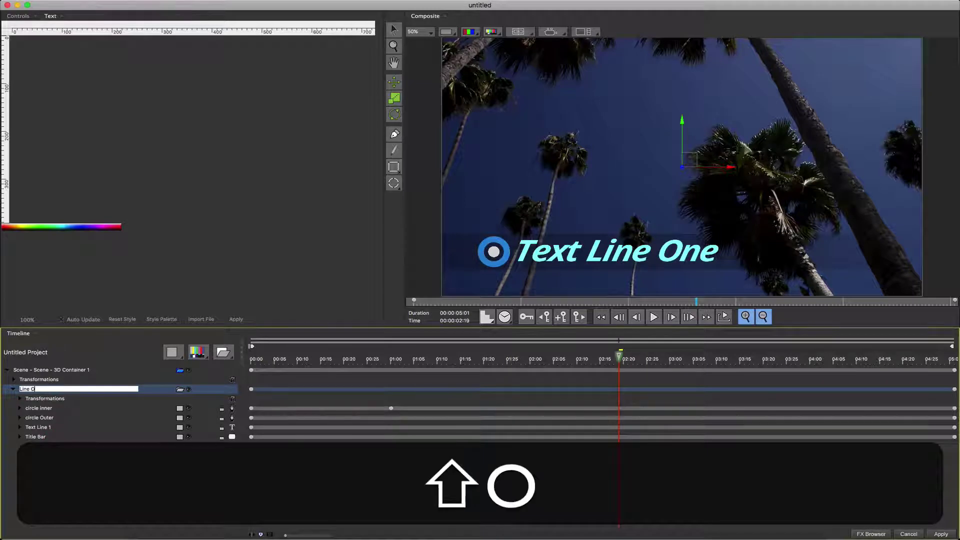
{"action": "key", "text": "shift+BackSpace"}
{"action": "type", "text": "1"}
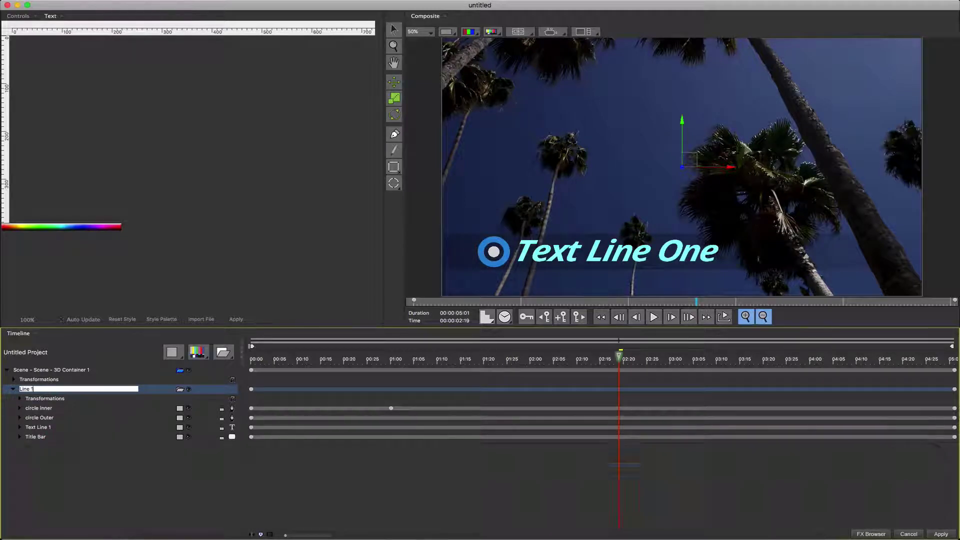
{"action": "key", "text": "Return"}
Collapse the Line 1 container and duplicate it.
{"action": "left_click", "coordinate": [14, 389]}
{"action": "right_click", "coordinate": [32, 389]}
{"action": "left_click", "coordinate": [59, 429]}
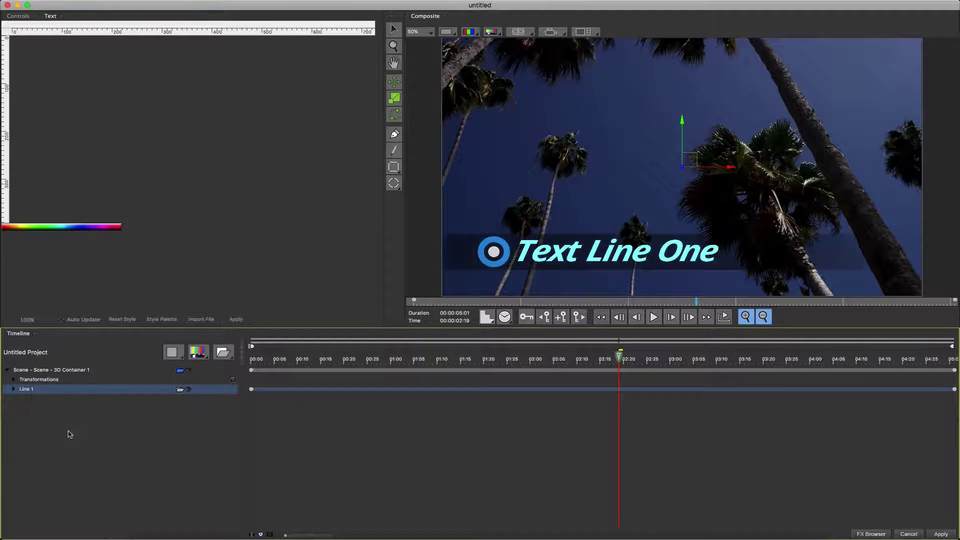
Move the first Line 1 container up in the frame above its duplicate and scrub through the animation.
{"action": "left_click", "coordinate": [26, 400]}
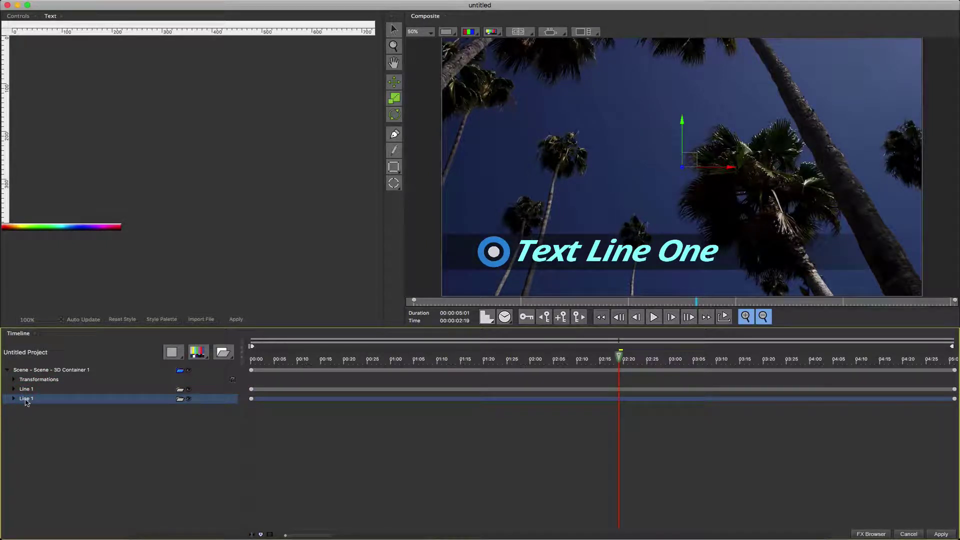
{"action": "left_click", "coordinate": [28, 389]}
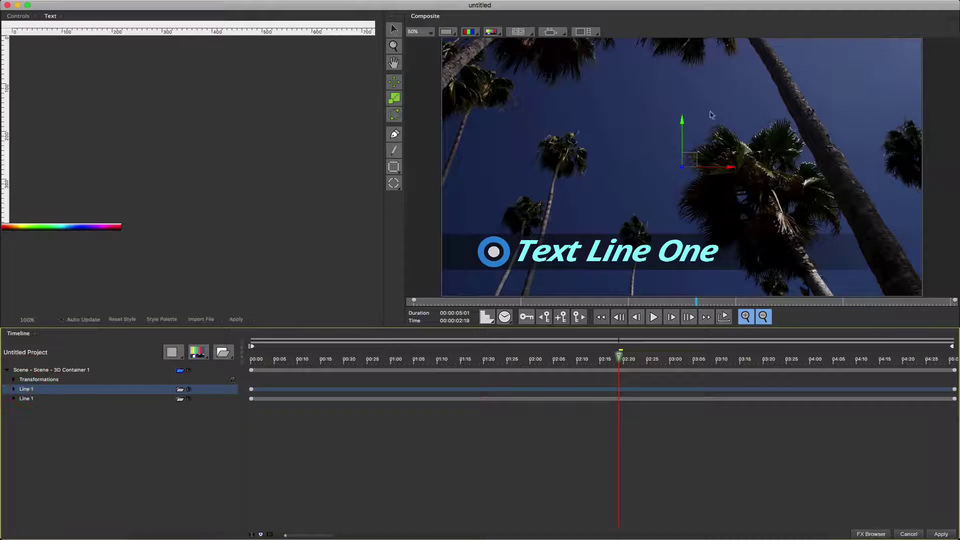
{"action": "left_click_drag", "start_coordinate": [706, 116], "coordinate": [699, 4]}
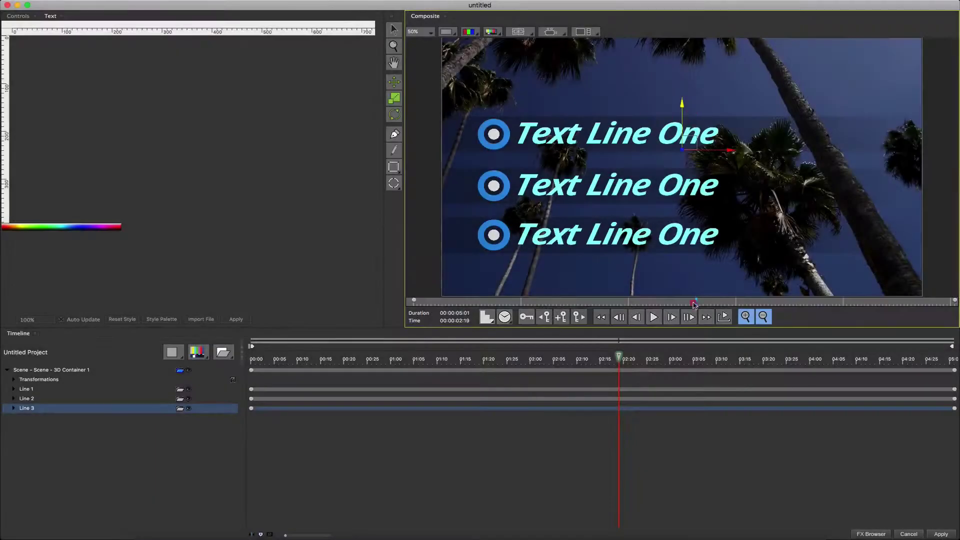
{"action": "left_click_drag", "start_coordinate": [694, 304], "coordinate": [635, 336]}
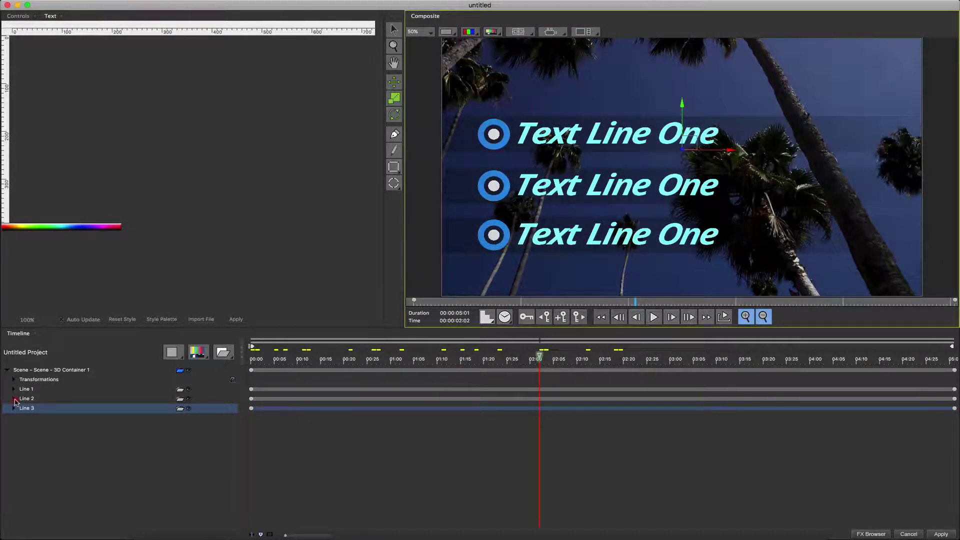
Shift the start keyframes of Line 2's circle inner, circle Outer, Text Line 1 and Title Bar tracks to 01:00 and preview the delay.
{"action": "left_click", "coordinate": [13, 399]}
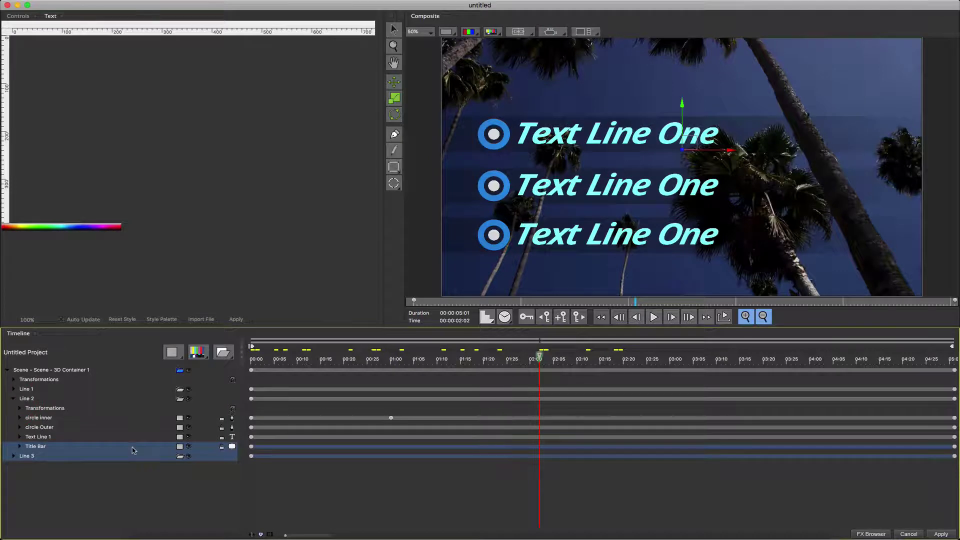
{"action": "left_click", "coordinate": [59, 419]}
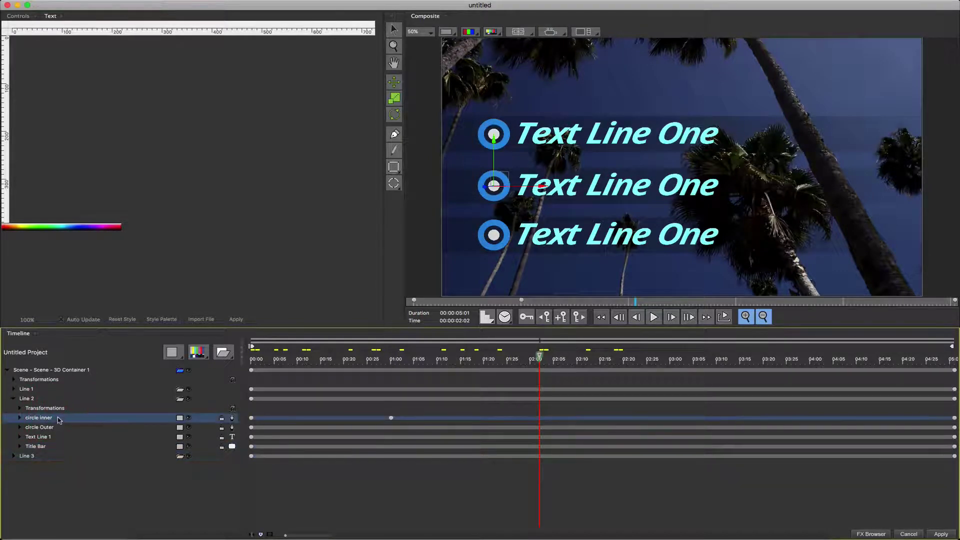
{"action": "left_click", "coordinate": [252, 419]}
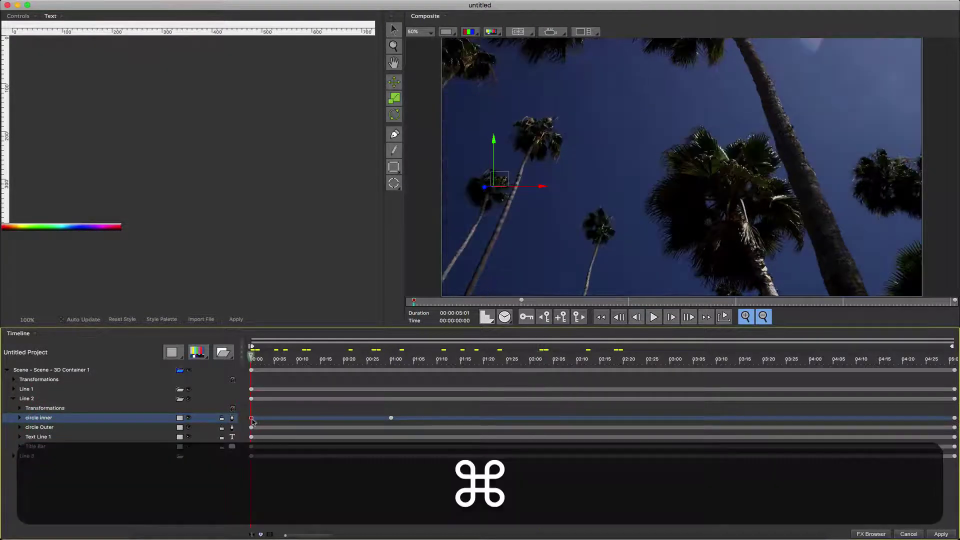
{"action": "left_click", "coordinate": [251, 427], "text": "super"}
{"action": "left_click", "coordinate": [251, 437], "text": "super"}
{"action": "left_click", "coordinate": [392, 419], "text": "super"}
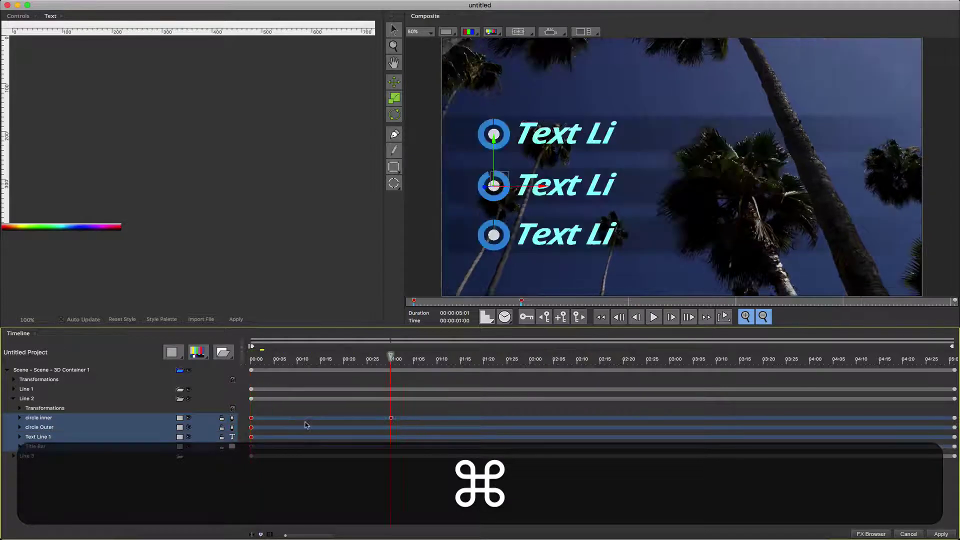
{"action": "left_click_drag", "start_coordinate": [252, 428], "coordinate": [393, 433]}
{"action": "left_click_drag", "start_coordinate": [504, 304], "coordinate": [641, 318]}
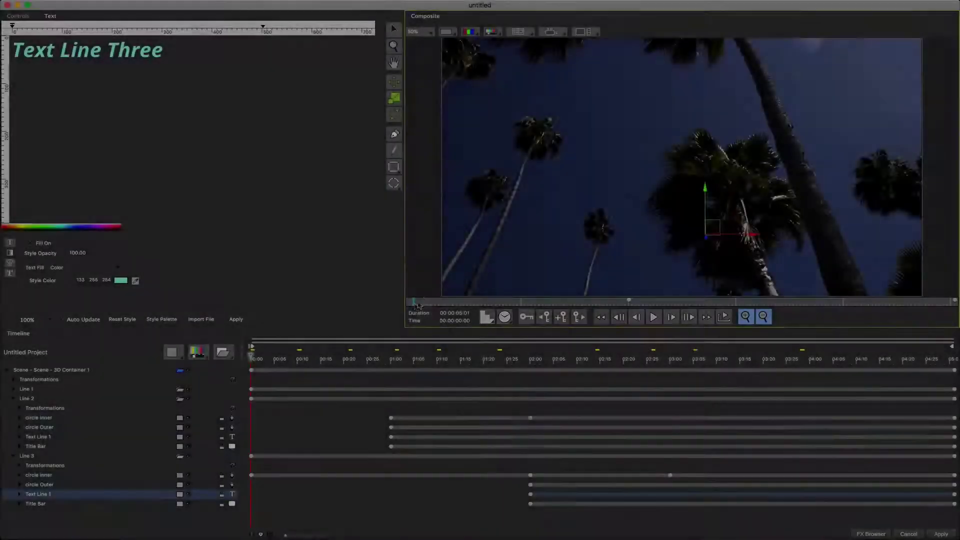
Scrub through the staggered three-line animation, then apply the title to the clip and check it in the Resolve viewer.
{"action": "left_click_drag", "start_coordinate": [415, 303], "coordinate": [692, 326]}
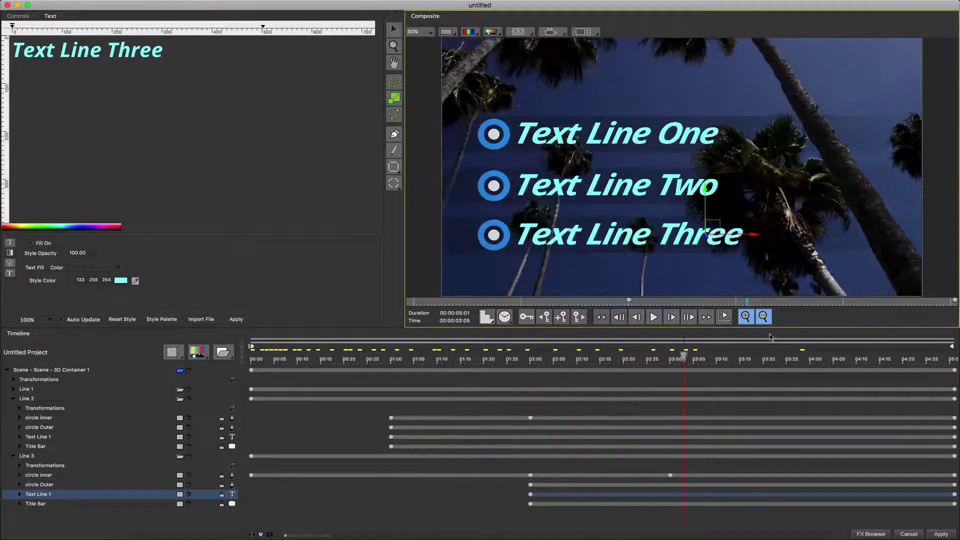
{"action": "left_click_drag", "start_coordinate": [774, 338], "coordinate": [956, 358]}
{"action": "left_click", "coordinate": [941, 359]}
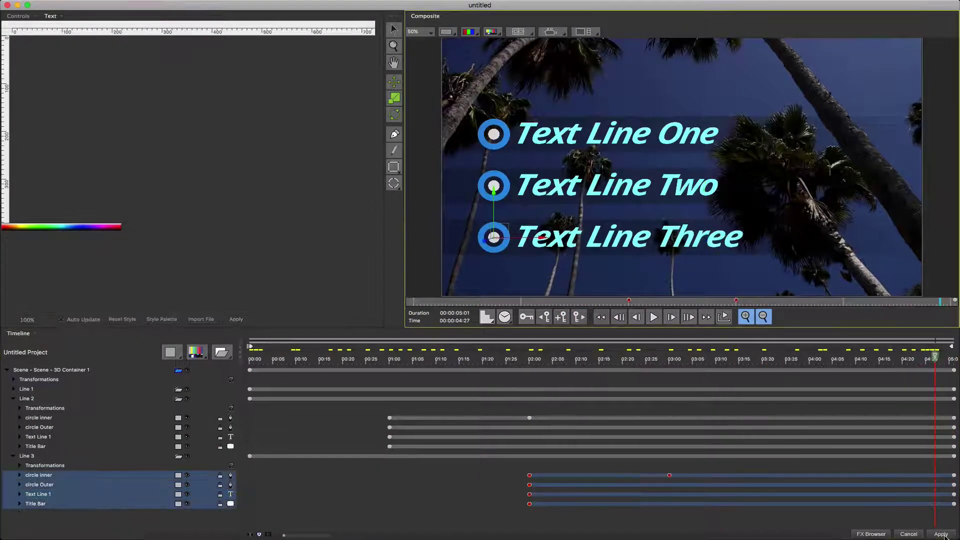
{"action": "left_click", "coordinate": [942, 534]}
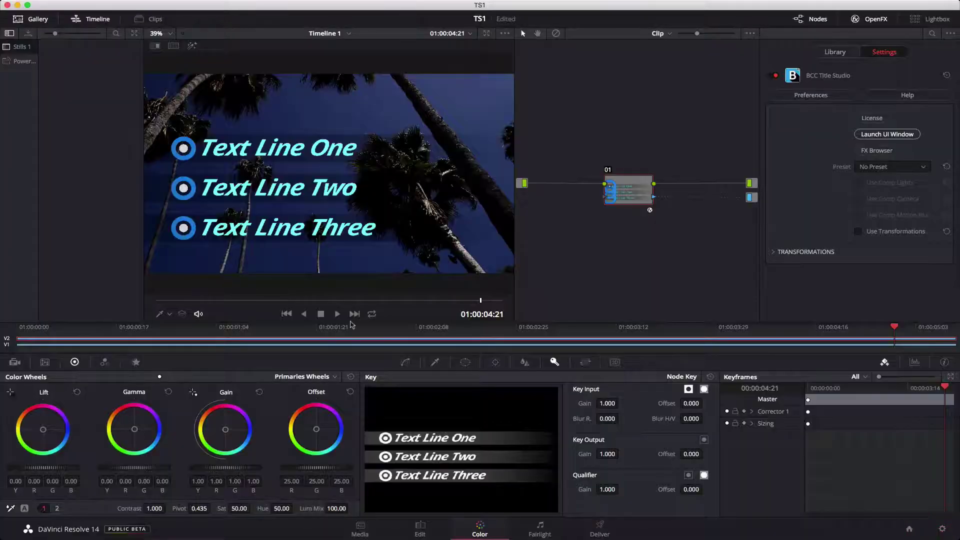
{"action": "left_click_drag", "start_coordinate": [161, 303], "coordinate": [311, 320]}
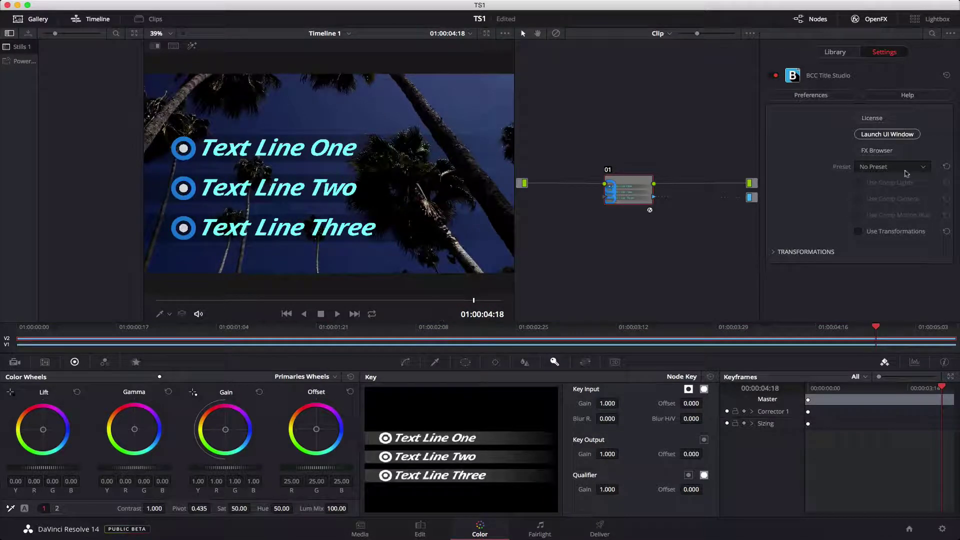
Save the customized three-line title as a preset in the BCC_Title_Studio_Presets_Tutorial folder on the Desktop.
{"action": "left_click", "coordinate": [905, 170]}
{"action": "left_click", "coordinate": [859, 215]}
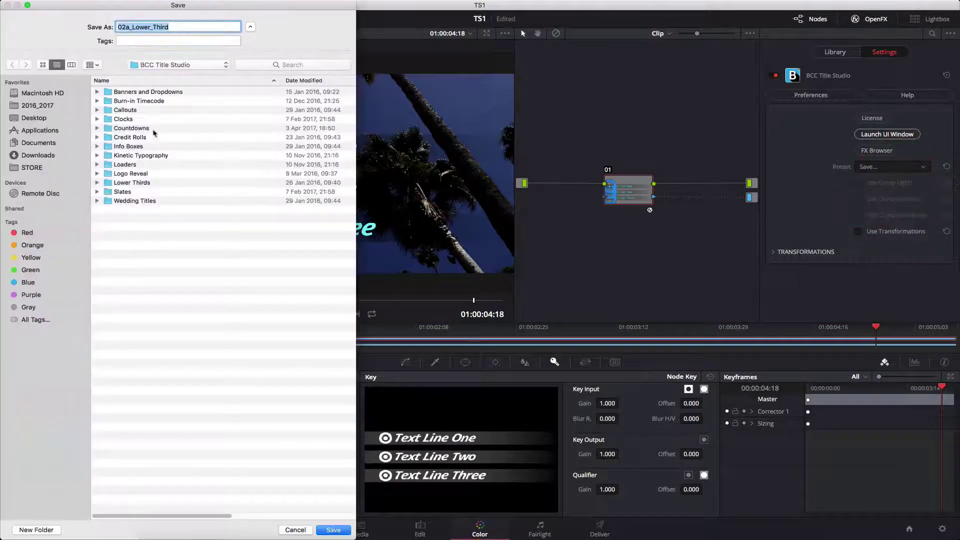
{"action": "left_click", "coordinate": [42, 118]}
{"action": "double_click", "coordinate": [128, 93]}
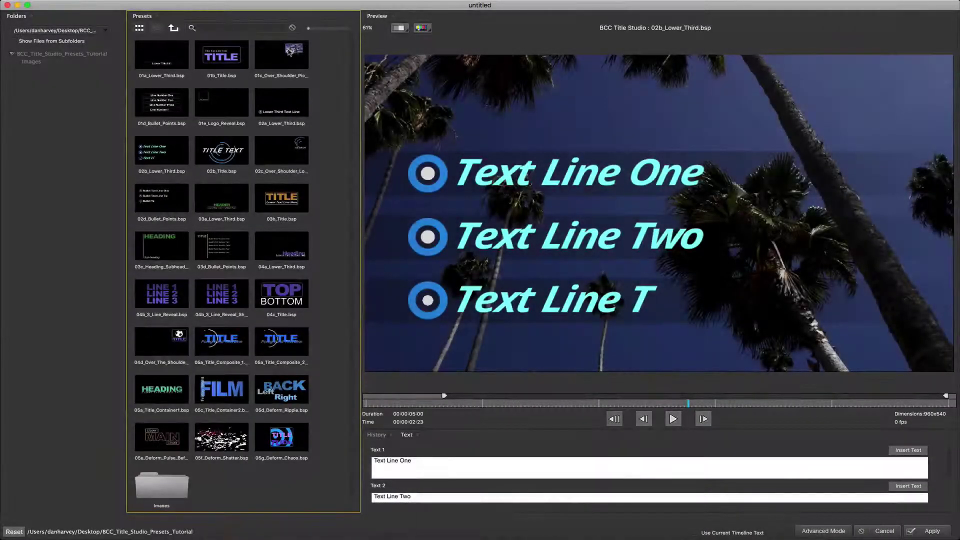
Load the 01c_Over_Shoulder_Pic preset into advanced mode and scrub through its animation.
{"action": "left_click", "coordinate": [289, 52]}
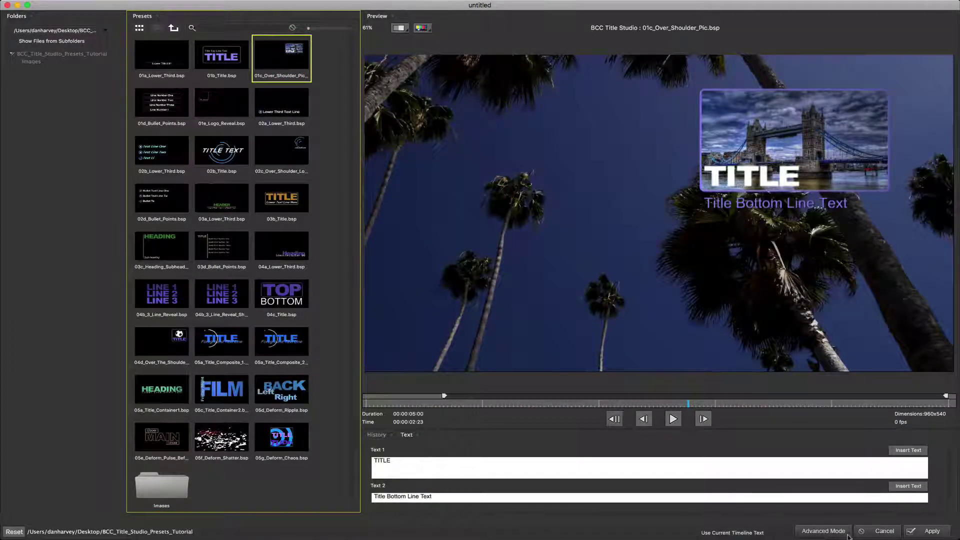
{"action": "left_click", "coordinate": [818, 533]}
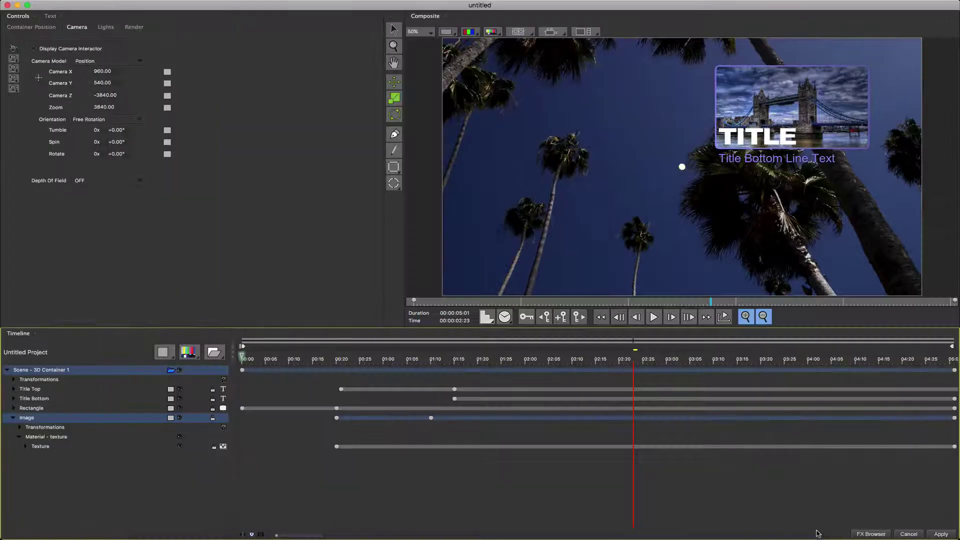
{"action": "left_click_drag", "start_coordinate": [419, 304], "coordinate": [715, 317]}
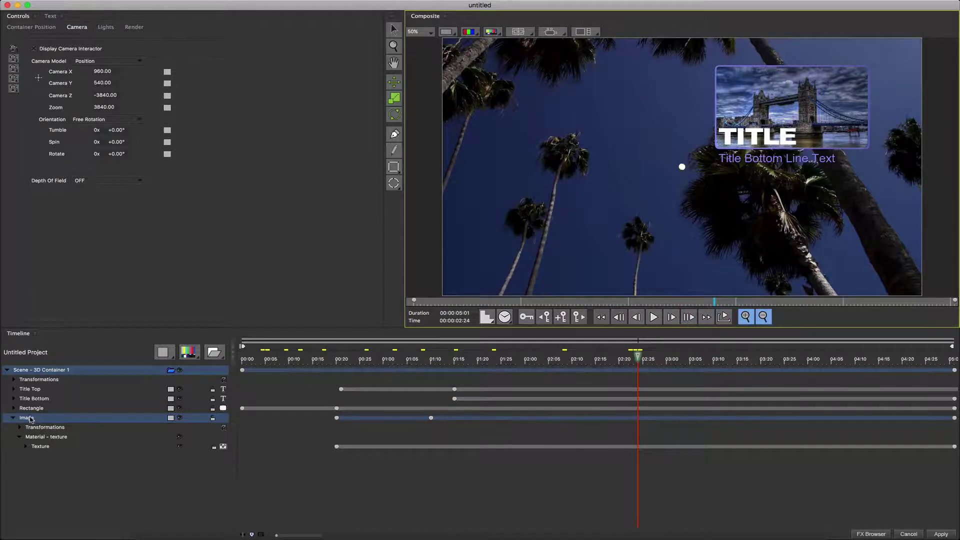
Replace the Image track's Tower Bridge texture with the image file whitehouse.jpg and scrub to check the animation.
{"action": "left_click", "coordinate": [44, 427]}
{"action": "left_click", "coordinate": [186, 354]}
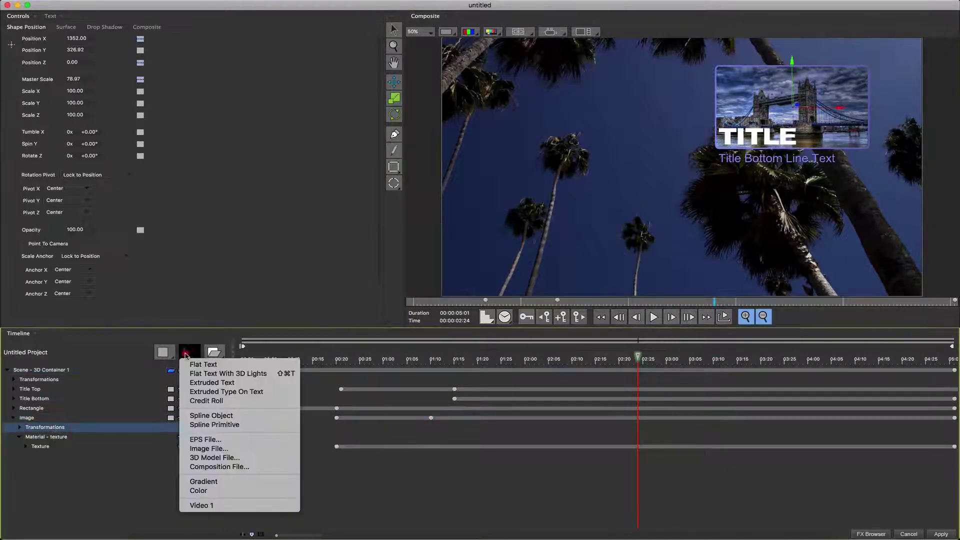
{"action": "left_click", "coordinate": [205, 449]}
{"action": "left_click", "coordinate": [223, 446]}
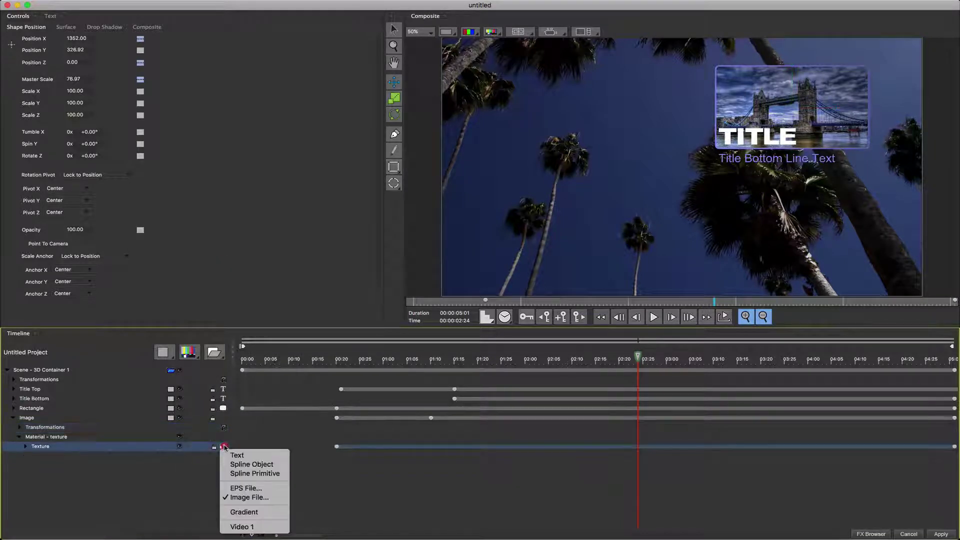
{"action": "left_click", "coordinate": [242, 498]}
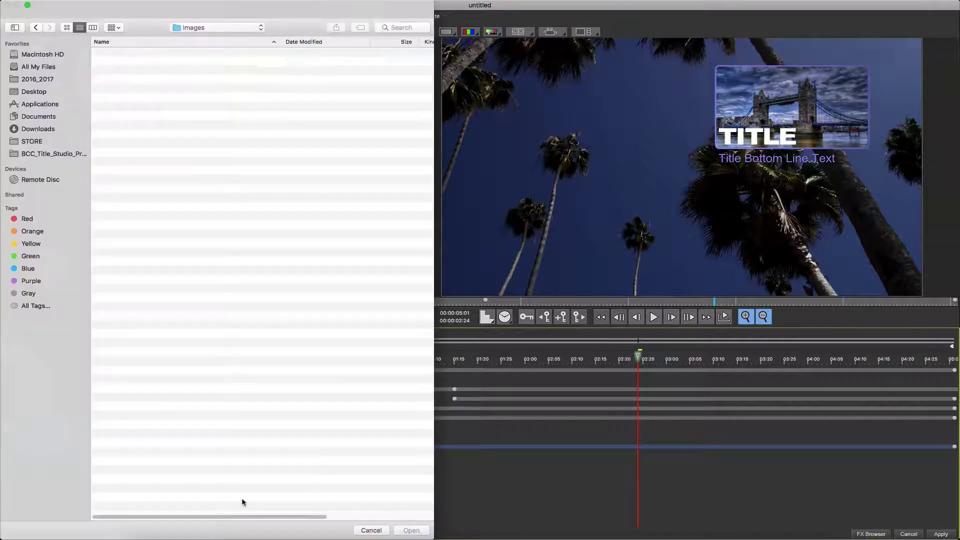
{"action": "left_click", "coordinate": [148, 80]}
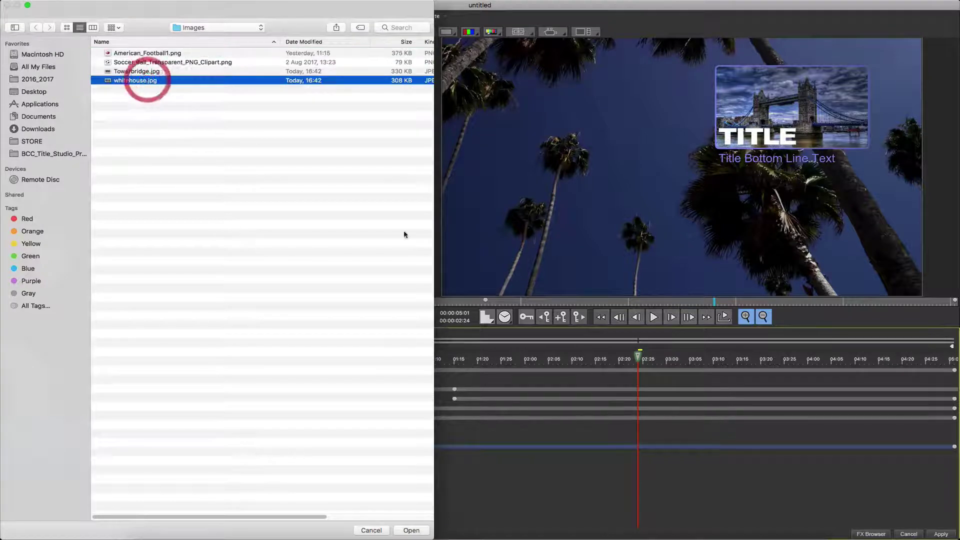
{"action": "left_click", "coordinate": [411, 530]}
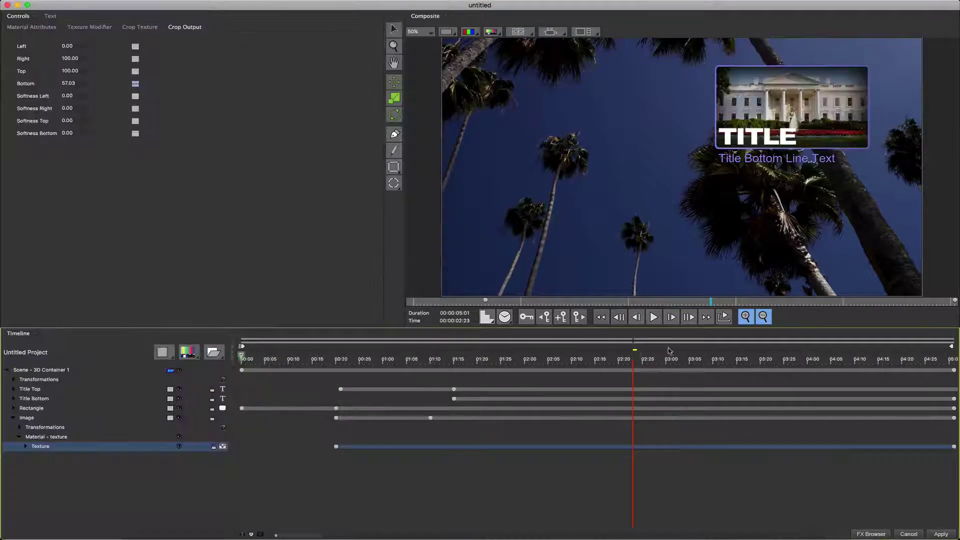
{"action": "left_click_drag", "start_coordinate": [706, 302], "coordinate": [611, 302]}
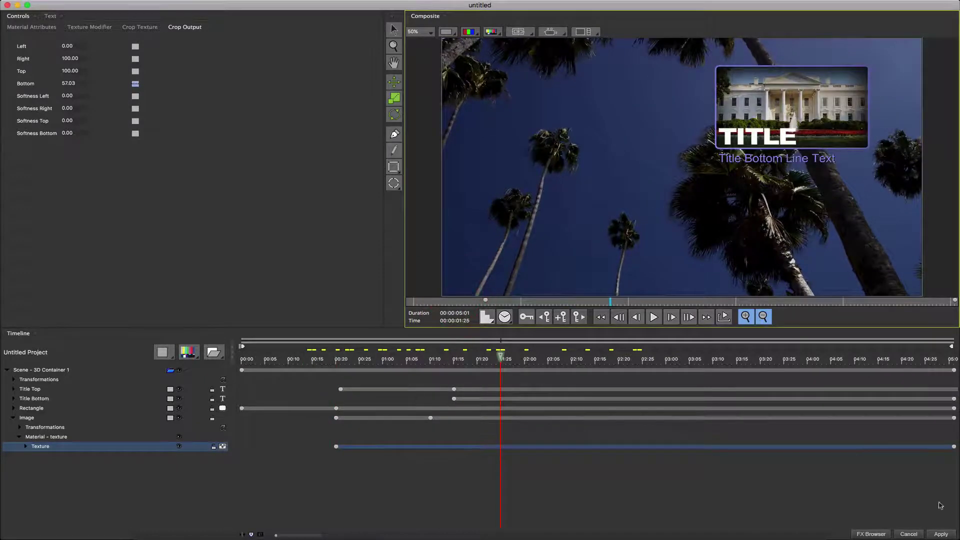
Load the 02c_Over_Shoulder_Logo preset from the FX Browser into advanced mode.
{"action": "left_click", "coordinate": [871, 534]}
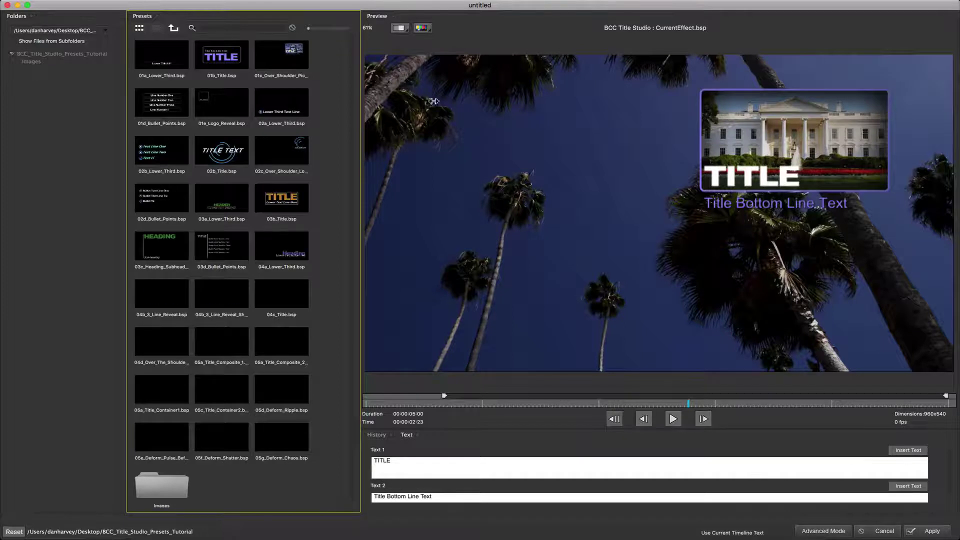
{"action": "left_click", "coordinate": [281, 150]}
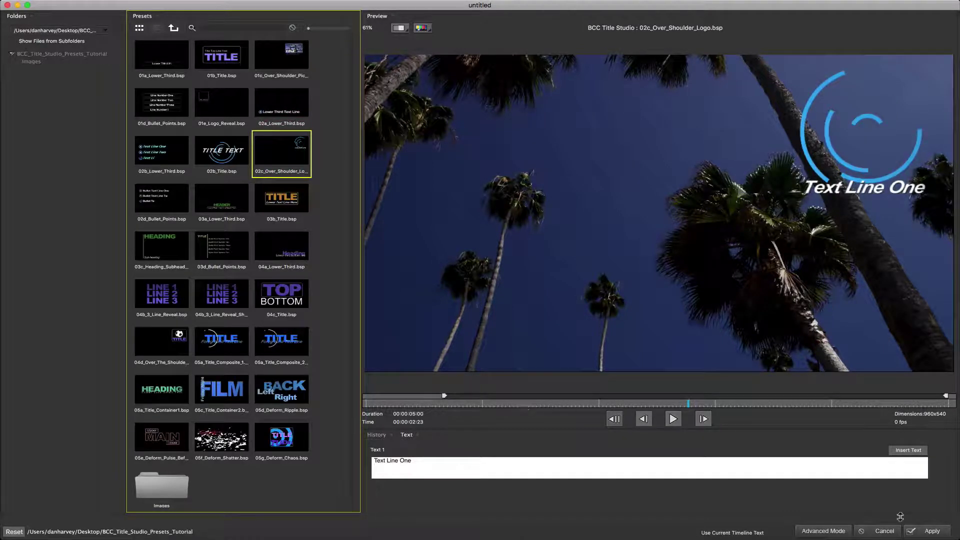
{"action": "left_click", "coordinate": [828, 531]}
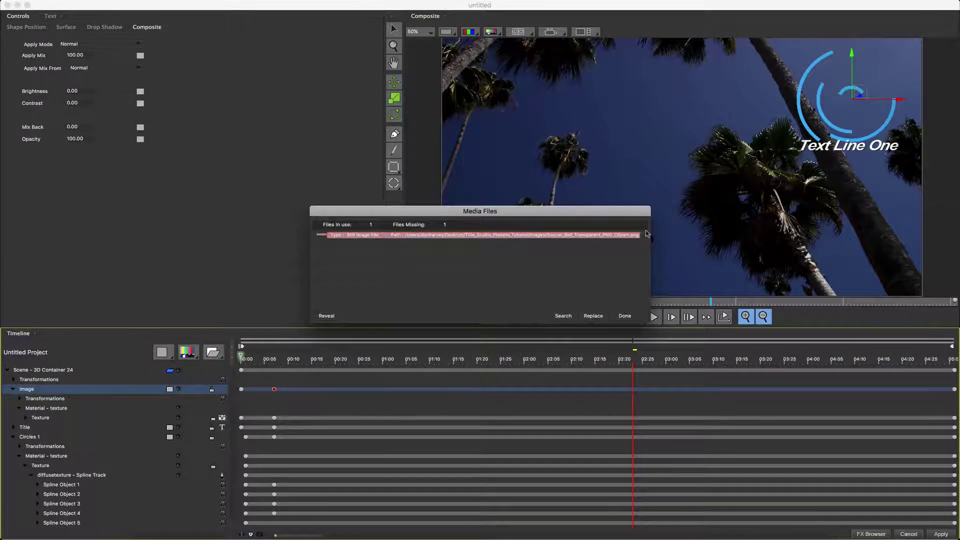
Relink the missing logo image to Soccer_Ball_Transparent_PNG_Clipart.png and scrub through the logo animation.
{"action": "left_click", "coordinate": [593, 316]}
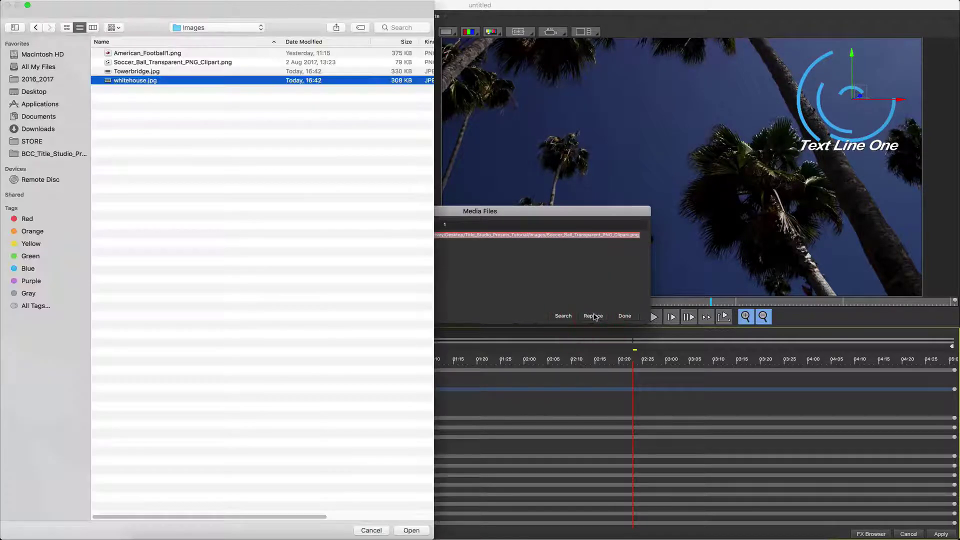
{"action": "double_click", "coordinate": [143, 62]}
{"action": "left_click", "coordinate": [625, 316]}
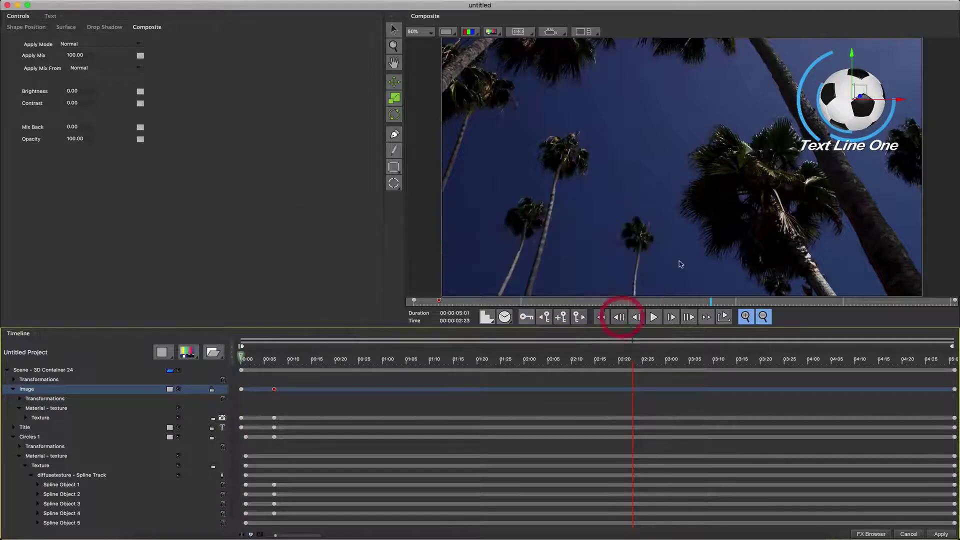
{"action": "left_click_drag", "start_coordinate": [688, 302], "coordinate": [433, 295]}
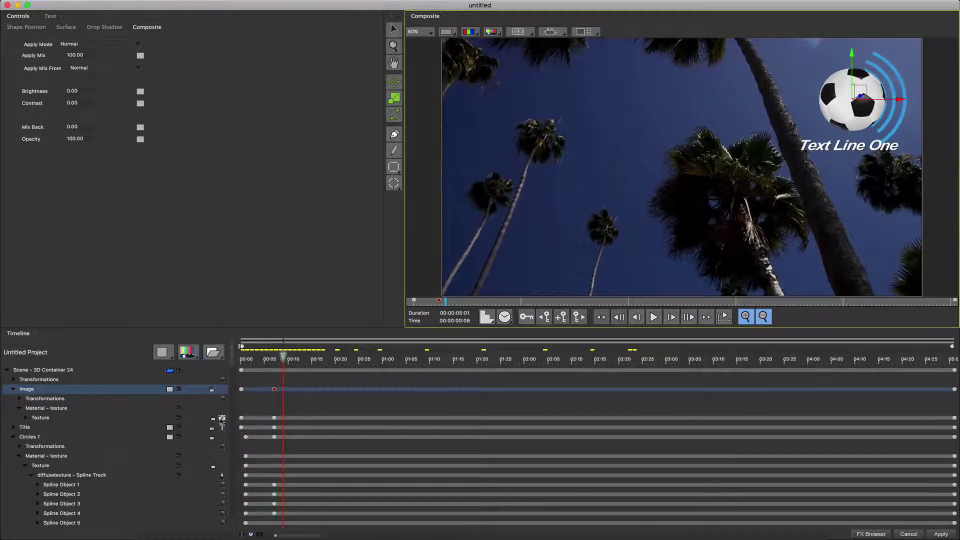
Swap the Image track's soccer ball texture for the image file American_Football1.png.
{"action": "left_click", "coordinate": [223, 419]}
{"action": "left_click", "coordinate": [238, 468]}
{"action": "left_click", "coordinate": [148, 53]}
{"action": "double_click", "coordinate": [180, 53]}
Load the 05a_Title_Composite_1 preset from the FX Browser into advanced mode.
{"action": "left_click", "coordinate": [871, 533]}
{"action": "left_click", "coordinate": [444, 175]}
{"action": "left_click", "coordinate": [246, 347]}
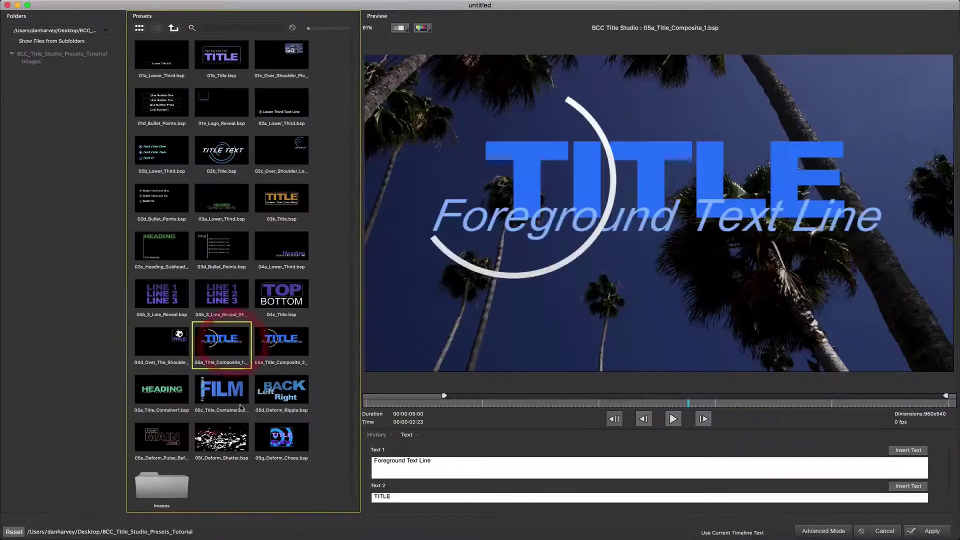
{"action": "left_click", "coordinate": [825, 533]}
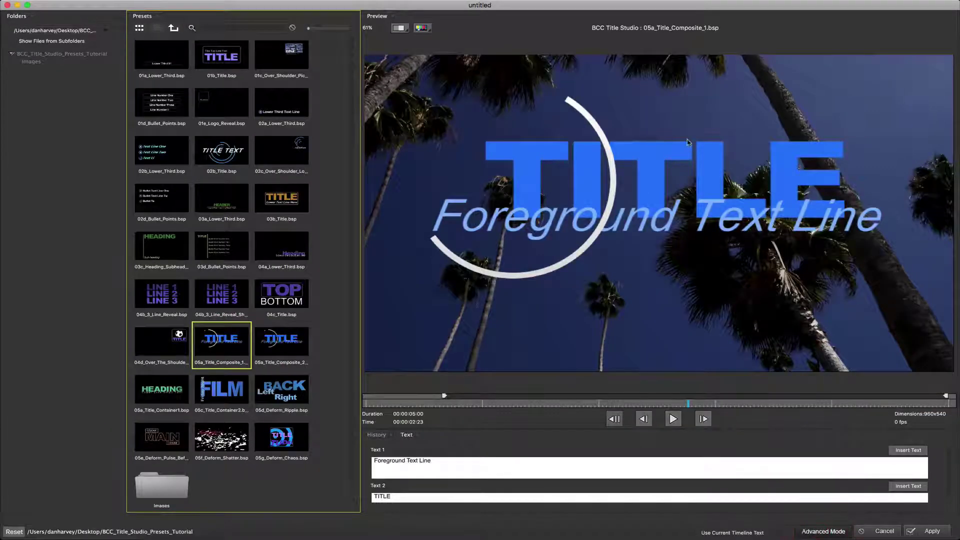
{"action": "key", "text": "super+z"}
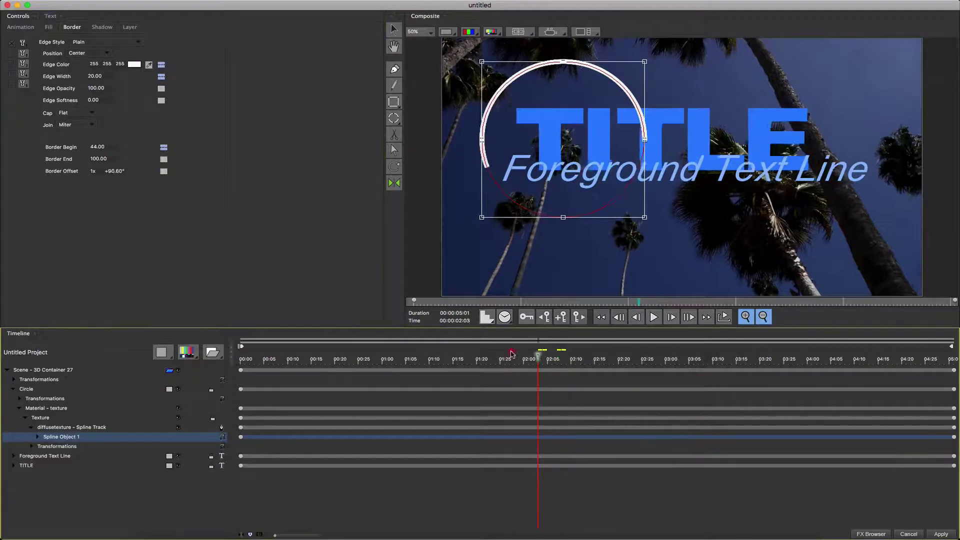
Set the Circle track's composite opacity to 50 and its apply mode to Add.
{"action": "left_click", "coordinate": [695, 179]}
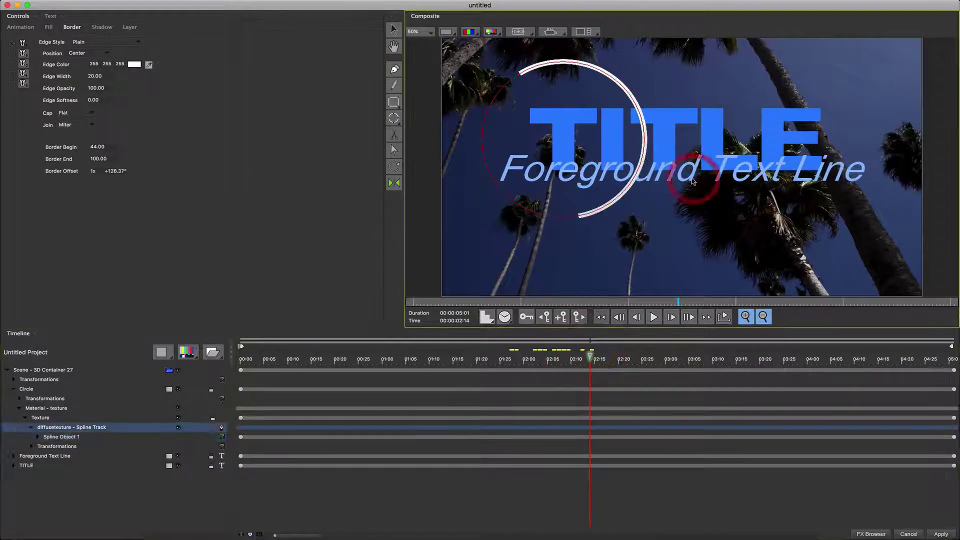
{"action": "key", "text": "super+equal"}
{"action": "left_click", "coordinate": [393, 47]}
{"action": "left_click_drag", "start_coordinate": [619, 72], "coordinate": [662, 133]}
{"action": "left_click", "coordinate": [33, 389]}
{"action": "left_click", "coordinate": [158, 25]}
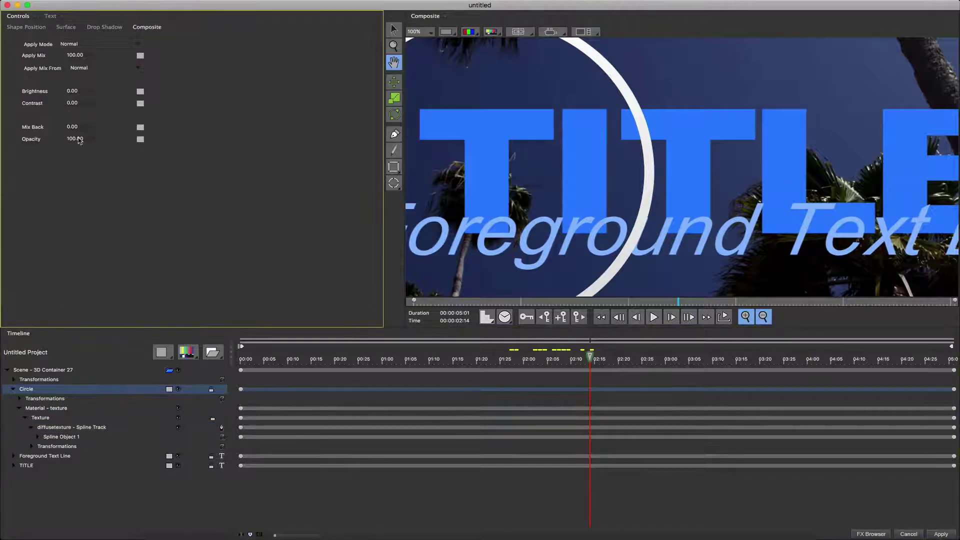
{"action": "left_click_drag", "start_coordinate": [79, 140], "coordinate": [54, 134]}
{"action": "left_click", "coordinate": [76, 45]}
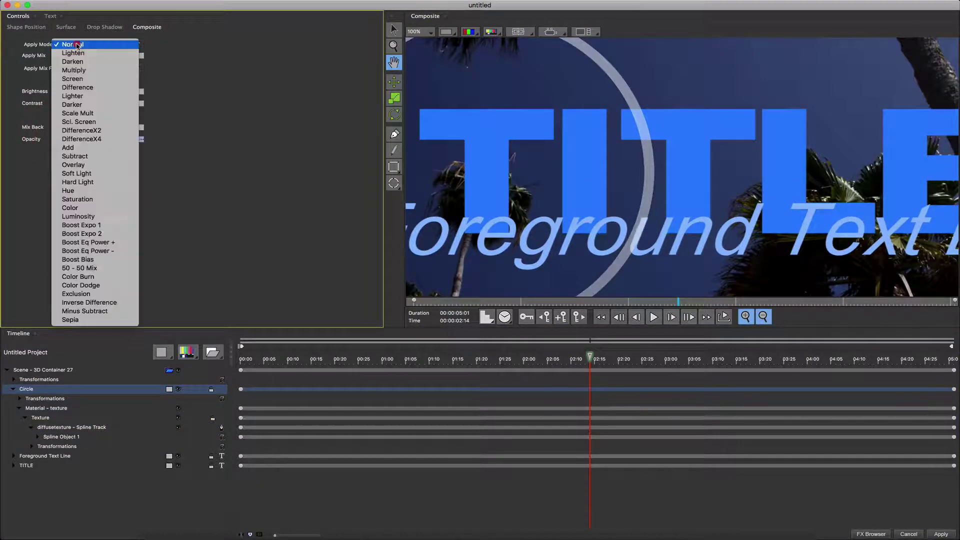
{"action": "left_click", "coordinate": [80, 148]}
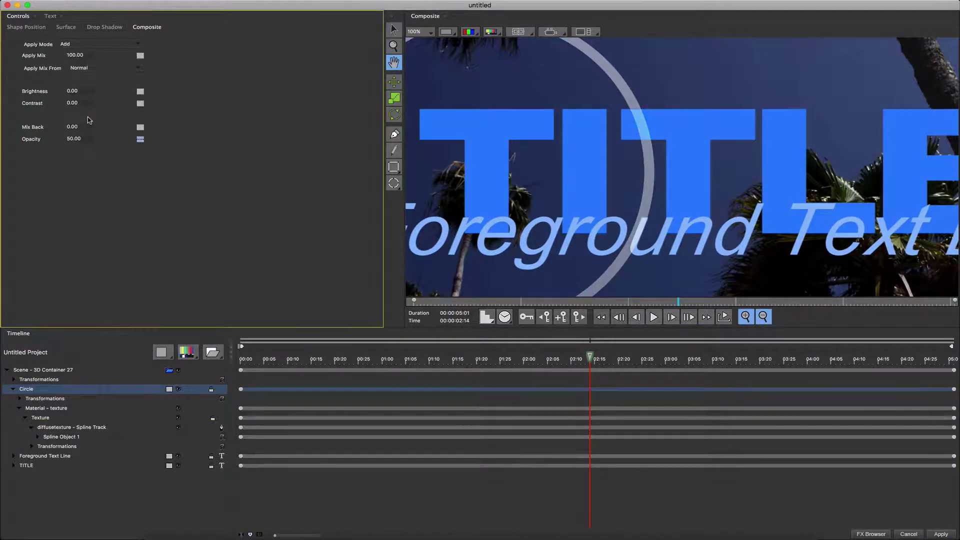
Set the Foreground Text Line's composite apply mode to Add with an apply mix of 98, and scrub through the result.
{"action": "left_click", "coordinate": [61, 456]}
{"action": "left_click", "coordinate": [154, 25]}
{"action": "left_click", "coordinate": [78, 44]}
{"action": "left_click", "coordinate": [81, 88]}
{"action": "left_click", "coordinate": [97, 45]}
{"action": "left_click", "coordinate": [95, 104]}
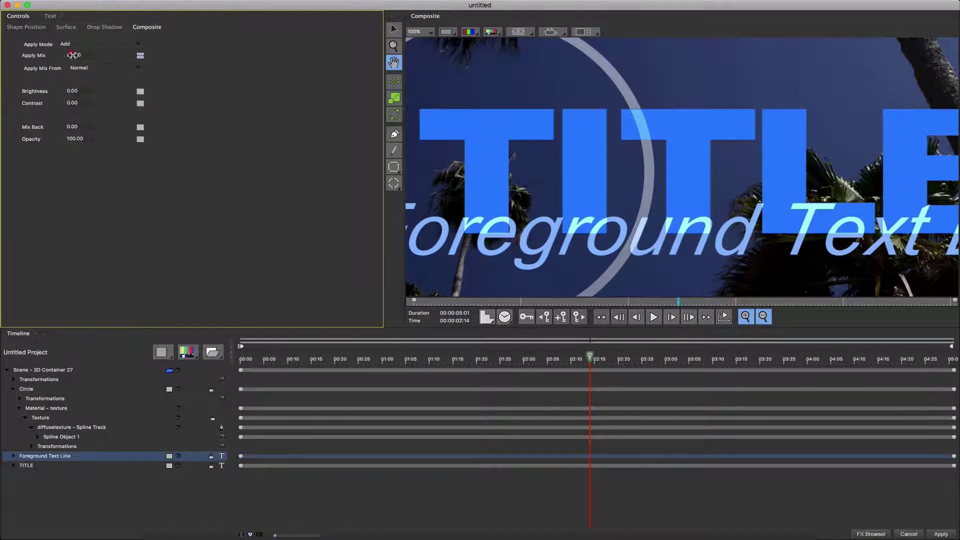
{"action": "left_click_drag", "start_coordinate": [591, 357], "coordinate": [666, 334]}
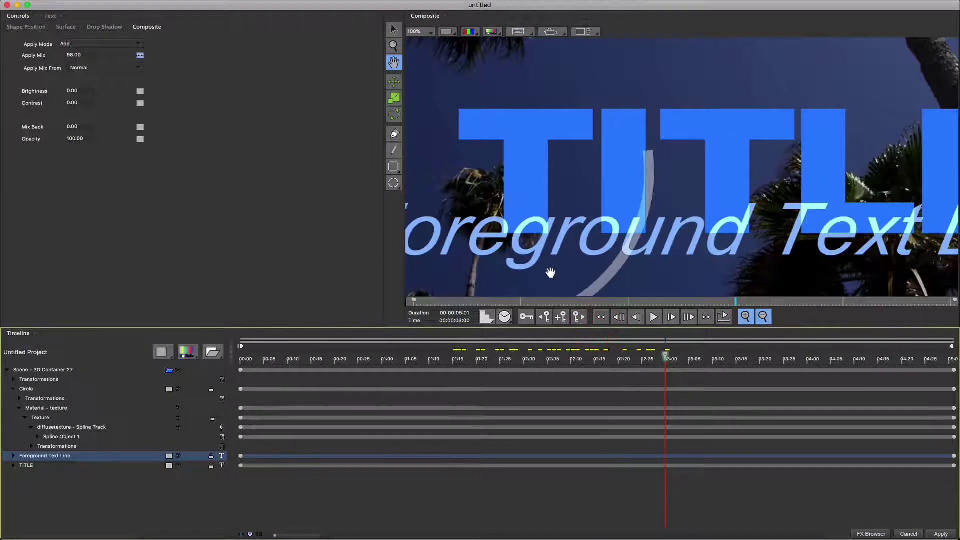
Delete the Scene 3D container and add a new title container to the empty project, viewed at 50%.
{"action": "left_click", "coordinate": [66, 370]}
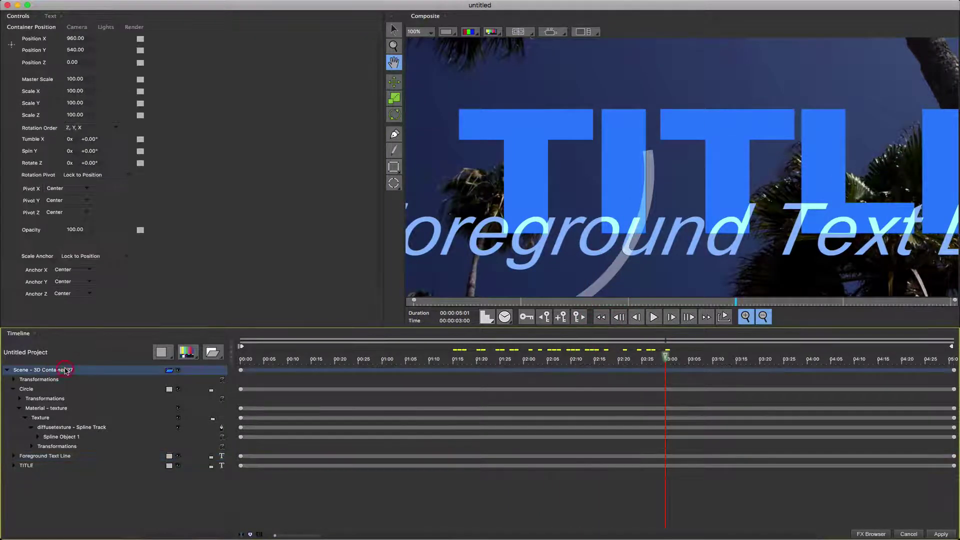
{"action": "key", "text": "BackSpace"}
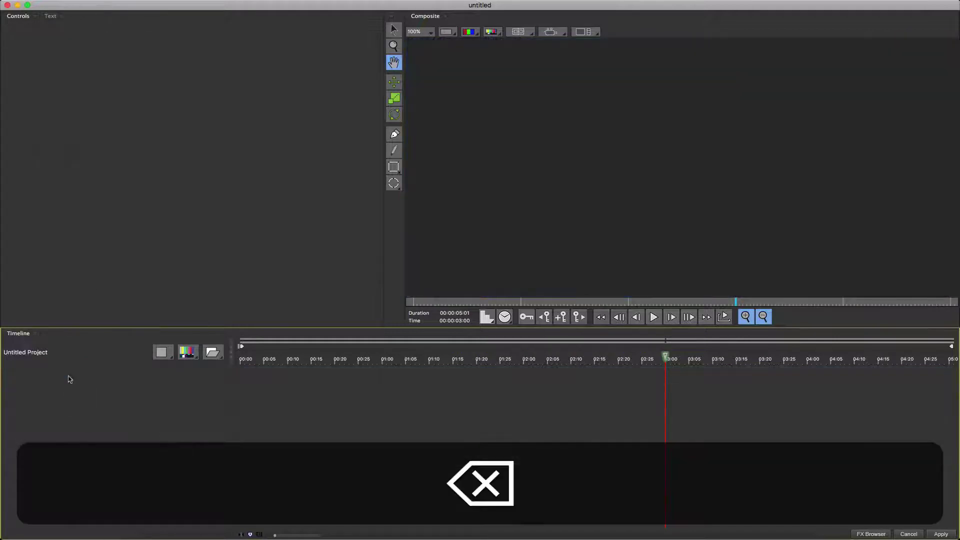
{"action": "left_click", "coordinate": [213, 354]}
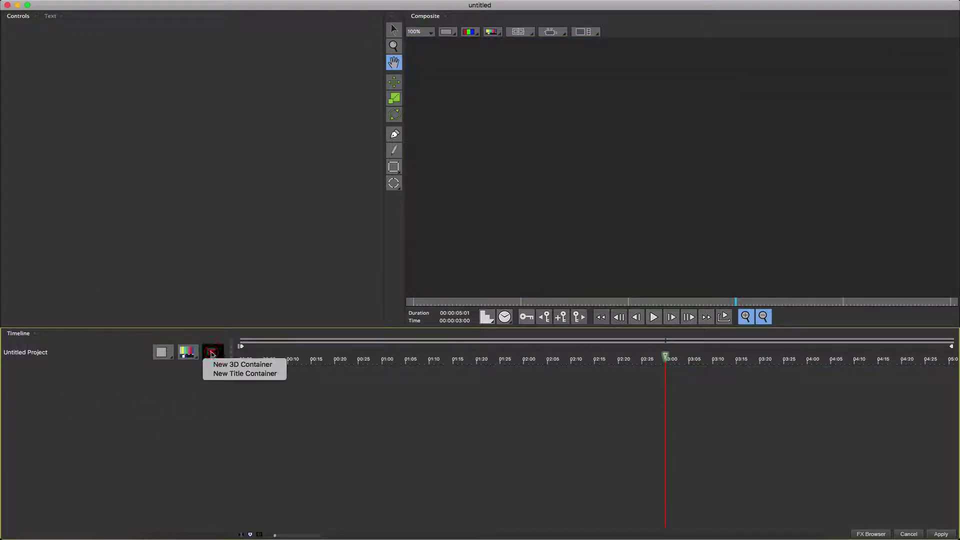
{"action": "left_click", "coordinate": [233, 374]}
{"action": "scroll", "coordinate": [703, 215], "scroll_direction": "up", "scroll_amount": 1}
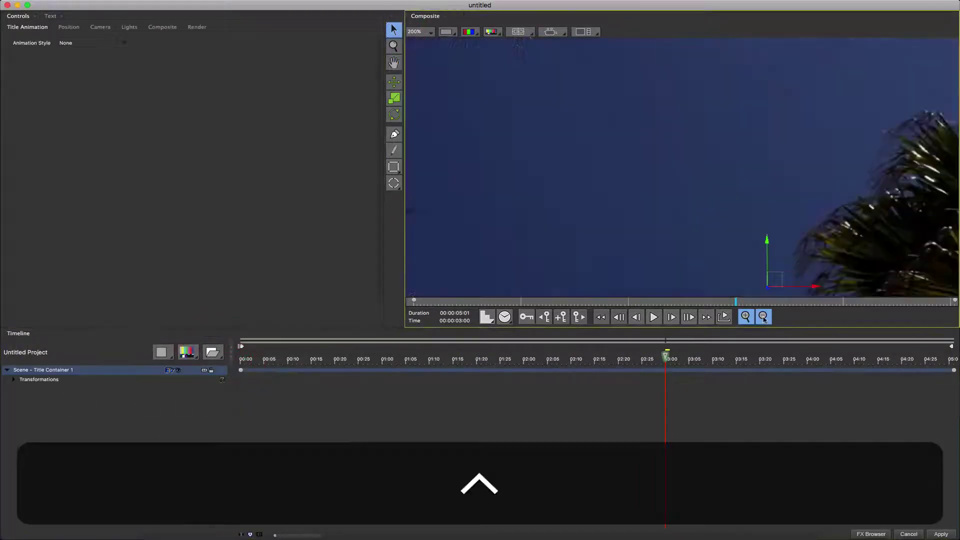
{"action": "scroll", "coordinate": [703, 215], "scroll_direction": "down", "scroll_amount": 2}
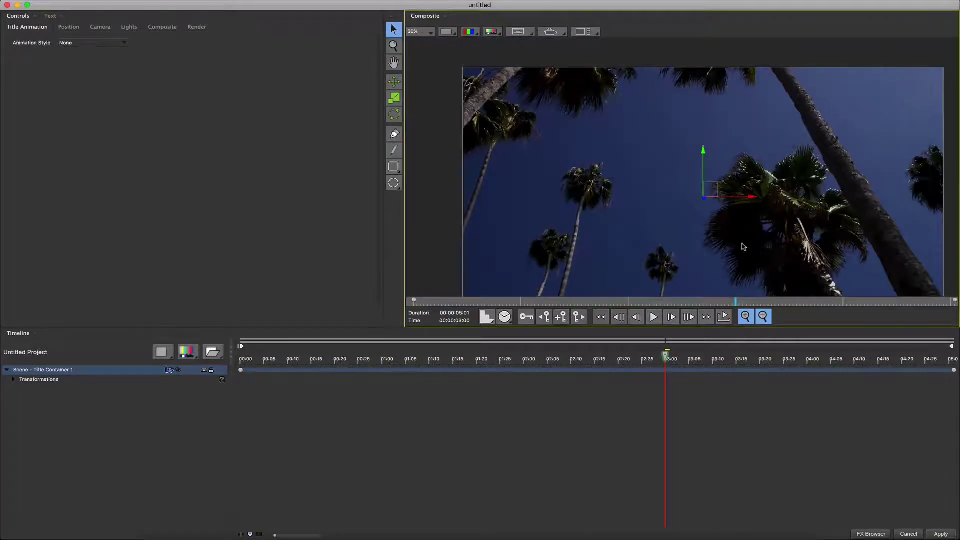
Set the title container's animation style to Type On with a Flat shape.
{"action": "left_click", "coordinate": [75, 44]}
{"action": "left_click", "coordinate": [74, 94]}
{"action": "left_click_drag", "start_coordinate": [502, 89], "coordinate": [469, 66]}
{"action": "left_click", "coordinate": [75, 54]}
{"action": "left_click", "coordinate": [70, 42]}
Replace the container's placeholder text with "Title Line" and change its fill to white.
{"action": "left_click", "coordinate": [50, 15]}
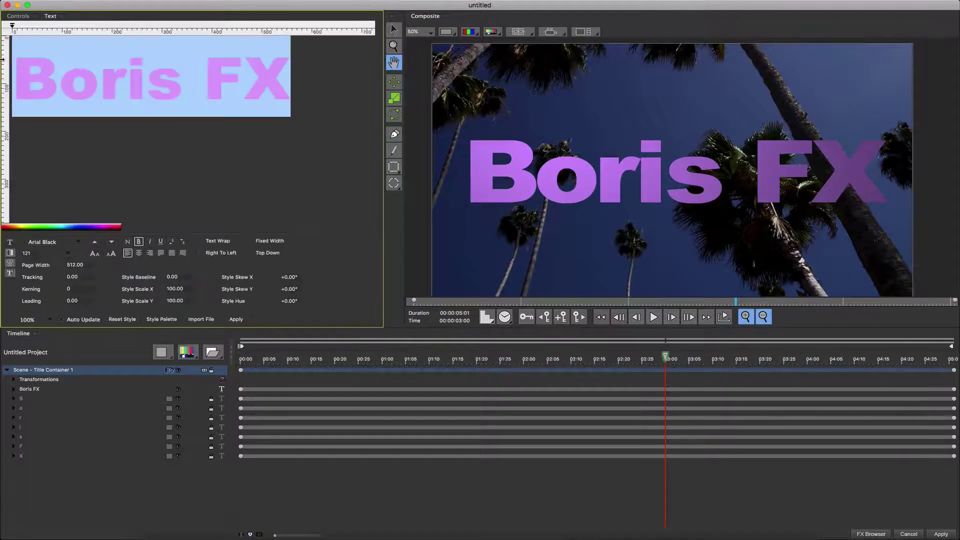
{"action": "type", "text": "Title Line"}
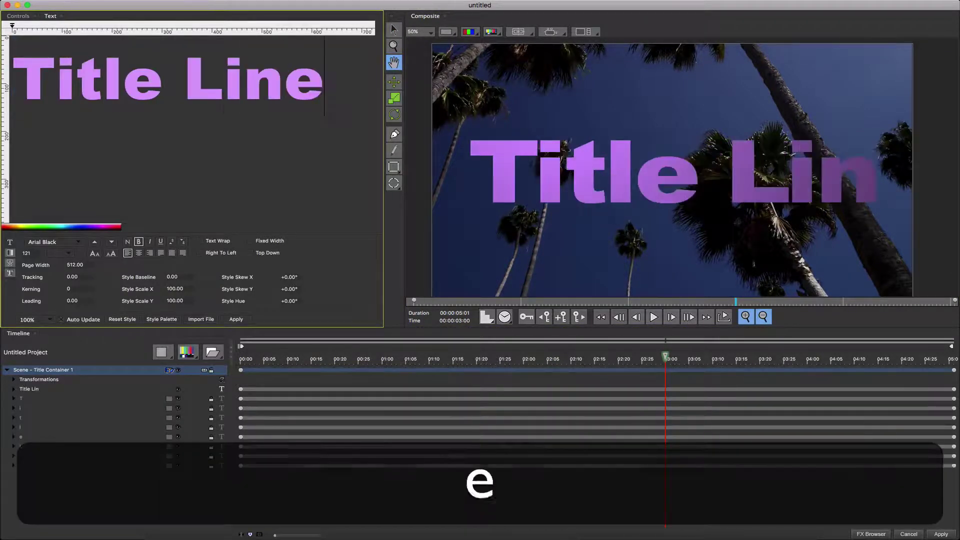
{"action": "left_click_drag", "start_coordinate": [325, 95], "coordinate": [13, 85]}
{"action": "left_click", "coordinate": [10, 253]}
{"action": "left_click", "coordinate": [120, 280]}
{"action": "scroll", "coordinate": [435, 193], "scroll_direction": "down", "scroll_amount": 2}
{"action": "double_click", "coordinate": [435, 192]}
Move the title container's point light to about X 940.82, Y 274.80 with a distance of 1728.
{"action": "left_click", "coordinate": [42, 380]}
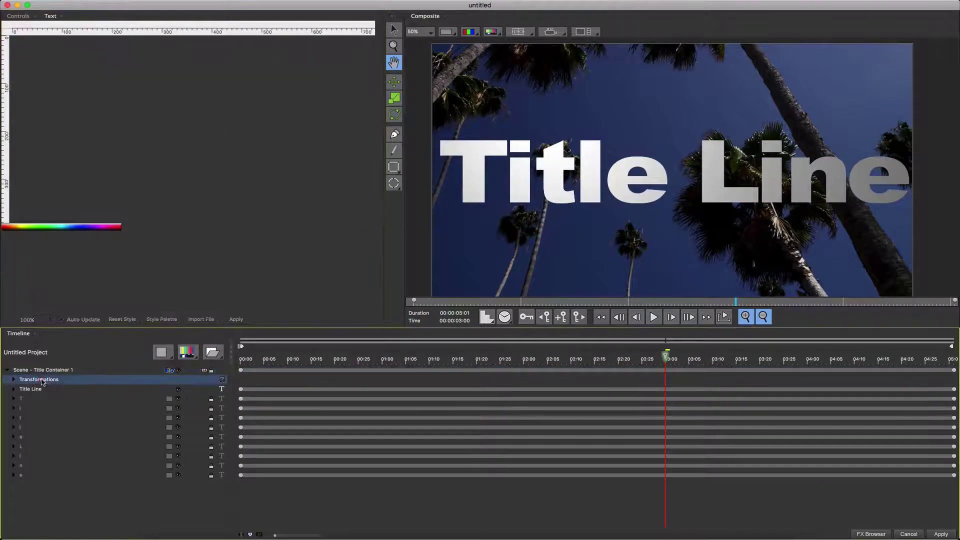
{"action": "left_click", "coordinate": [18, 15]}
{"action": "left_click", "coordinate": [129, 27]}
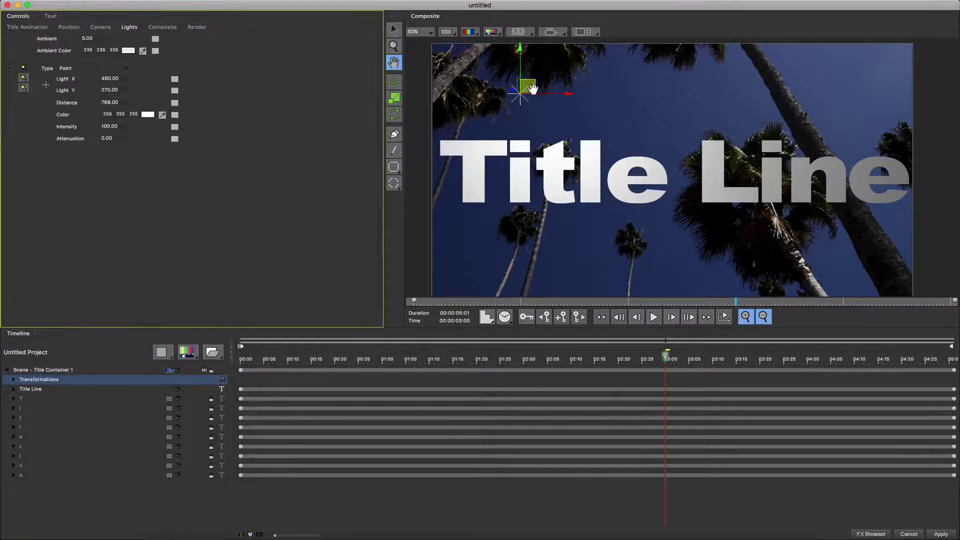
{"action": "left_click_drag", "start_coordinate": [528, 87], "coordinate": [732, 218]}
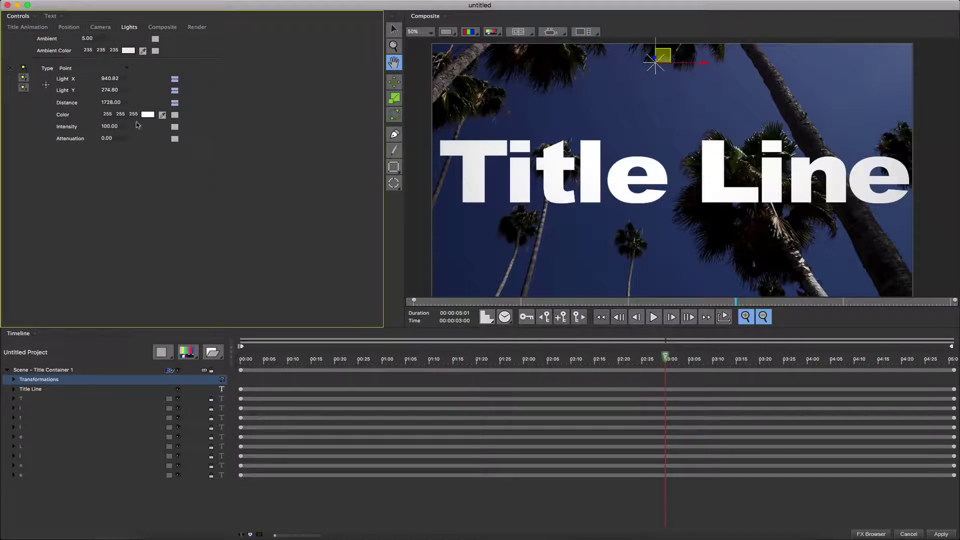
Set the title animation's time to 25 and fade to 0, and scrub through the letters appearing.
{"action": "left_click", "coordinate": [40, 371]}
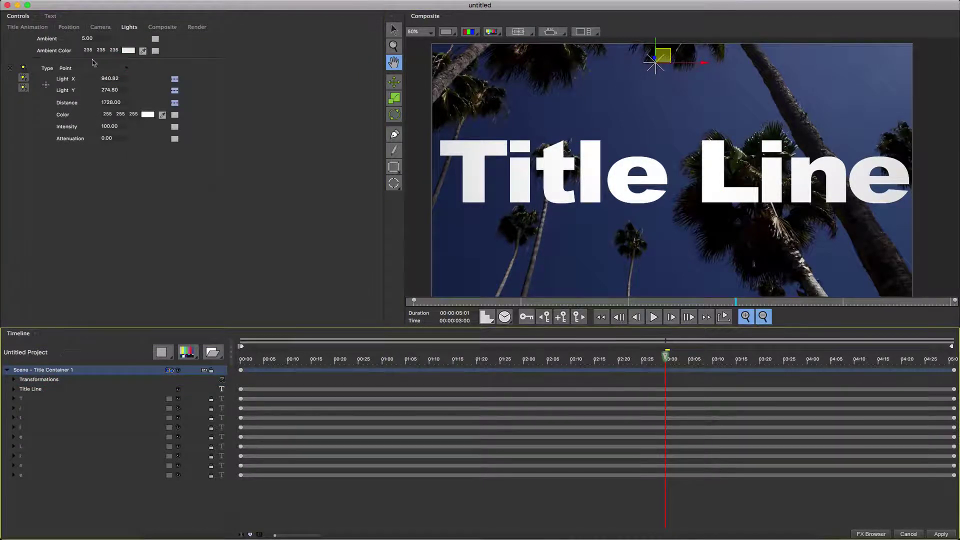
{"action": "left_click", "coordinate": [21, 28]}
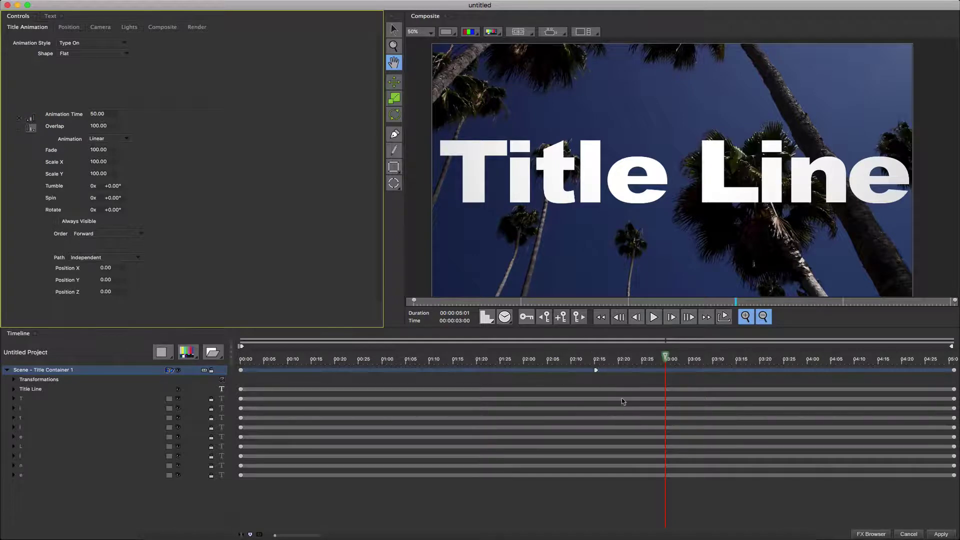
{"action": "type", "text": "25"}
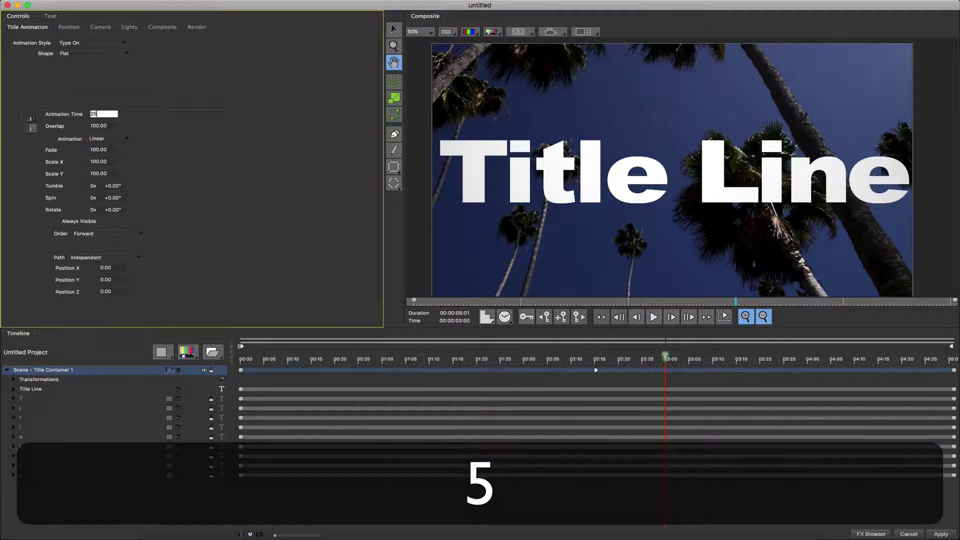
{"action": "key", "text": "Return"}
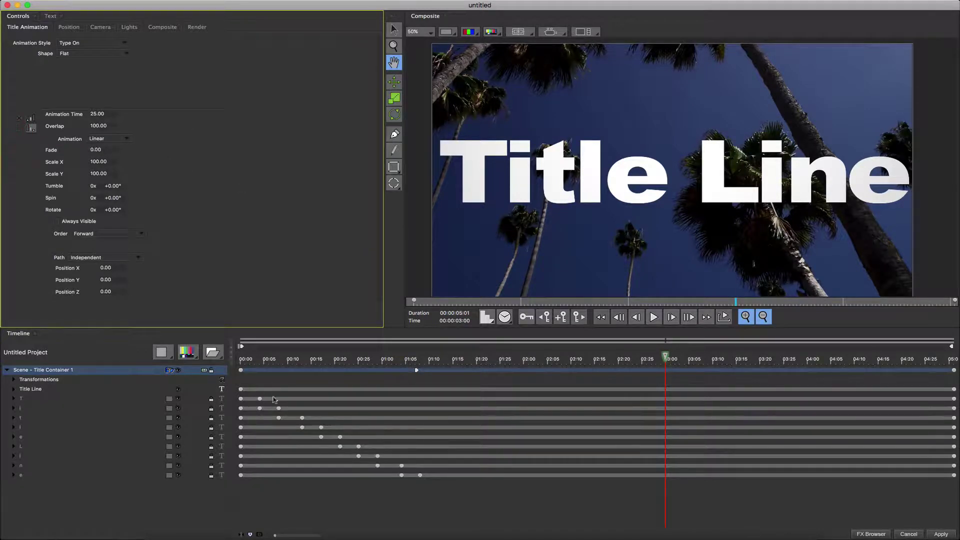
{"action": "left_click_drag", "start_coordinate": [618, 361], "coordinate": [422, 378]}
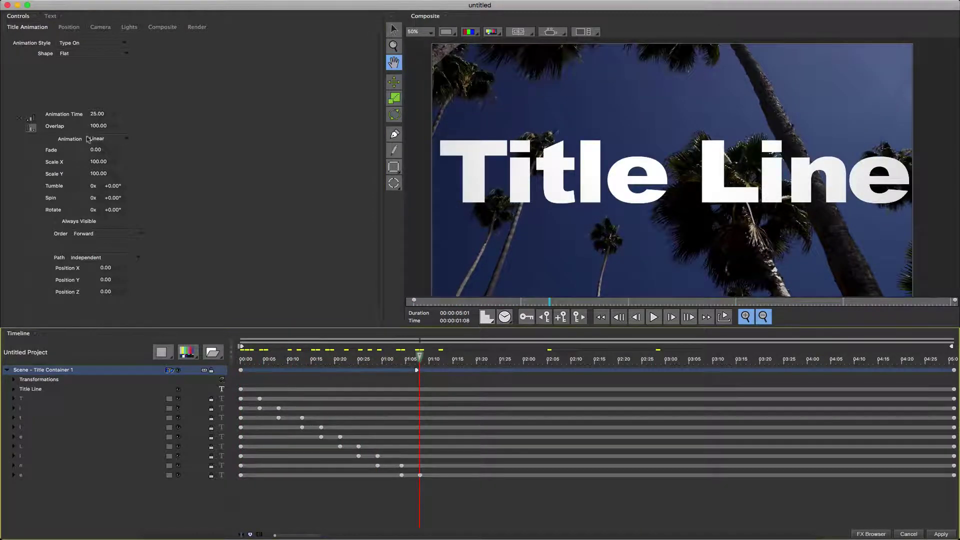
Set the title animation's spin to 90 degrees and scrub through the spinning letters.
{"action": "left_click", "coordinate": [117, 199]}
{"action": "type", "text": "90"}
{"action": "key", "text": "Return"}
{"action": "left_click_drag", "start_coordinate": [419, 361], "coordinate": [254, 359]}
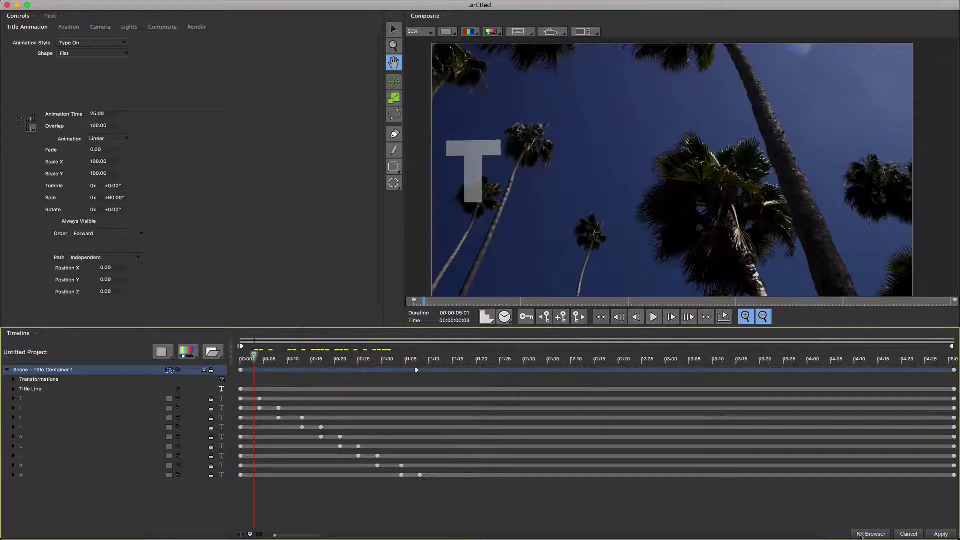
Load the 05c_Title_Container2 preset from the FX Browser and scrub through its animation.
{"action": "left_click", "coordinate": [871, 535]}
{"action": "left_click", "coordinate": [444, 175]}
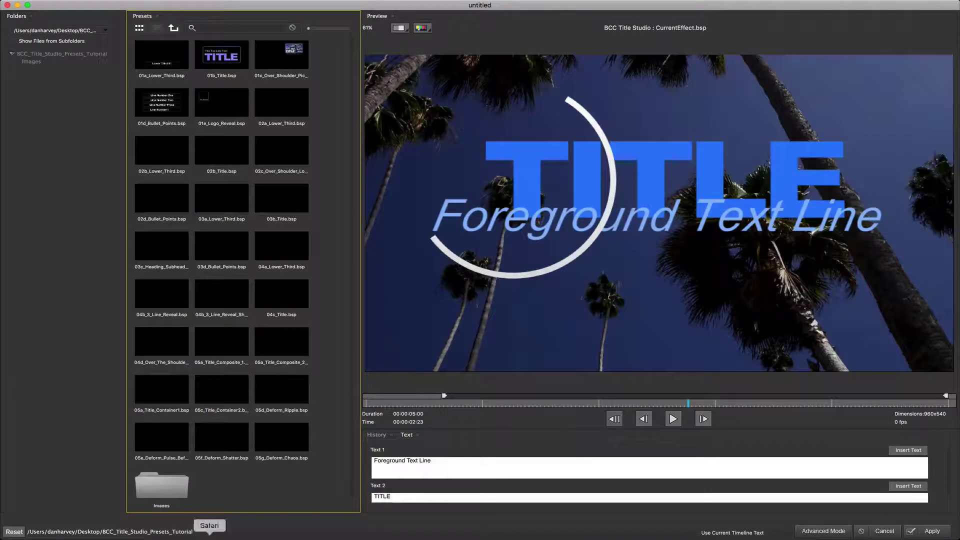
{"action": "double_click", "coordinate": [222, 388]}
{"action": "left_click_drag", "start_coordinate": [426, 301], "coordinate": [715, 280]}
Apply the Pulse deformer to Title Container 2.
{"action": "left_click", "coordinate": [40, 428]}
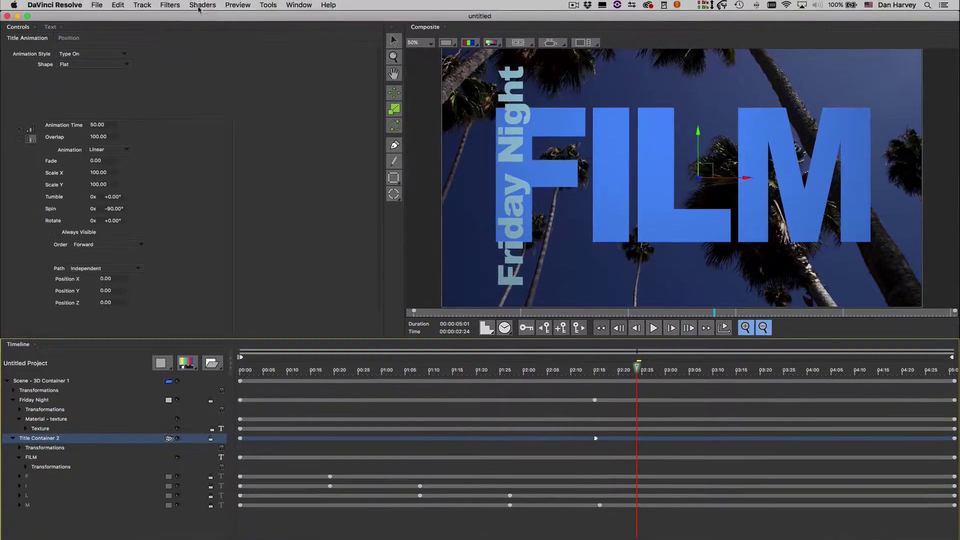
{"action": "left_click", "coordinate": [202, 4]}
{"action": "left_click", "coordinate": [207, 30]}
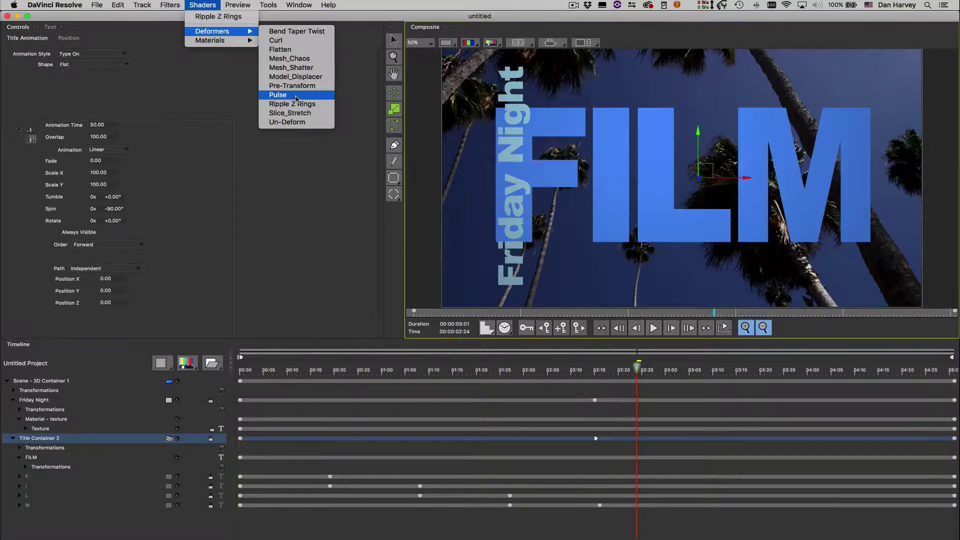
{"action": "left_click", "coordinate": [296, 95]}
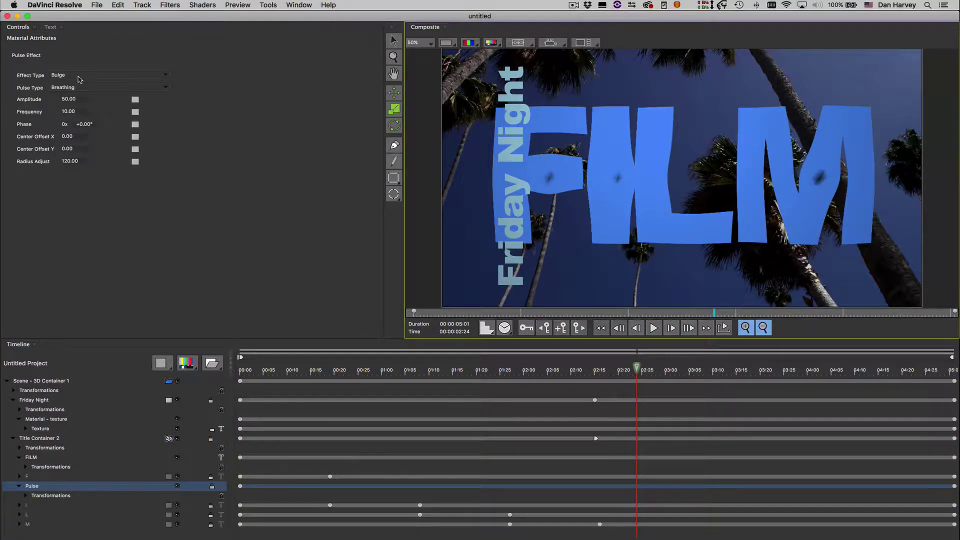
Set the Pulse deformer's effect type to Approach and pulse type to Beat, and preview the animation.
{"action": "left_click", "coordinate": [64, 76]}
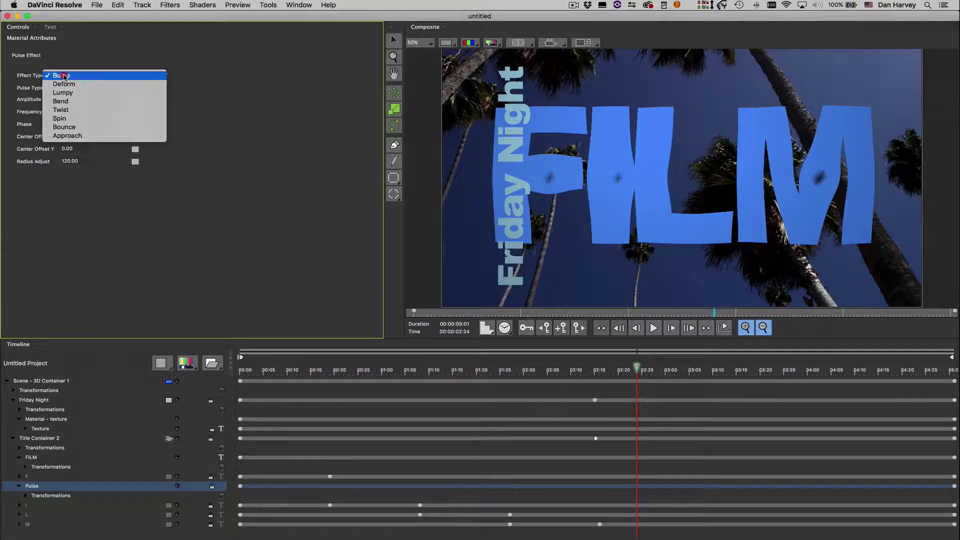
{"action": "left_click", "coordinate": [72, 137]}
{"action": "left_click", "coordinate": [66, 88]}
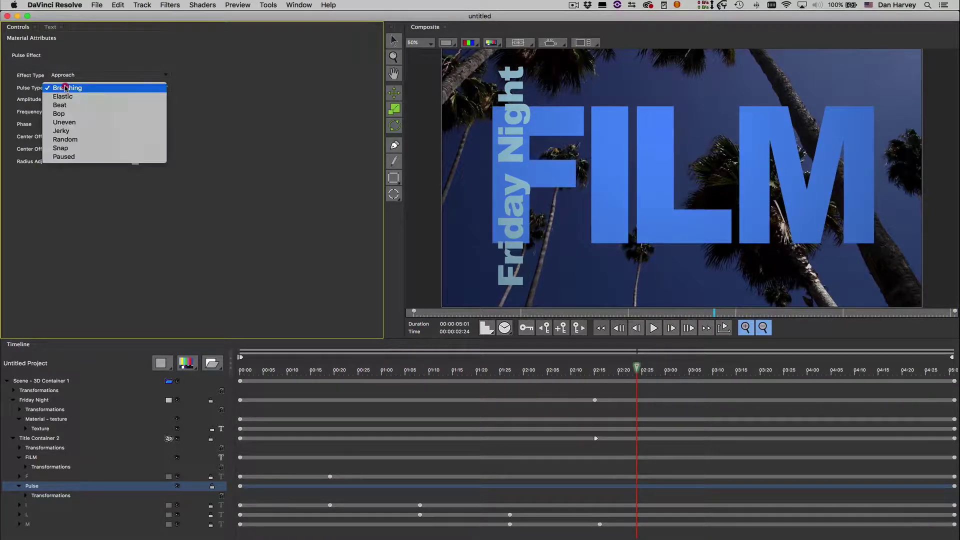
{"action": "left_click", "coordinate": [60, 105]}
{"action": "left_click_drag", "start_coordinate": [435, 312], "coordinate": [897, 314]}
{"action": "left_click", "coordinate": [689, 328]}
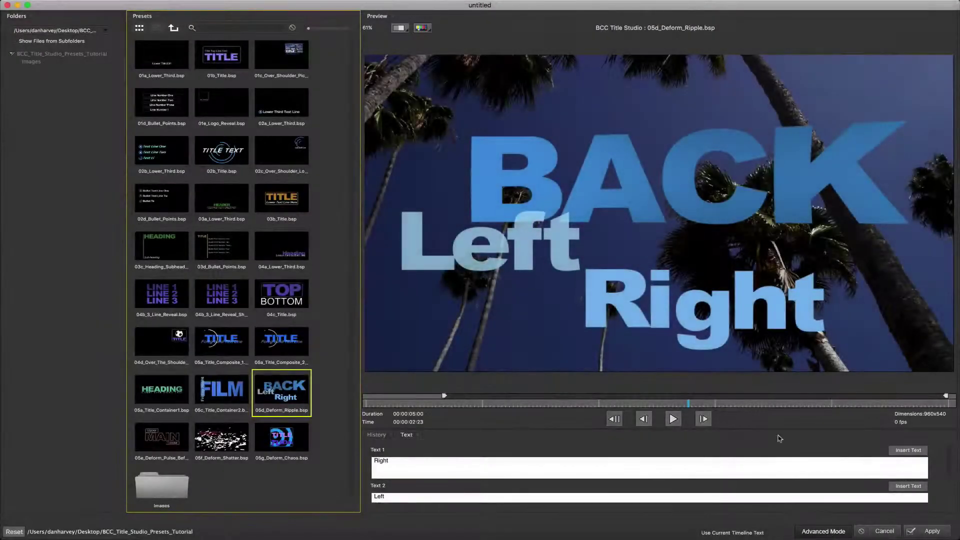
Open the 05d_Deform_Ripple preset in advanced mode and scrub through its ripple animation.
{"action": "left_click", "coordinate": [823, 531]}
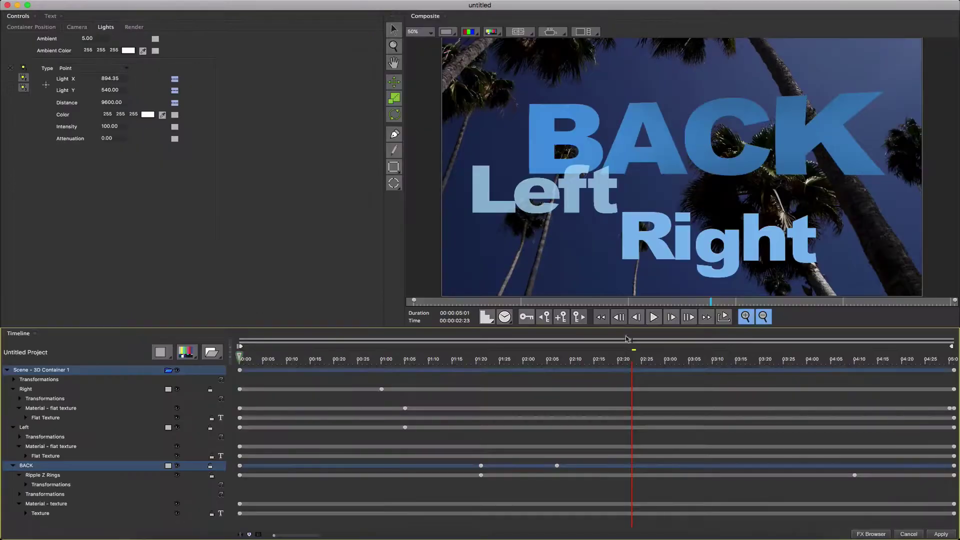
{"action": "left_click_drag", "start_coordinate": [428, 304], "coordinate": [742, 317]}
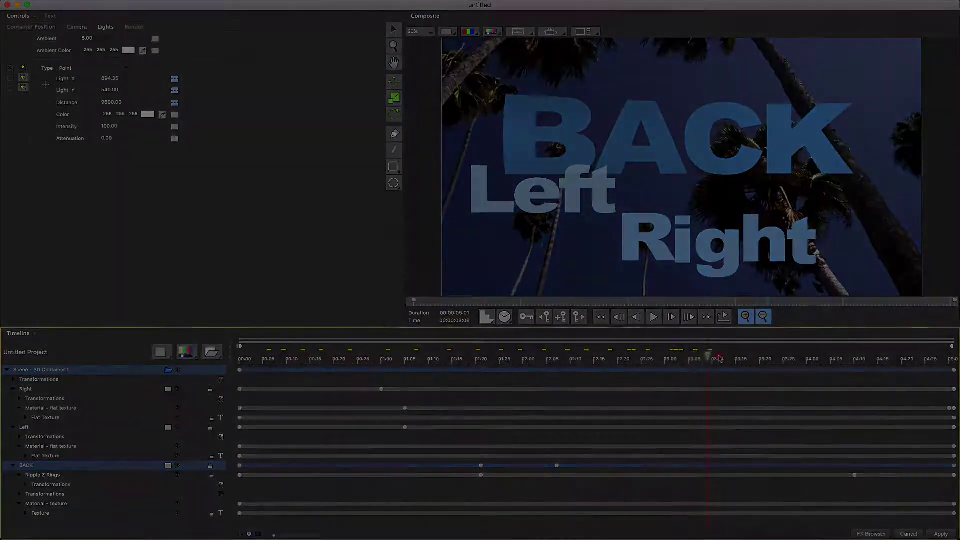
Scrub through the exploding text animation and review the Mesh_Shatter deformer's crack mode options.
{"action": "left_click_drag", "start_coordinate": [262, 316], "coordinate": [524, 338]}
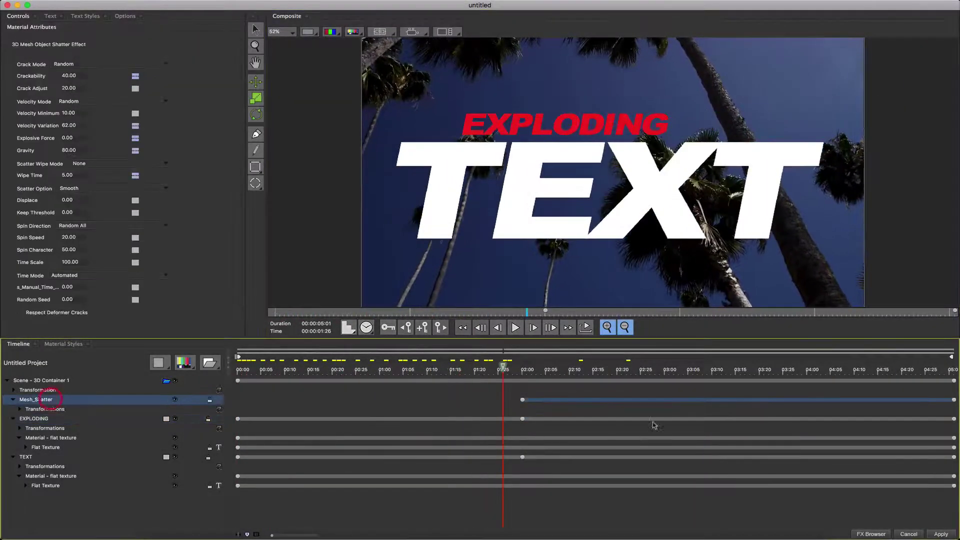
{"action": "left_click_drag", "start_coordinate": [513, 369], "coordinate": [574, 374]}
{"action": "left_click", "coordinate": [80, 67]}
{"action": "left_click", "coordinate": [86, 74]}
{"action": "left_click", "coordinate": [95, 66]}
{"action": "left_click", "coordinate": [89, 81]}
{"action": "left_click", "coordinate": [80, 64]}
{"action": "left_click", "coordinate": [80, 41]}
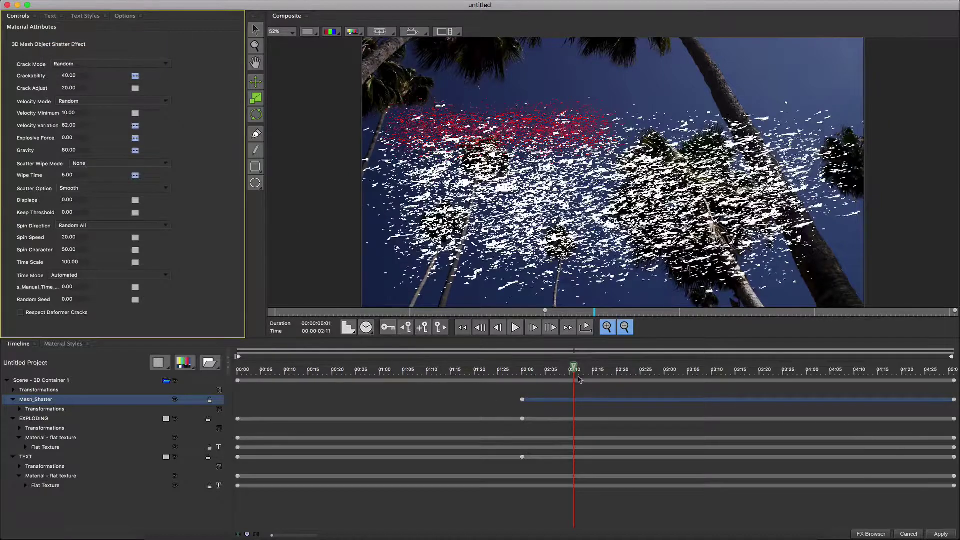
{"action": "left_click", "coordinate": [570, 369]}
Enable motion blur in the 3D container's render settings, scrub through the shatter, and compare it with blur off and on.
{"action": "left_click_drag", "start_coordinate": [551, 369], "coordinate": [413, 369]}
{"action": "left_click", "coordinate": [49, 380]}
{"action": "left_click", "coordinate": [24, 103]}
{"action": "left_click_drag", "start_coordinate": [411, 367], "coordinate": [565, 373]}
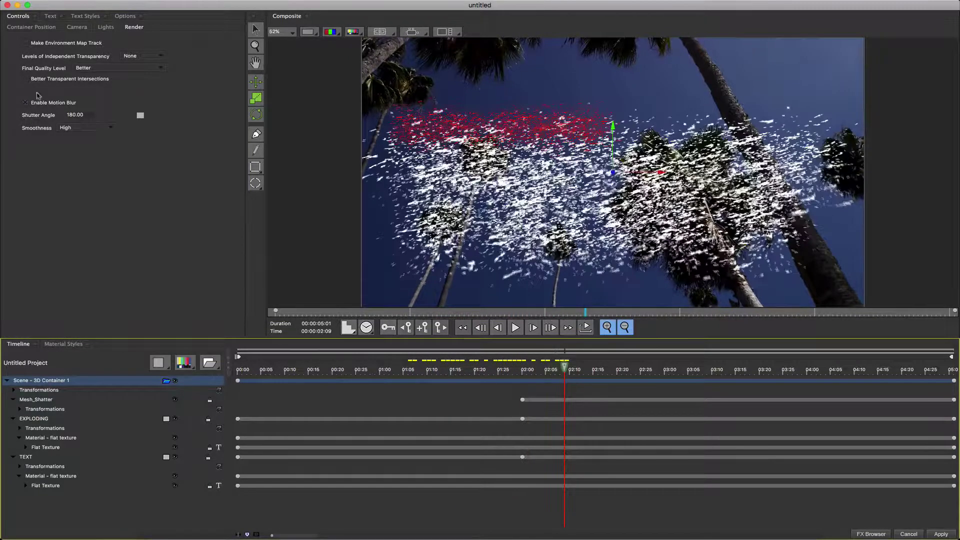
{"action": "left_click", "coordinate": [26, 105]}
{"action": "left_click", "coordinate": [26, 104]}
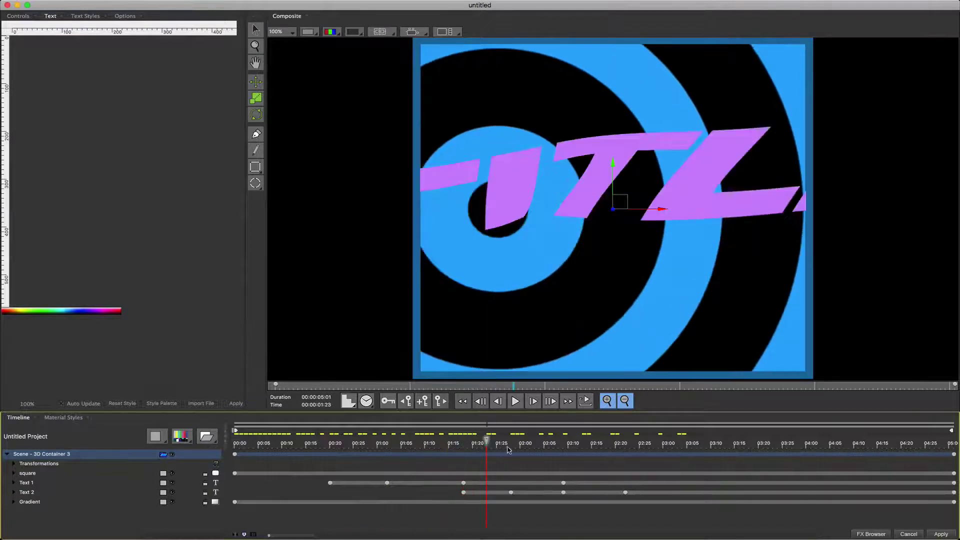
Examine the controls of the item nested under the Text 1 track and scrub through the title animation.
{"action": "left_click", "coordinate": [14, 483]}
{"action": "left_click", "coordinate": [43, 492]}
{"action": "left_click", "coordinate": [19, 16]}
{"action": "left_click_drag", "start_coordinate": [73, 75], "coordinate": [101, 76]}
{"action": "left_click_drag", "start_coordinate": [536, 440], "coordinate": [677, 440]}
{"action": "left_click", "coordinate": [13, 483]}
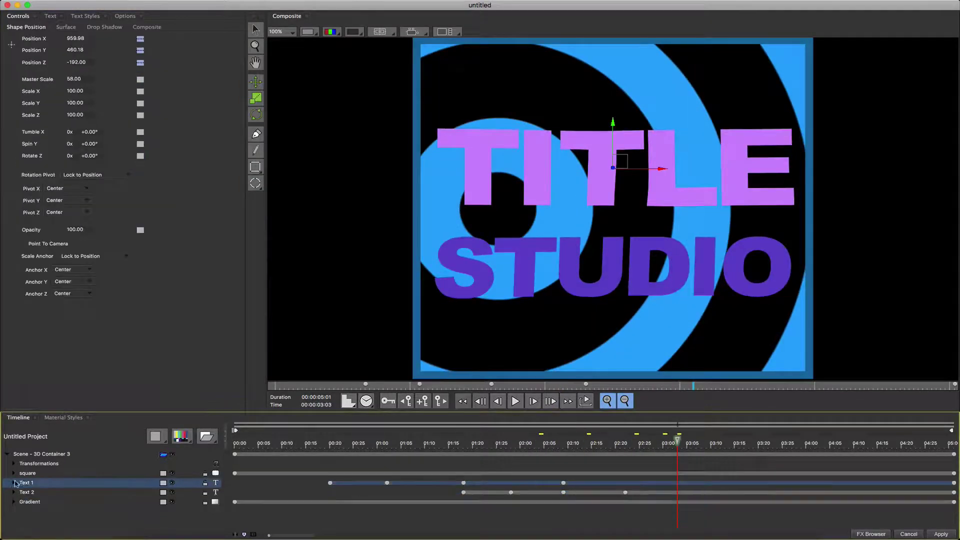
Expand the Gradient track and inspect its Texture crop settings and the diffusetexture gradient's controls.
{"action": "left_click", "coordinate": [35, 503]}
{"action": "left_click", "coordinate": [186, 436]}
{"action": "left_click", "coordinate": [157, 345]}
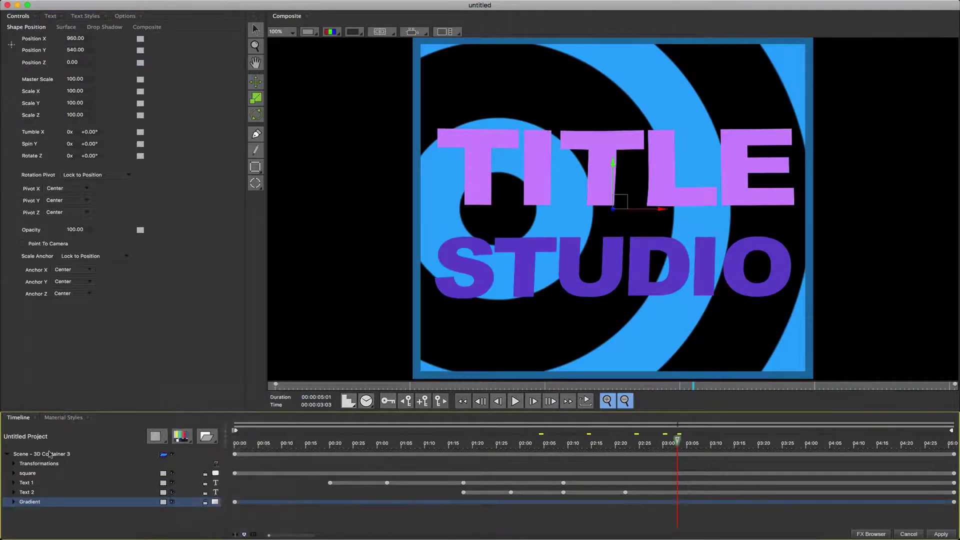
{"action": "left_click", "coordinate": [14, 502]}
{"action": "left_click", "coordinate": [43, 504]}
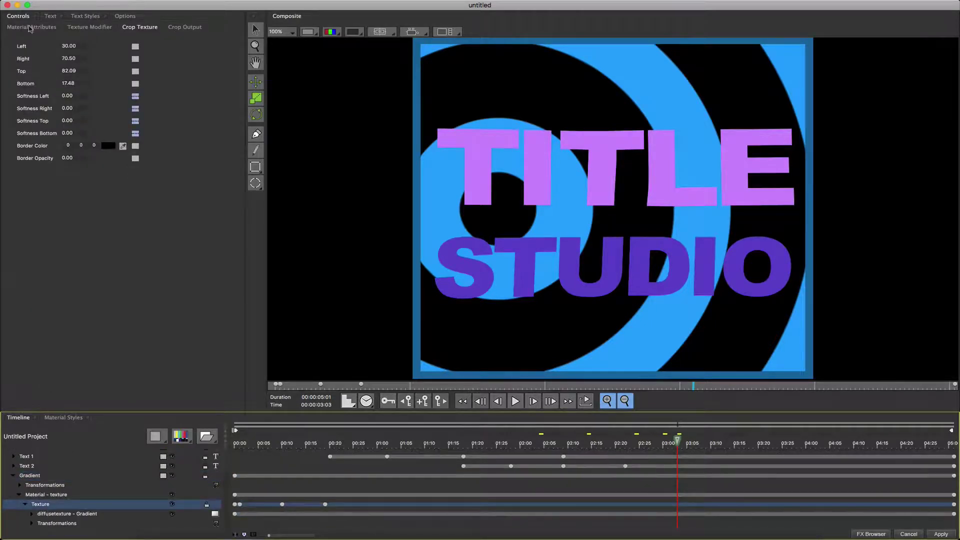
{"action": "left_click", "coordinate": [59, 514]}
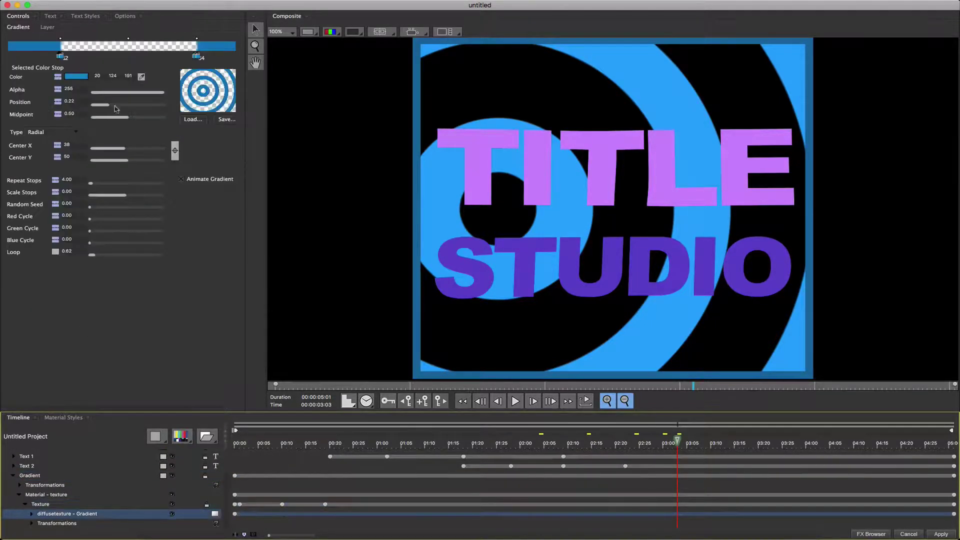
Set the diffusetexture gradient's Repeat Stops to 6 and keyframe its Loop at 1.76, previewing the ring animation.
{"action": "left_click", "coordinate": [56, 56]}
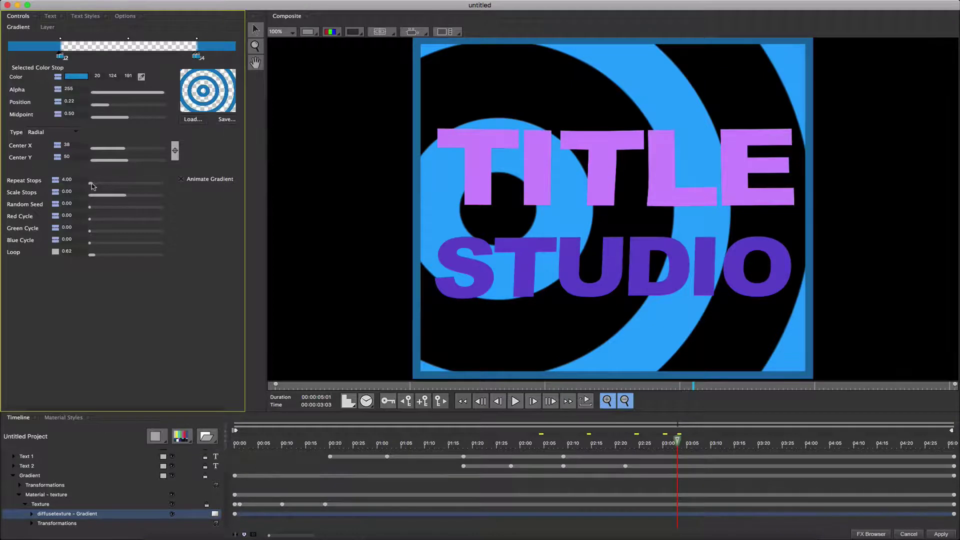
{"action": "left_click_drag", "start_coordinate": [93, 186], "coordinate": [107, 183]}
{"action": "key", "text": "Return"}
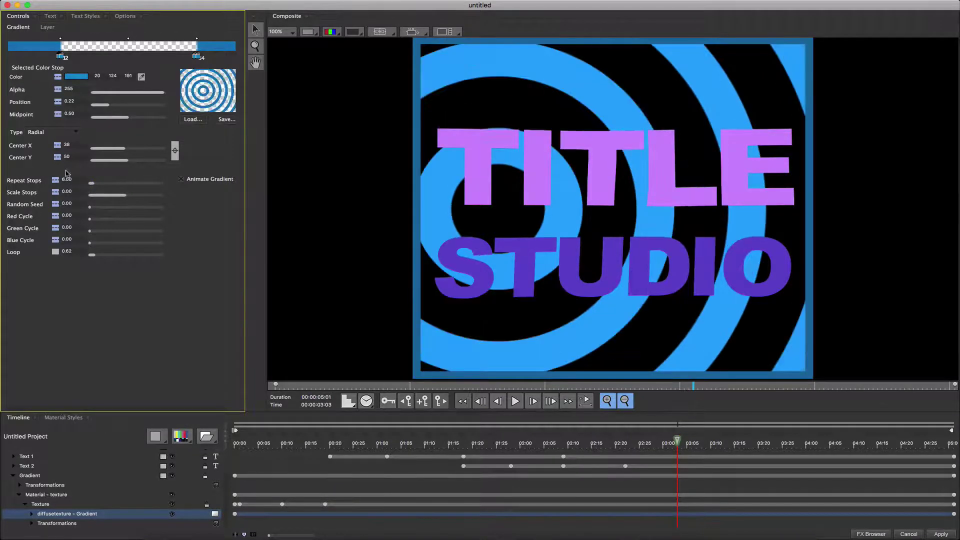
{"action": "left_click_drag", "start_coordinate": [92, 255], "coordinate": [97, 256]}
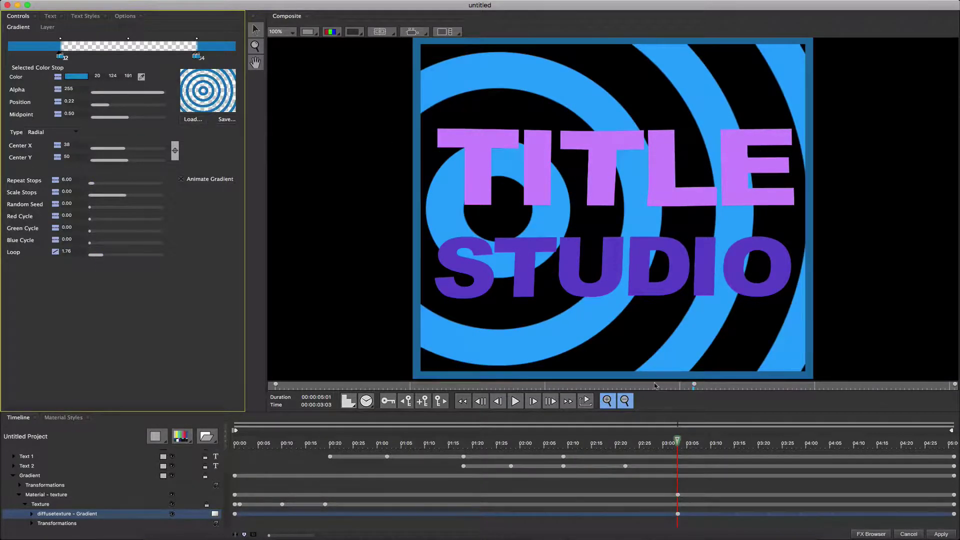
{"action": "left_click_drag", "start_coordinate": [636, 386], "coordinate": [769, 400]}
{"action": "key", "text": "space"}
Replace the Text 1 wording with PRESET and reduce its font size to 91 so it fits the square.
{"action": "left_click", "coordinate": [25, 456]}
{"action": "left_click", "coordinate": [50, 16]}
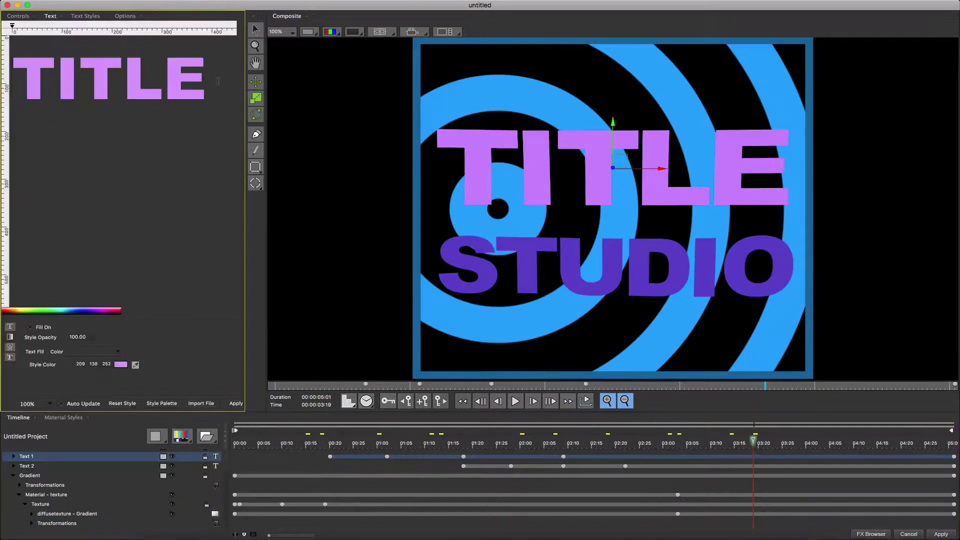
{"action": "key", "text": "ctrl+a"}
{"action": "type", "text": "PRESET"}
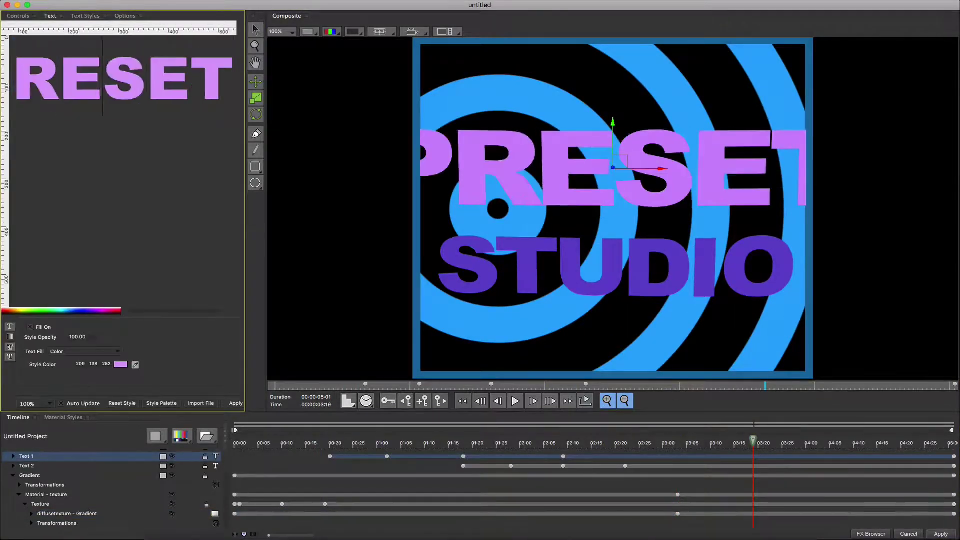
{"action": "key", "text": "ctrl+a"}
{"action": "left_click", "coordinate": [10, 328]}
{"action": "left_click", "coordinate": [95, 338]}
{"action": "left_click", "coordinate": [95, 338]}
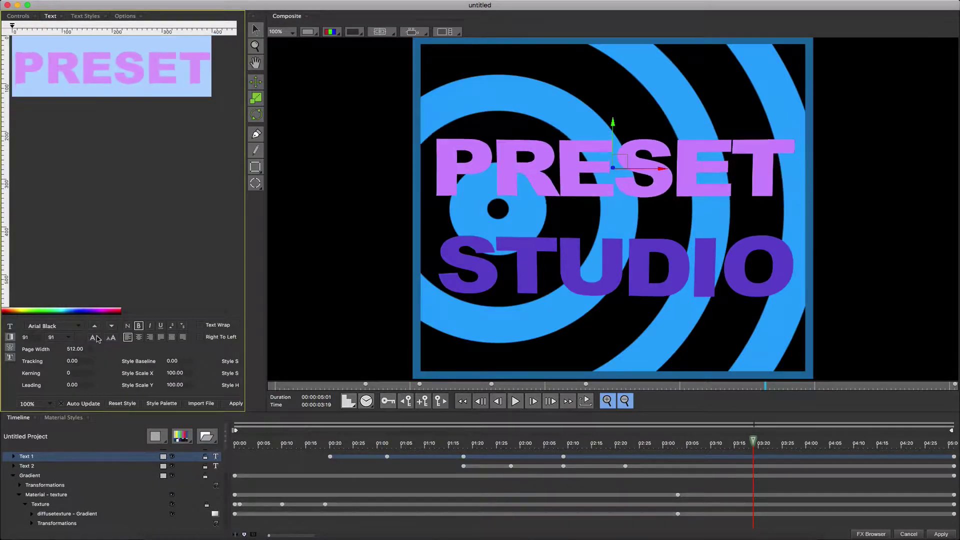
Replace the Text 2 wording with EFFECTS, reduce its font size to fit the square, and scrub back through the animation.
{"action": "left_click", "coordinate": [34, 470]}
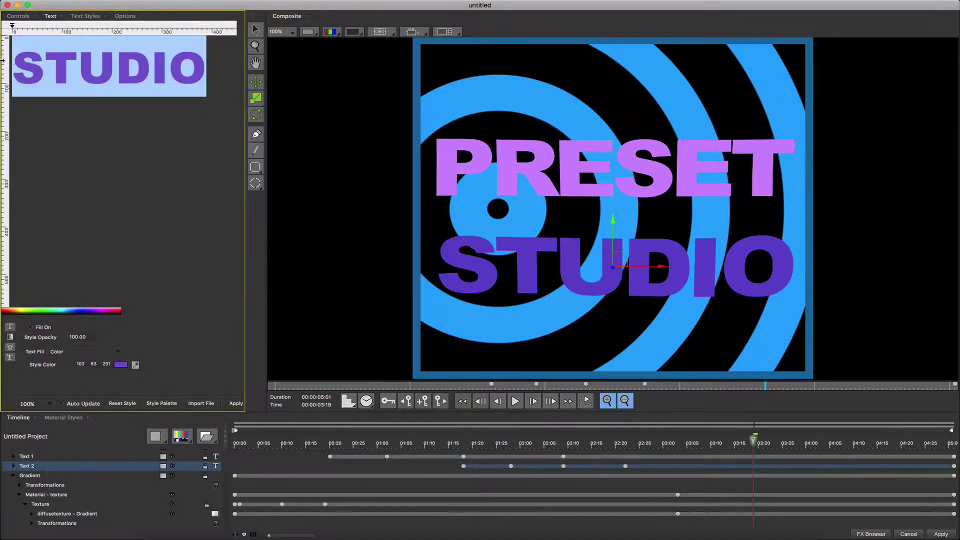
{"action": "type", "text": "EFFECTS"}
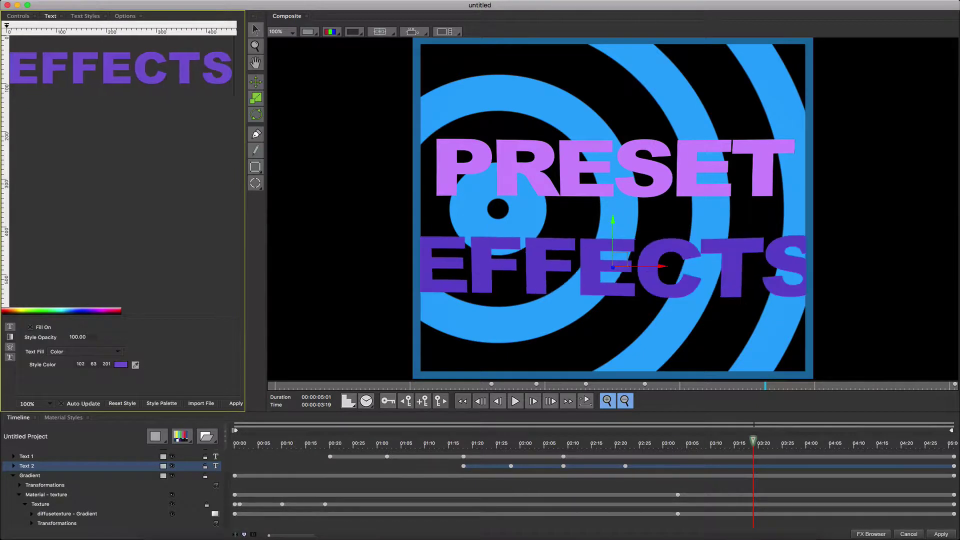
{"action": "left_click", "coordinate": [9, 326]}
{"action": "left_click", "coordinate": [95, 337]}
{"action": "left_click_drag", "start_coordinate": [754, 440], "coordinate": [422, 426]}
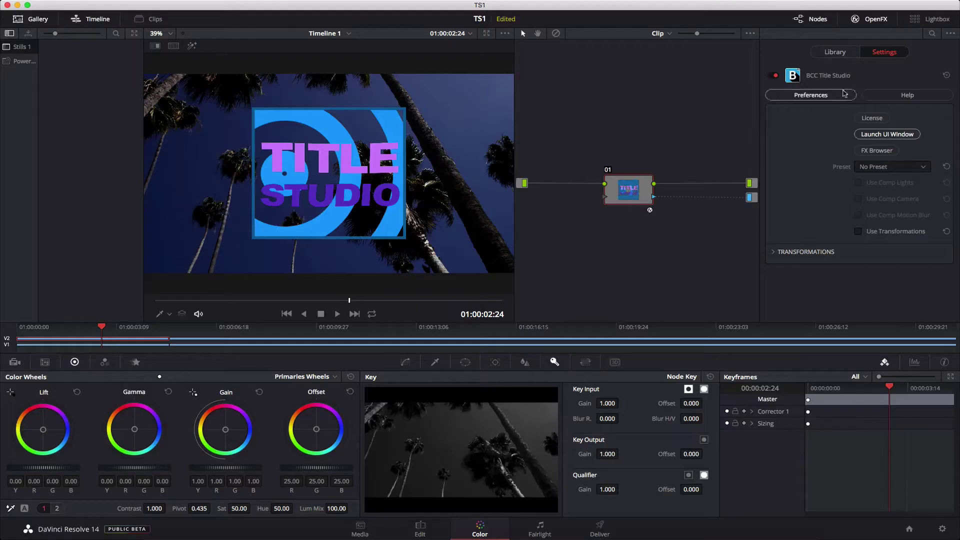